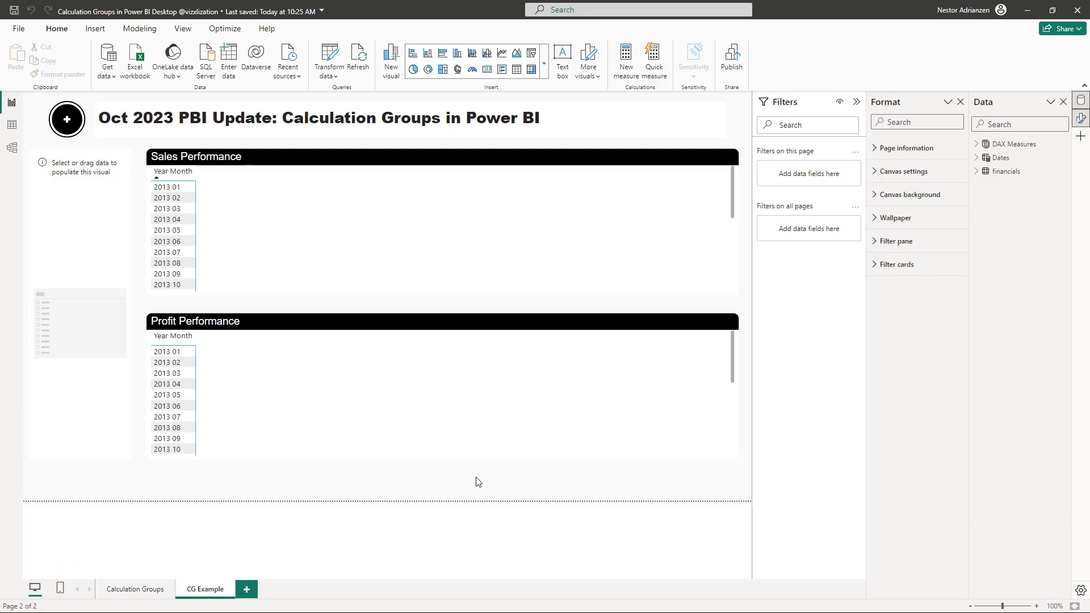
Review the global preview features in the options, checking for Model explorer and Calculation group authoring, without changing anything.
{"action": "left_click", "coordinate": [20, 30]}
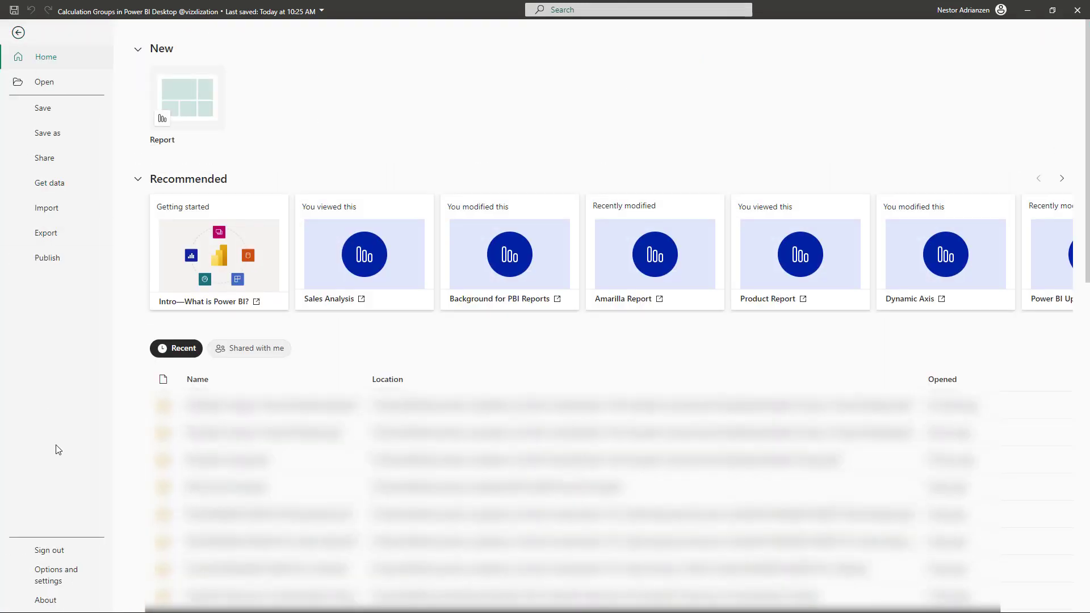
{"action": "left_click", "coordinate": [67, 574]}
{"action": "left_click", "coordinate": [208, 104]}
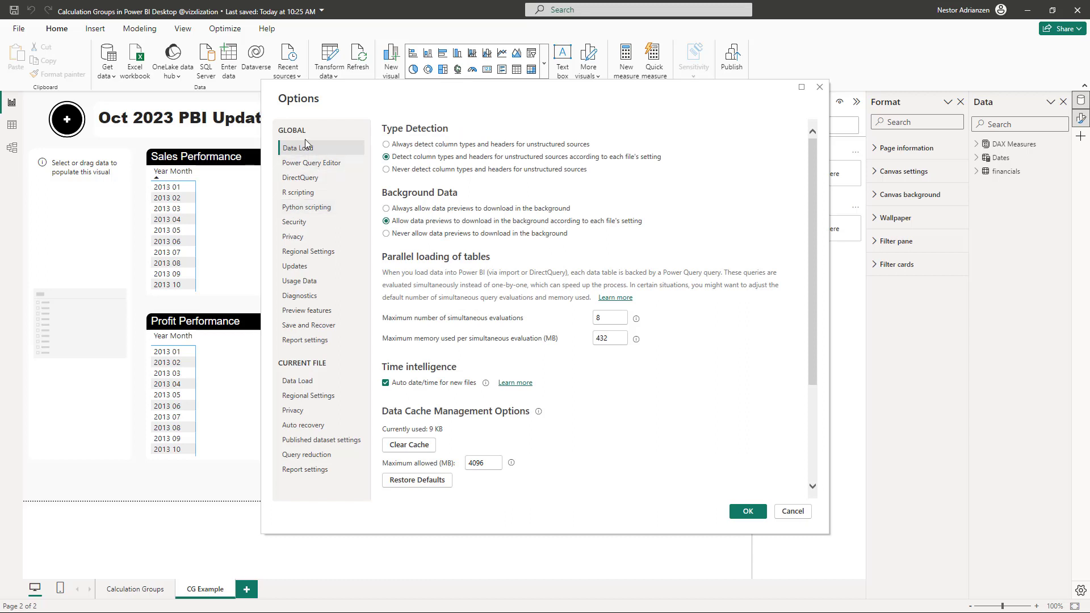
{"action": "left_click", "coordinate": [311, 317]}
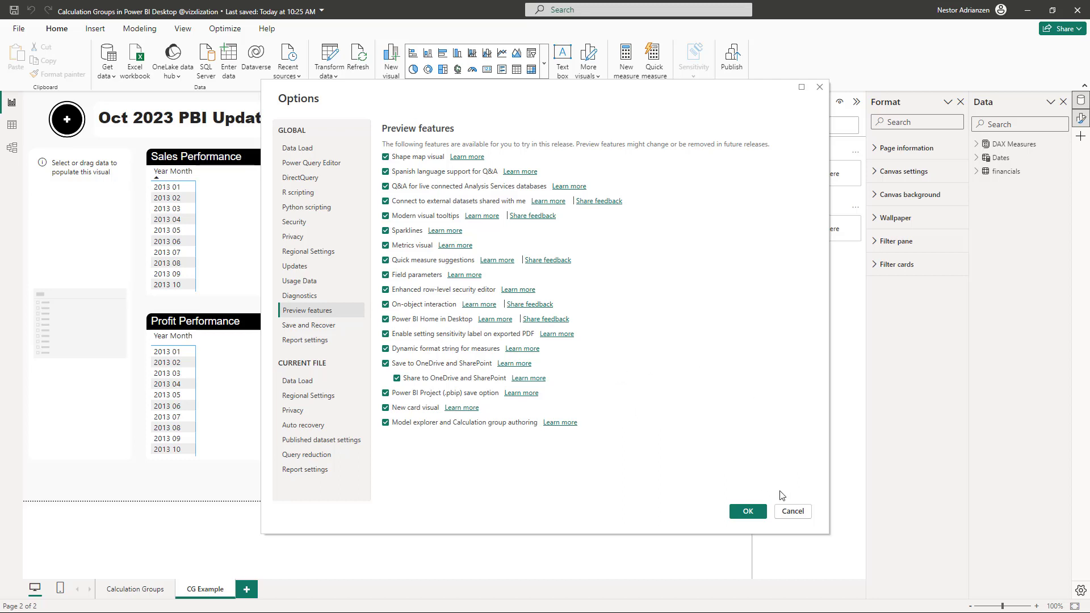
{"action": "left_click", "coordinate": [792, 510]}
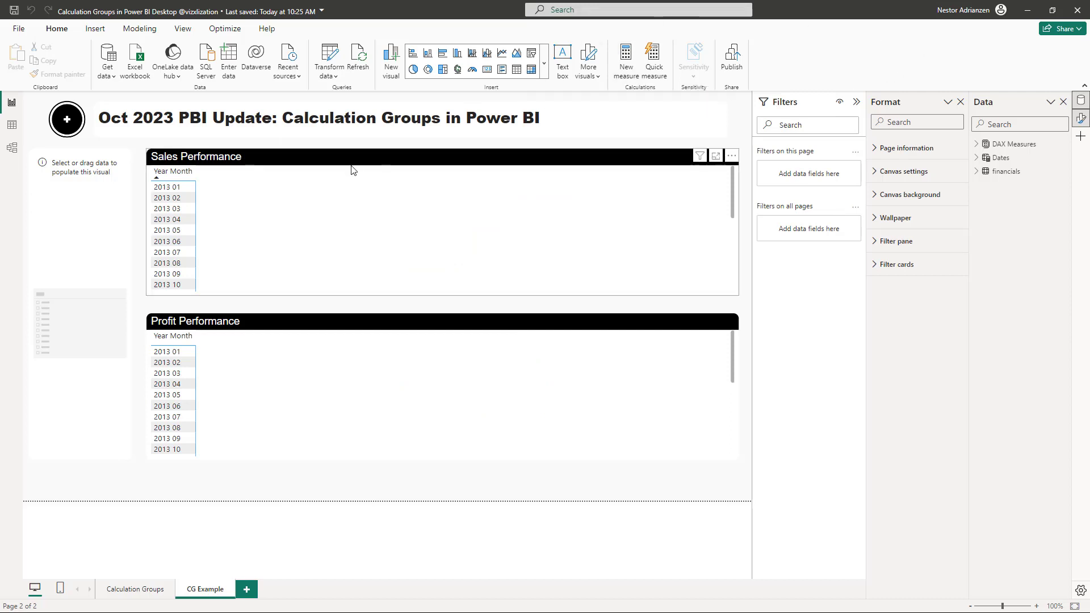
Create a calculation group in the model view and name it Time Intelligence.
{"action": "left_click", "coordinate": [15, 154]}
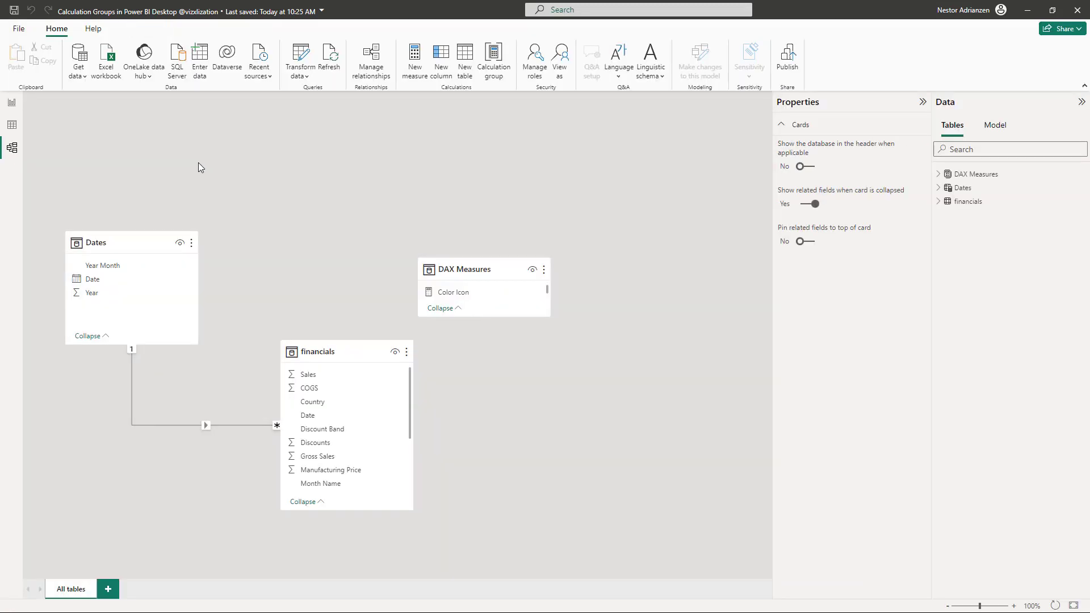
{"action": "left_click", "coordinate": [495, 57]}
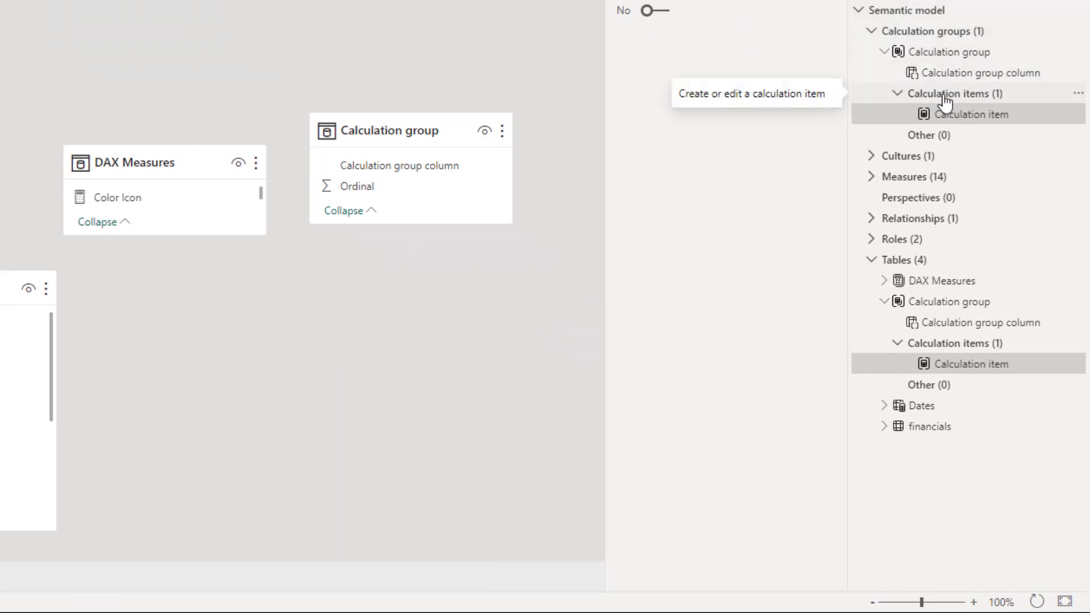
{"action": "left_click", "coordinate": [960, 54]}
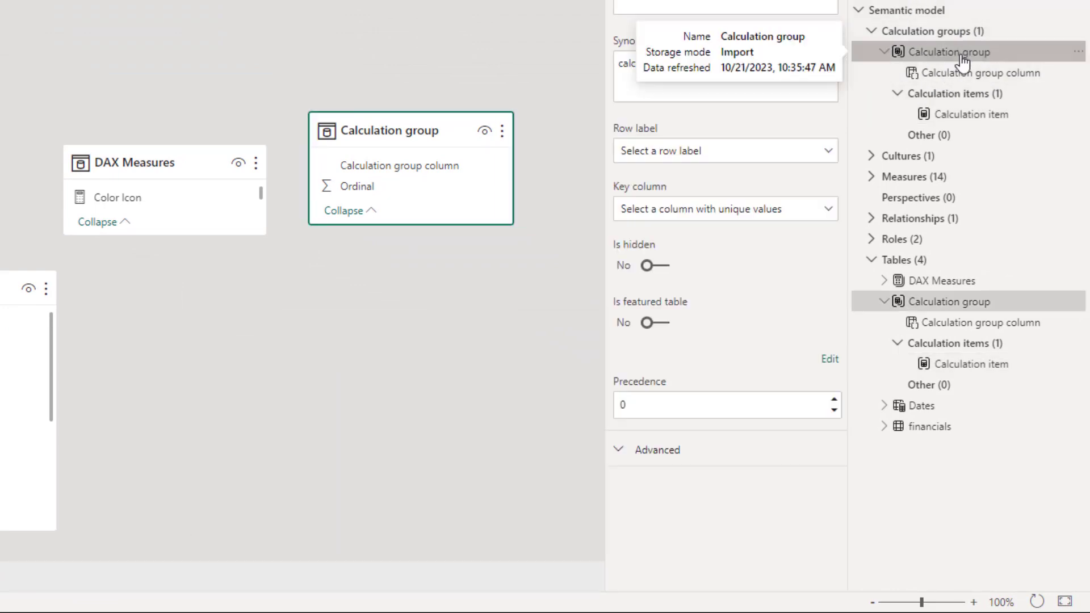
{"action": "double_click", "coordinate": [959, 54]}
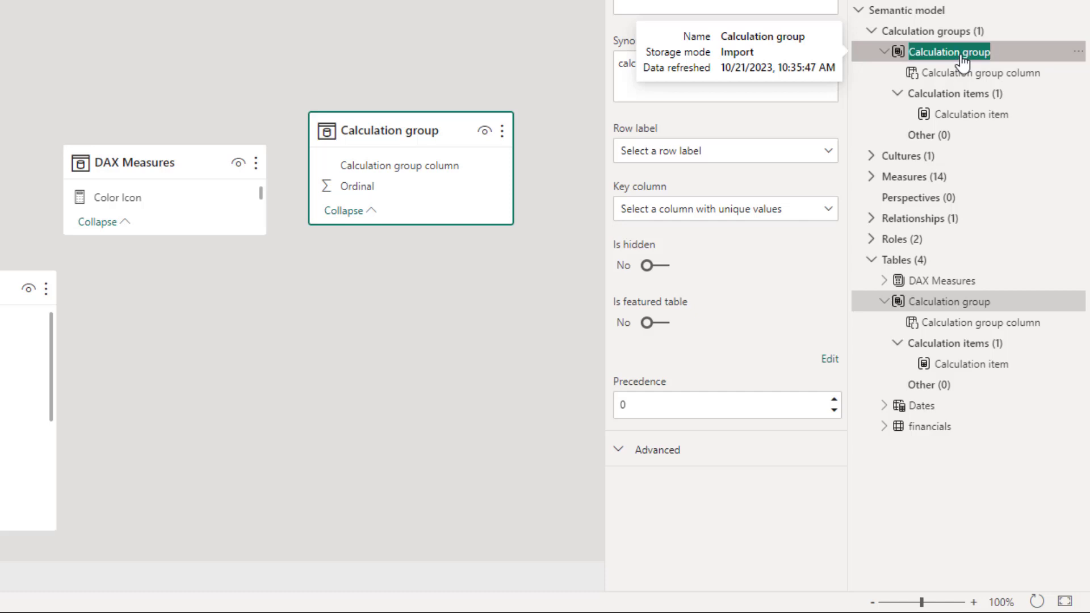
{"action": "type", "text": "Time Intelligence"}
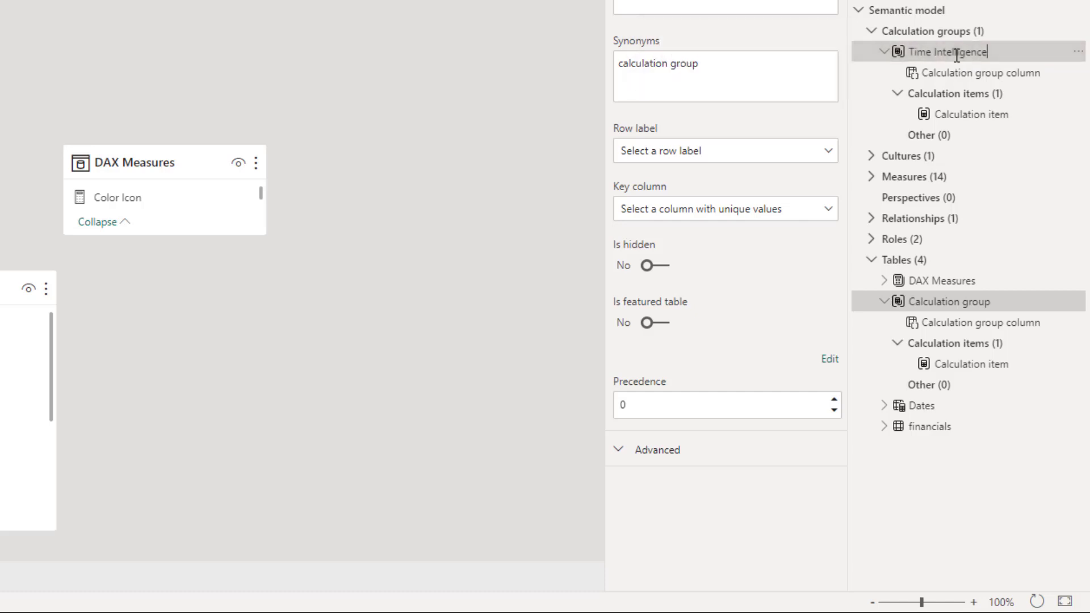
{"action": "key", "text": "Return"}
Rename the Time Intelligence group's calculation group column as Time Calculation.
{"action": "left_click", "coordinate": [989, 74]}
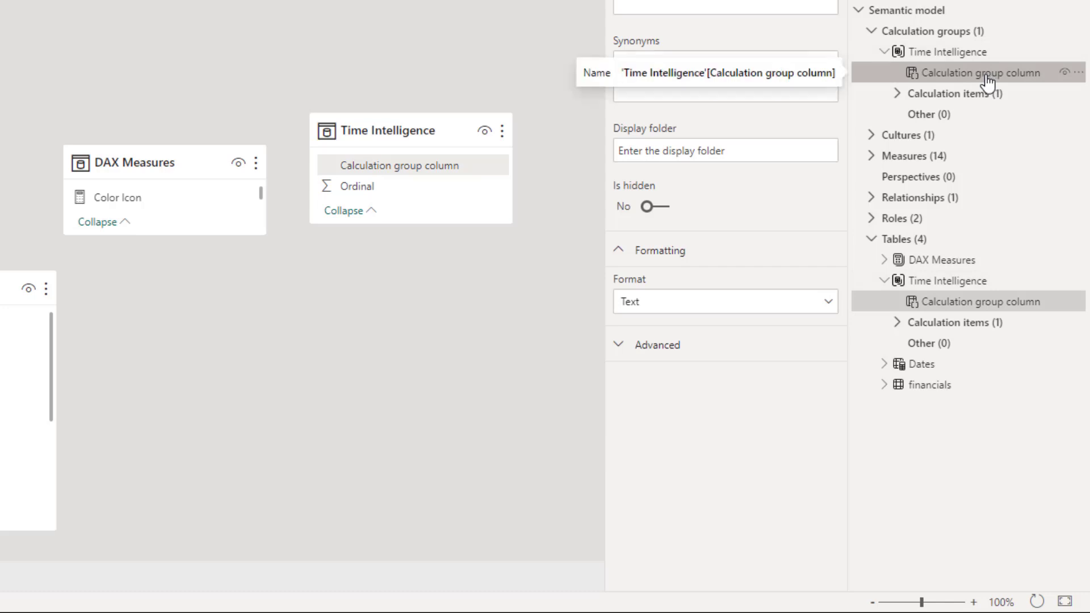
{"action": "double_click", "coordinate": [989, 73]}
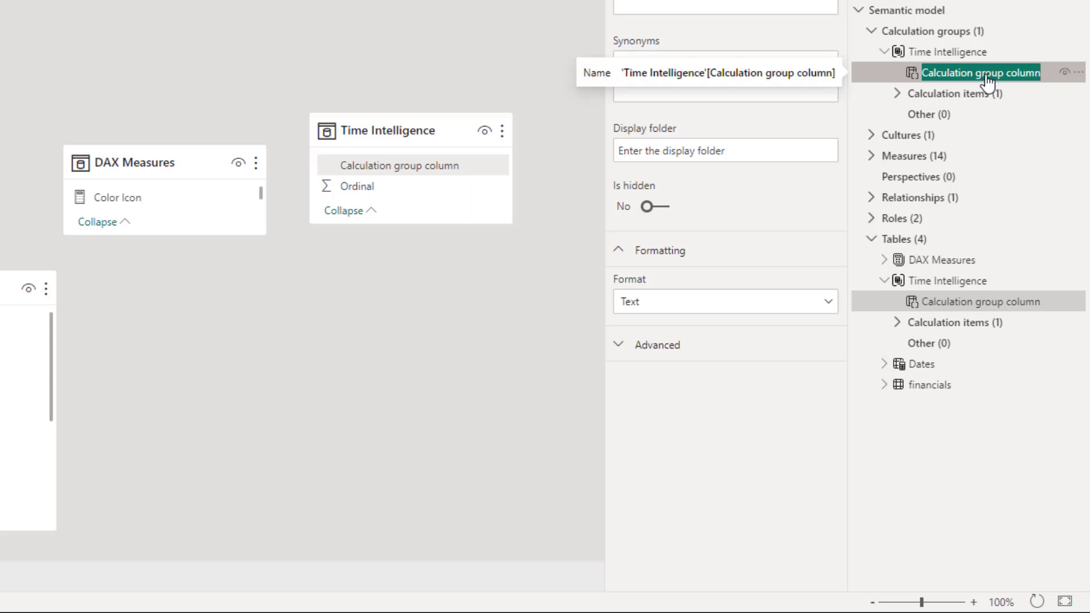
{"action": "type", "text": "Time Calculation"}
{"action": "key", "text": "Return"}
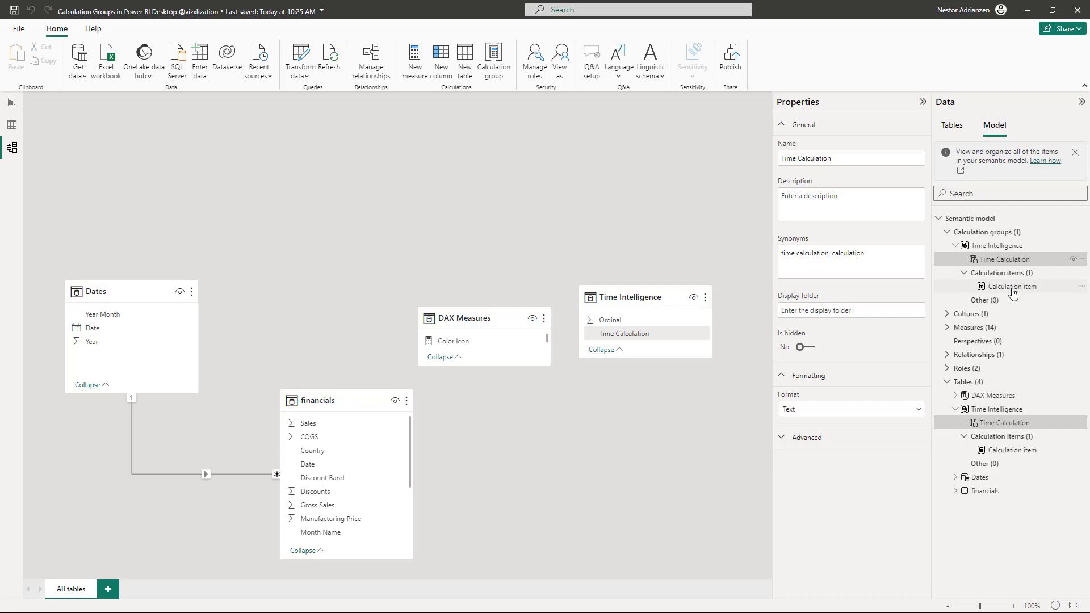
Rename the default calculation item as Current in its formula, keeping the SELECTEDMEASURE() expression.
{"action": "left_click", "coordinate": [1013, 287]}
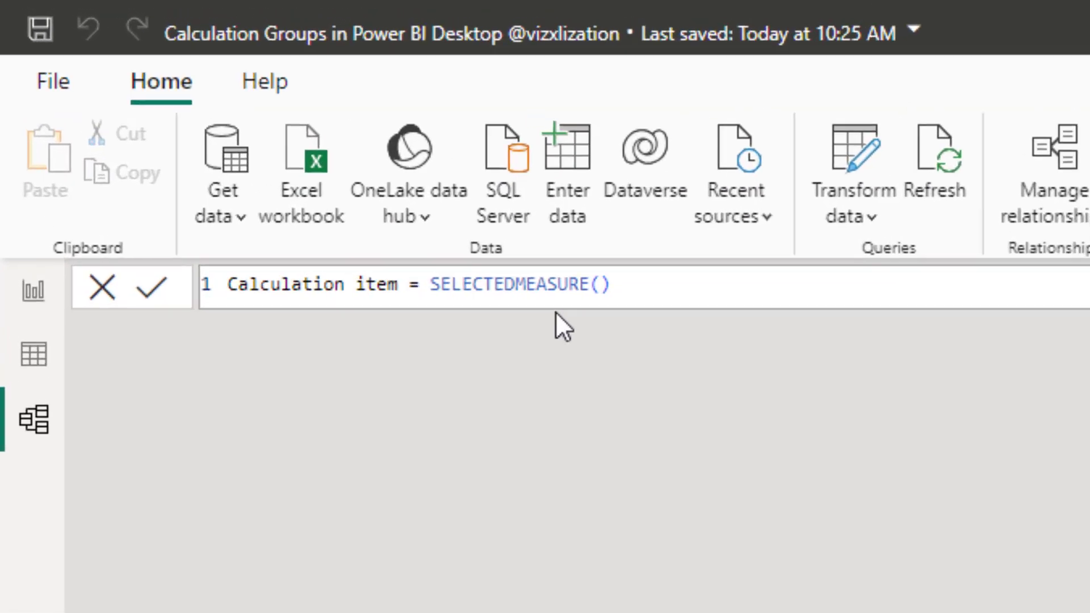
{"action": "left_click_drag", "start_coordinate": [401, 284], "coordinate": [172, 279]}
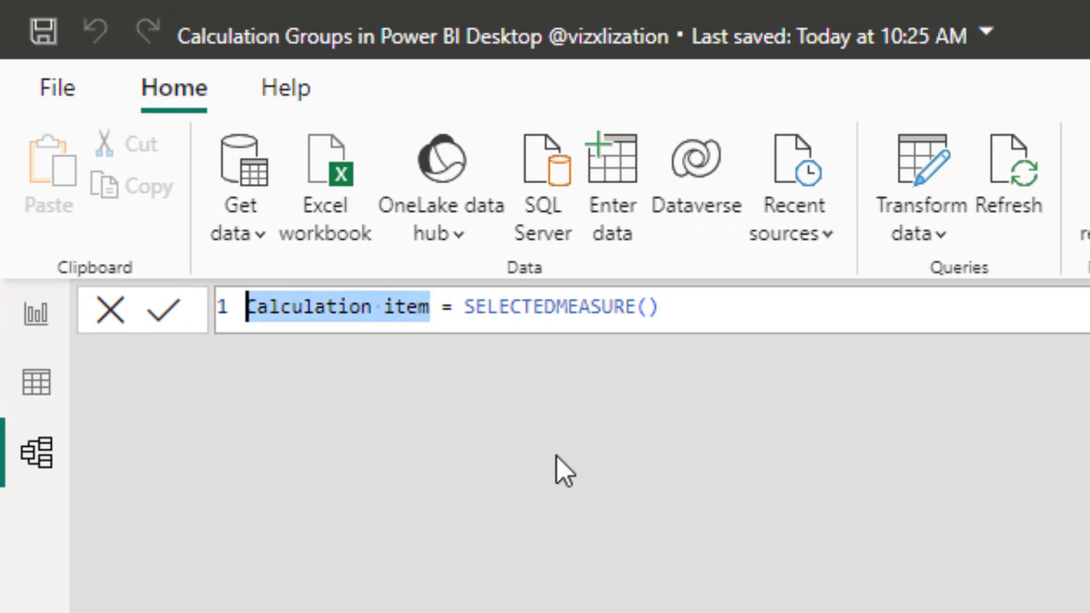
{"action": "type", "text": "Current"}
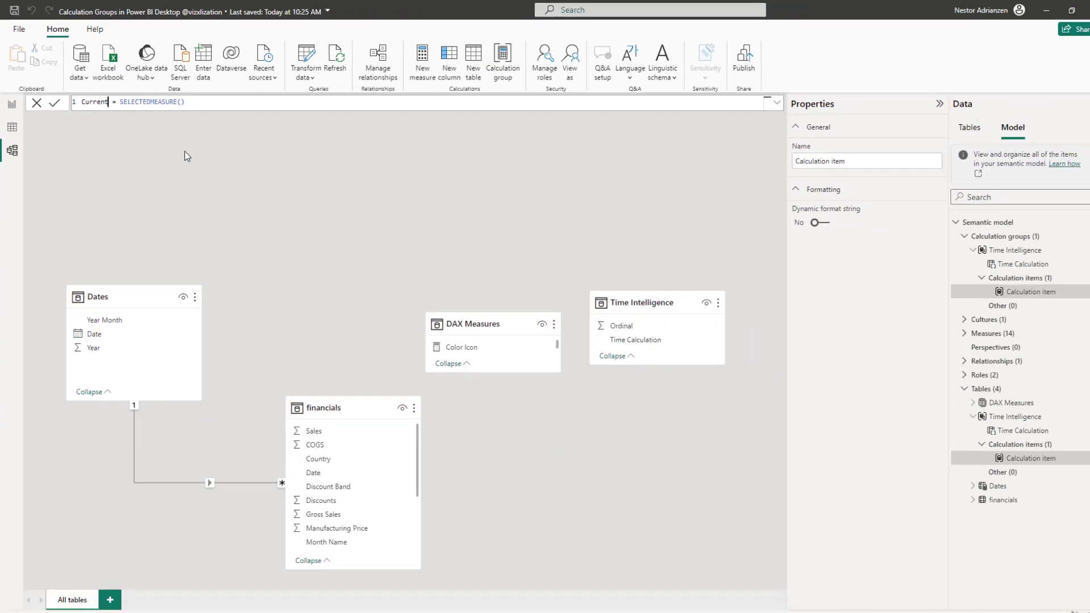
{"action": "key", "text": "Return"}
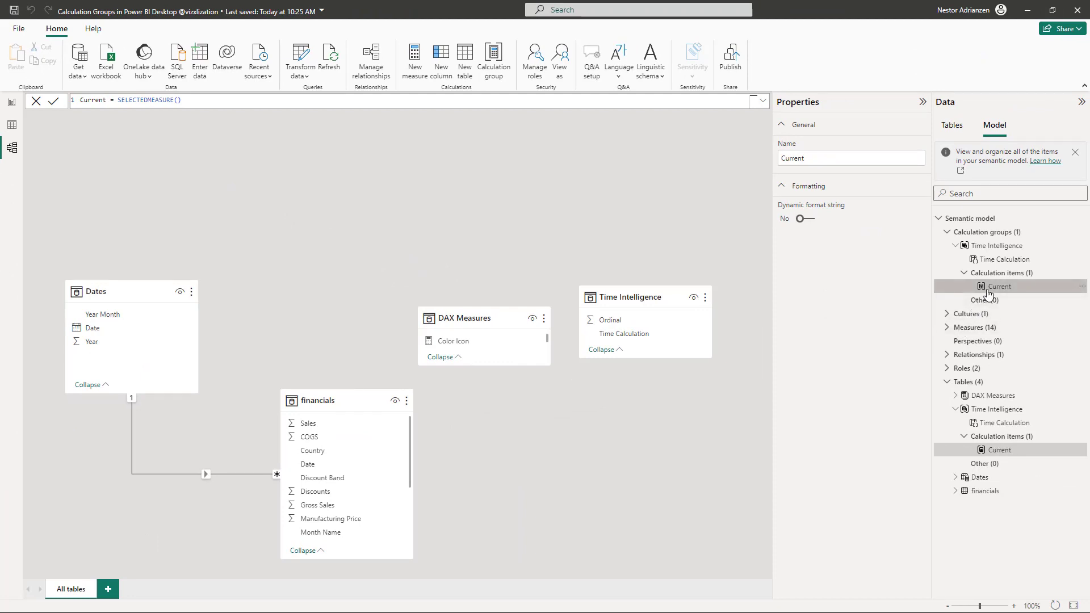
Add a calculation item named MTD and start its formula with CALCULATE( placed on a separate line before SELECTEDMEASURE().
{"action": "right_click", "coordinate": [1010, 277]}
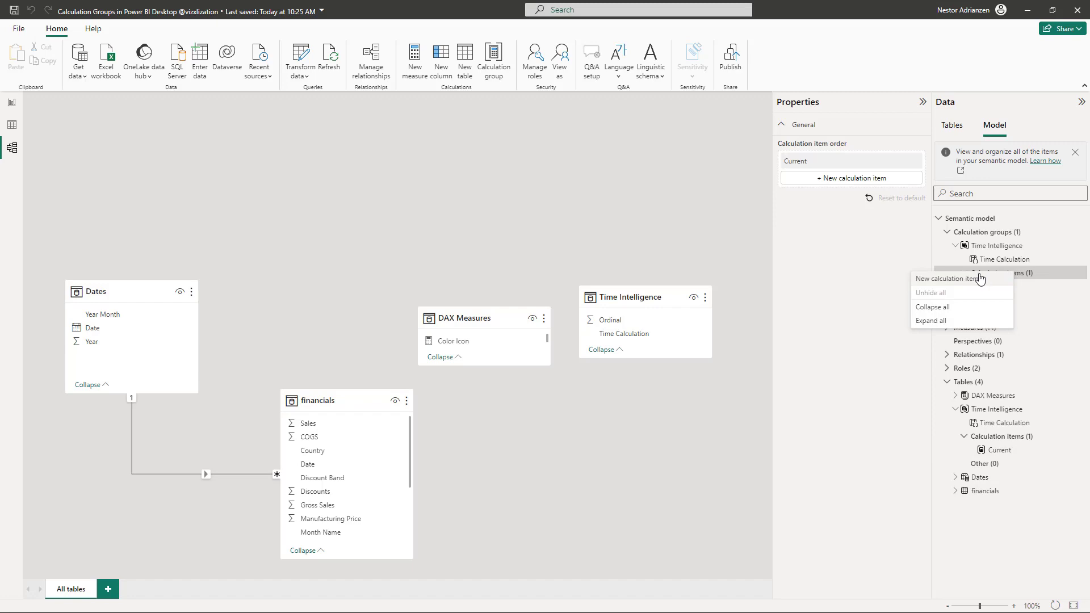
{"action": "left_click", "coordinate": [881, 284]}
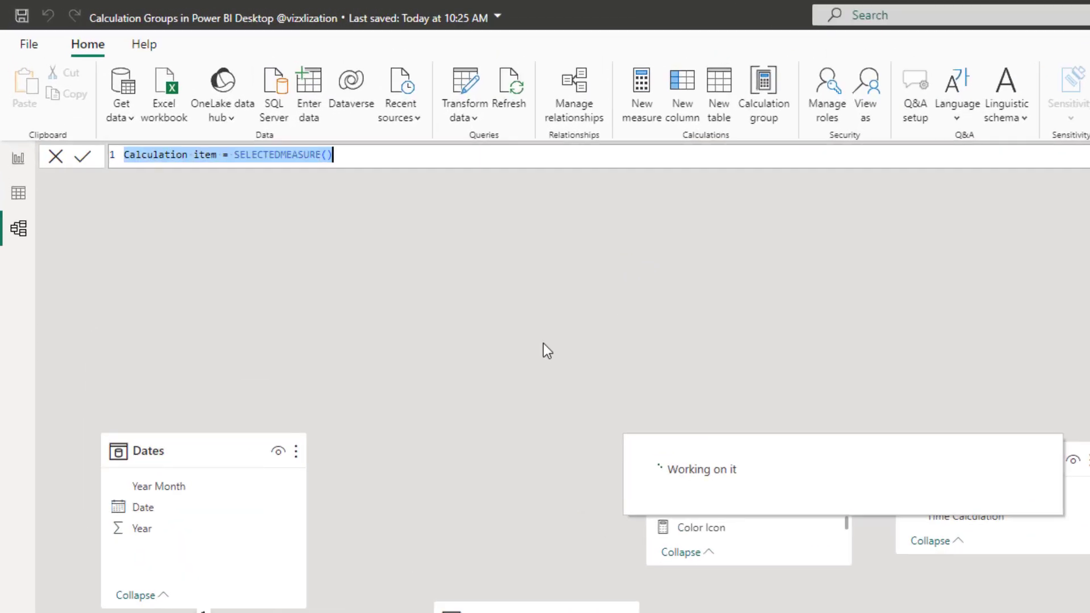
{"action": "type", "text": "MTD"}
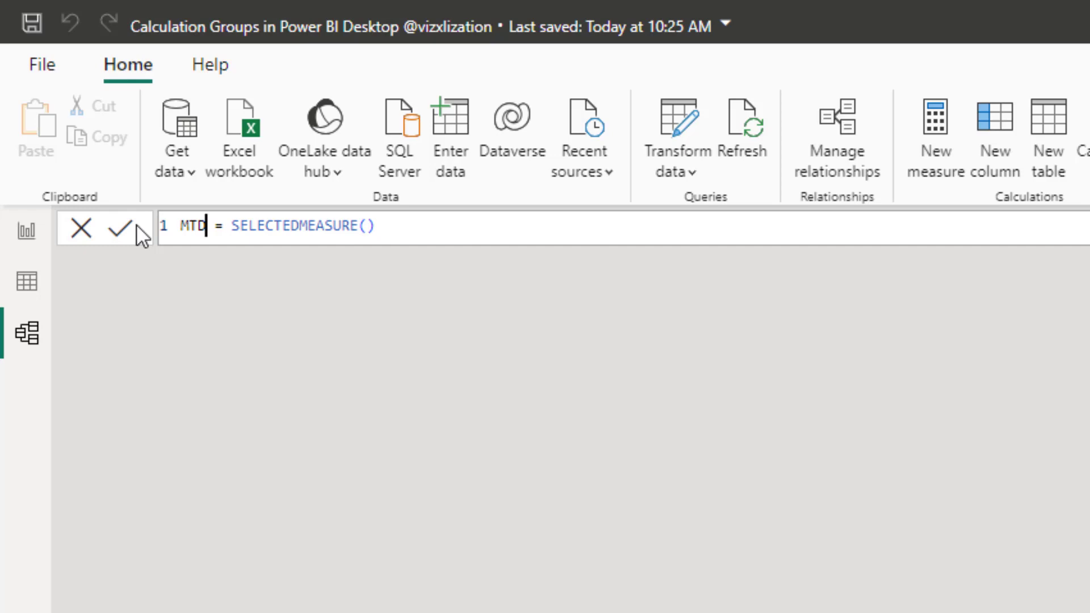
{"action": "double_click", "coordinate": [233, 226]}
{"action": "key", "text": "shift+Return"}
{"action": "type", "text": "cla"}
{"action": "key", "text": "BackSpace"}
{"action": "key", "text": "BackSpace"}
{"action": "type", "text": "al"}
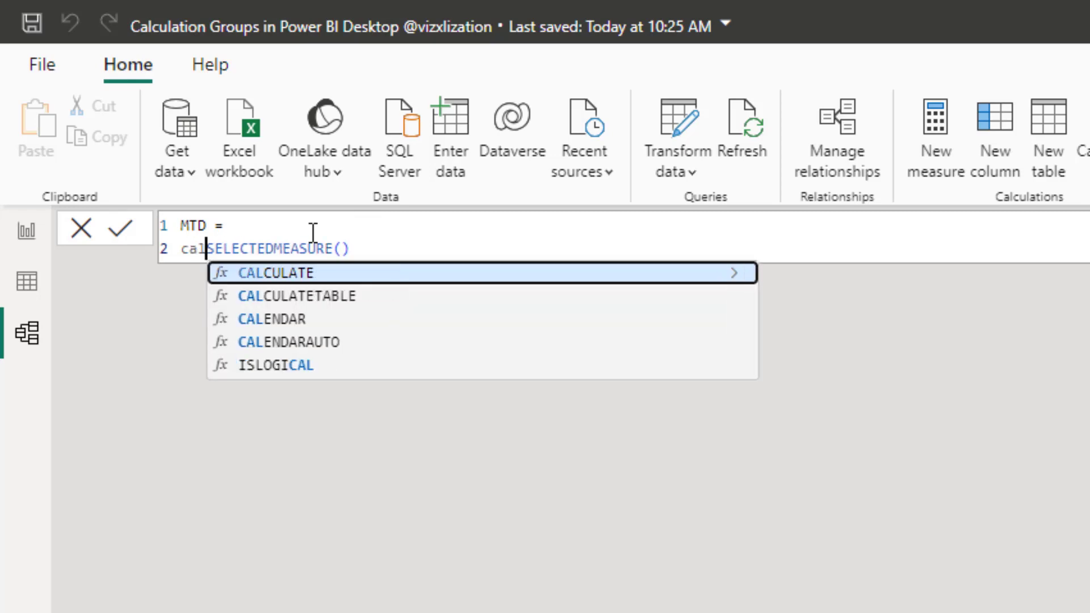
{"action": "key", "text": "Tab"}
{"action": "key", "text": "shift+Return"}
{"action": "left_click", "coordinate": [382, 271]}
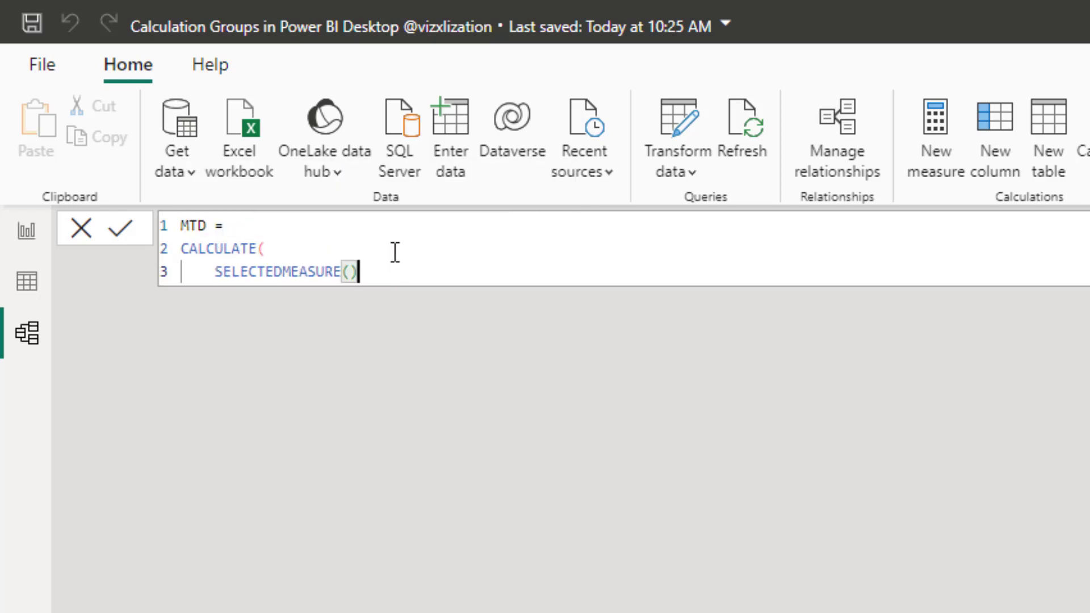
Complete the MTD formula with the filter DATESMTD(Dates[Date]) and a closing parenthesis, and commit it.
{"action": "type", "text": ","}
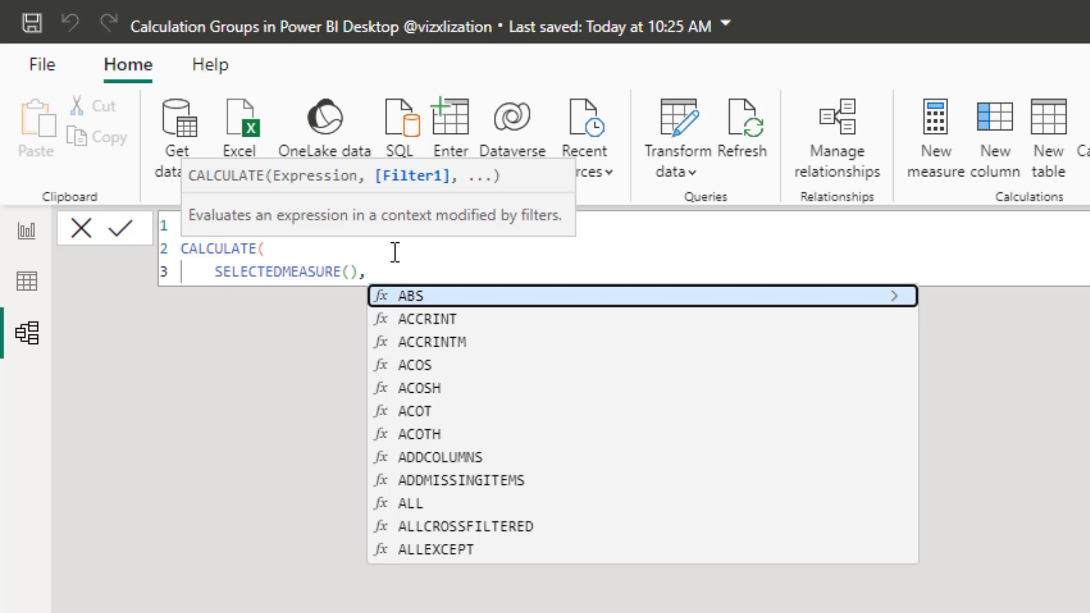
{"action": "key", "text": "shift+Return"}
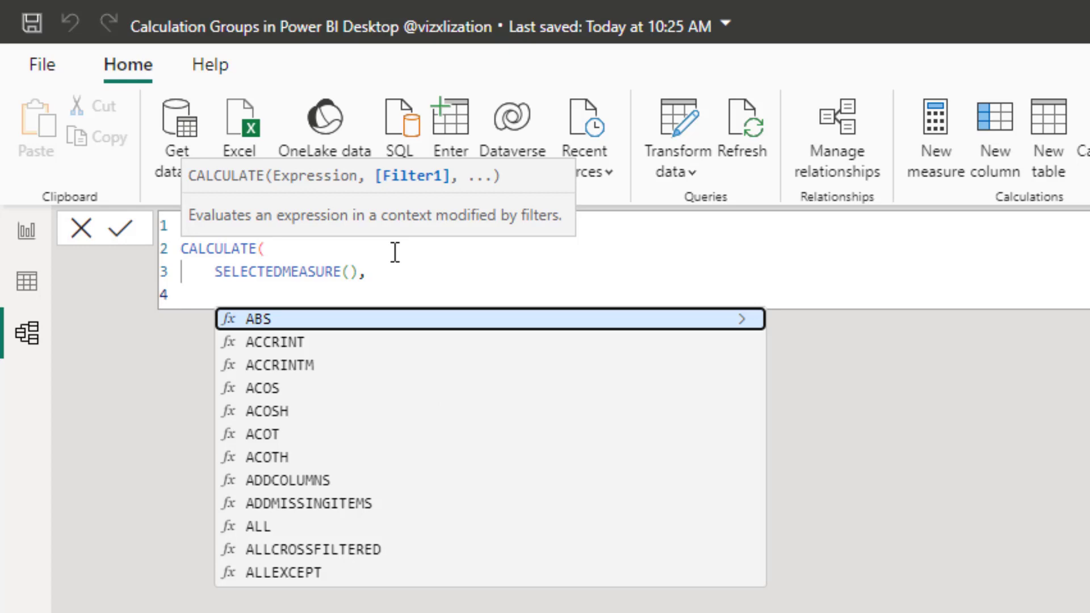
{"action": "type", "text": "date"}
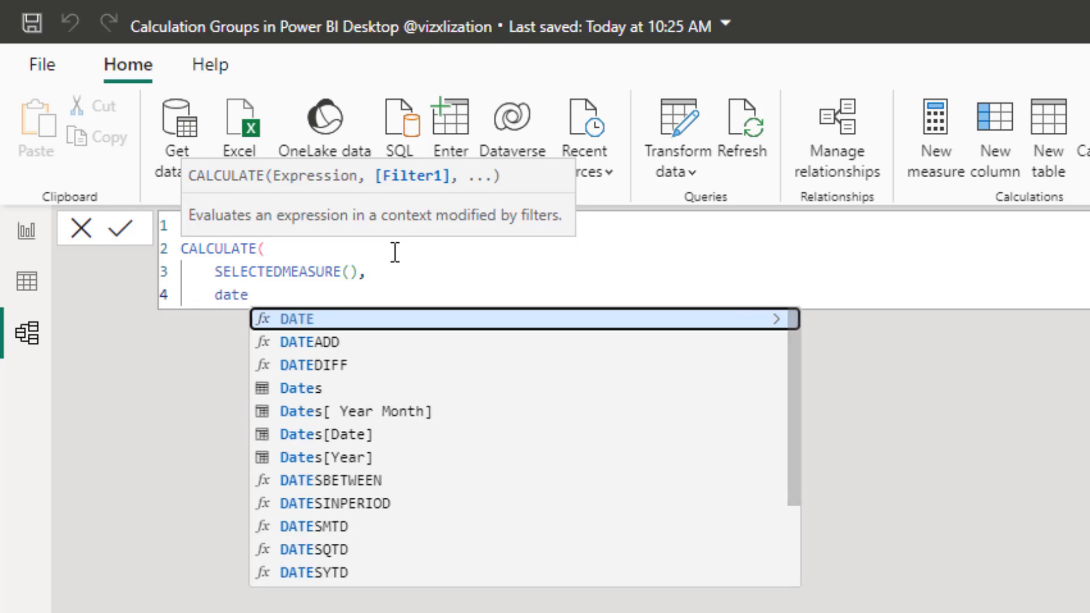
{"action": "type", "text": "s"}
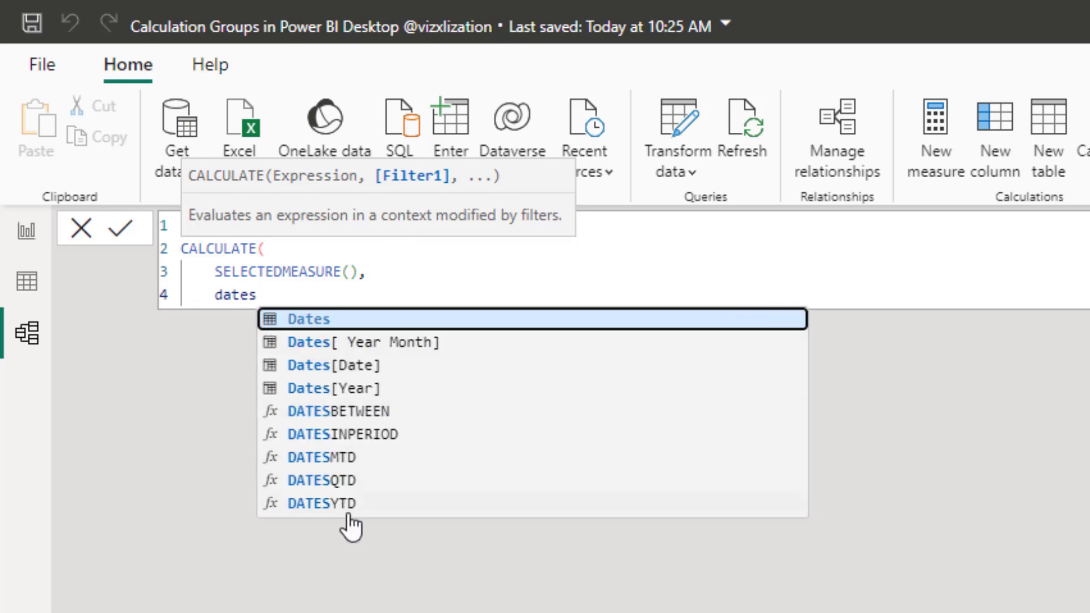
{"action": "left_click", "coordinate": [338, 460]}
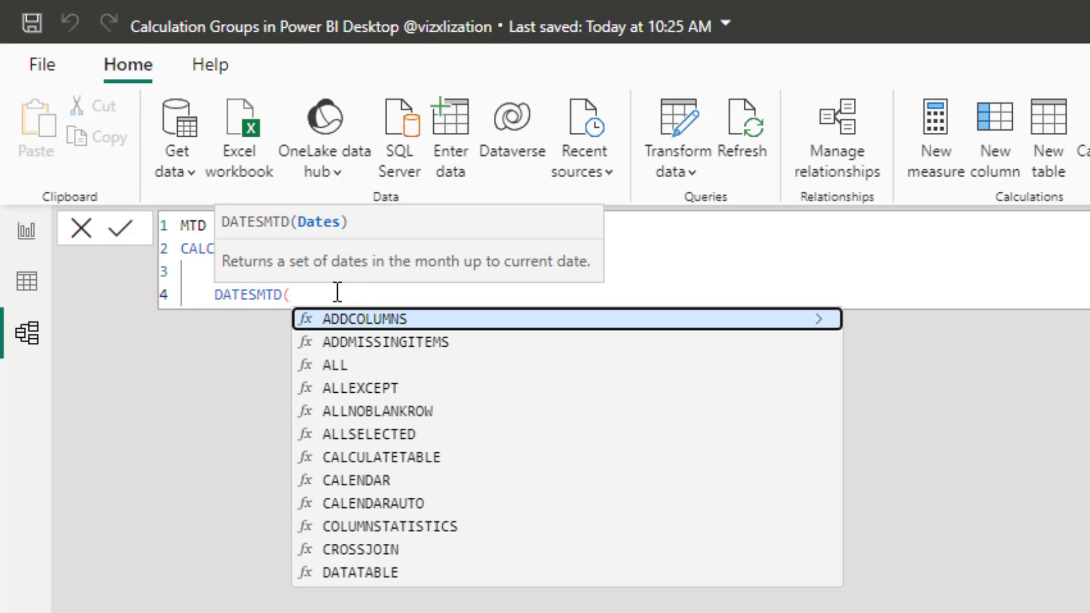
{"action": "type", "text": "Dates[Date])"}
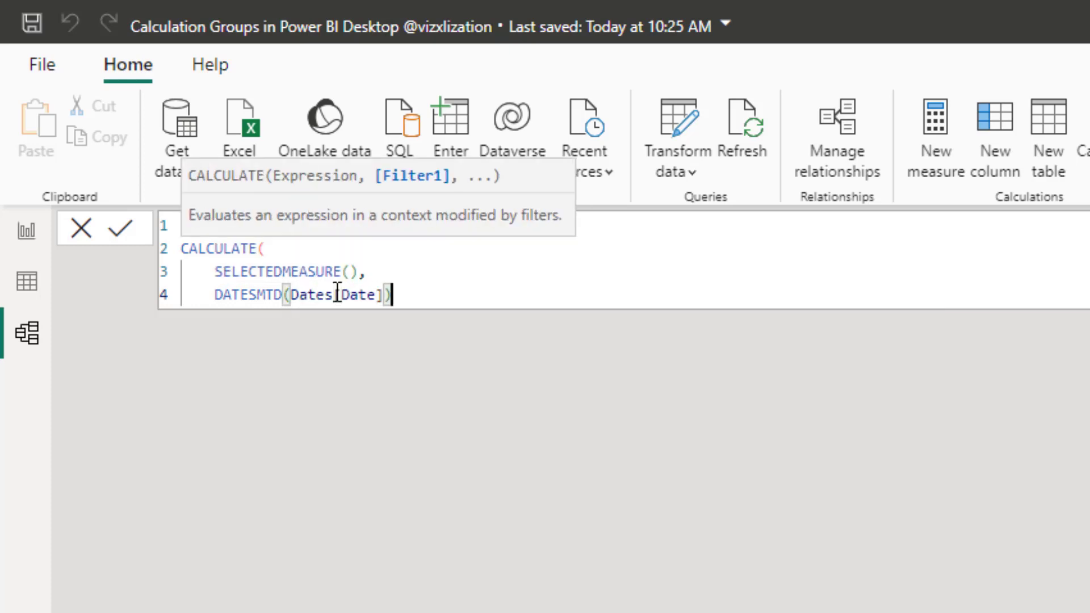
{"action": "key", "text": "Return"}
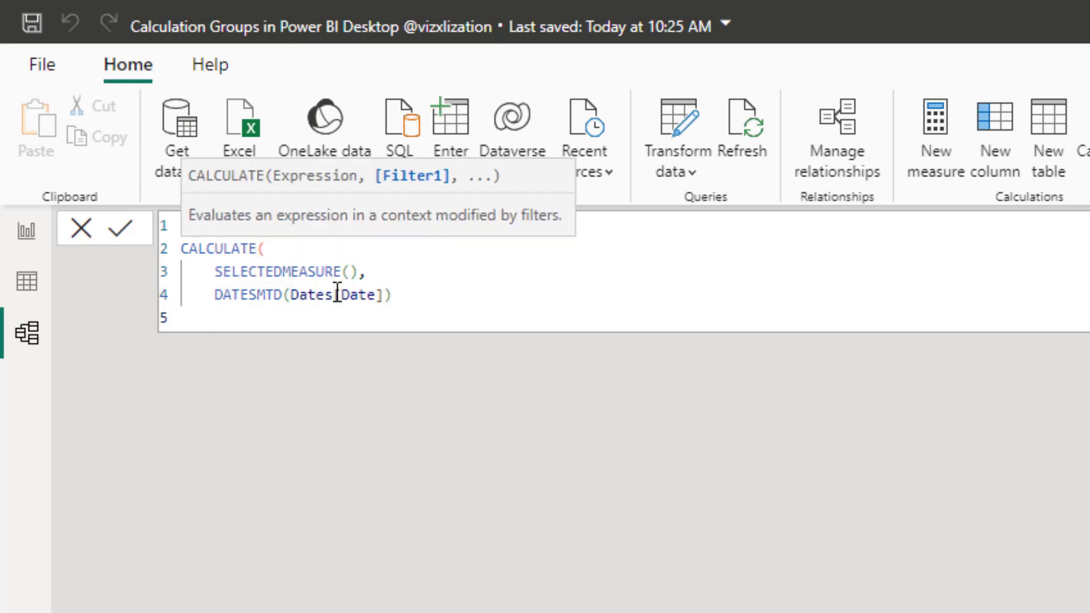
{"action": "type", "text": ")"}
{"action": "left_click", "coordinate": [127, 233]}
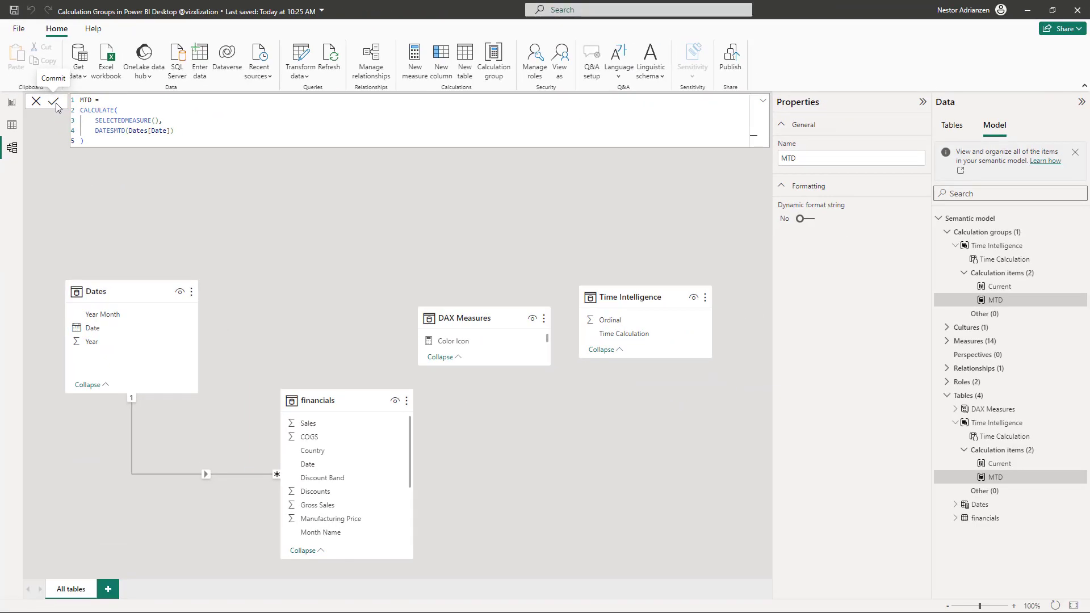
Copy the whole MTD formula and paste it over the default formula of a new calculation item.
{"action": "left_click_drag", "start_coordinate": [98, 142], "coordinate": [71, 91]}
{"action": "key", "text": "ctrl+c"}
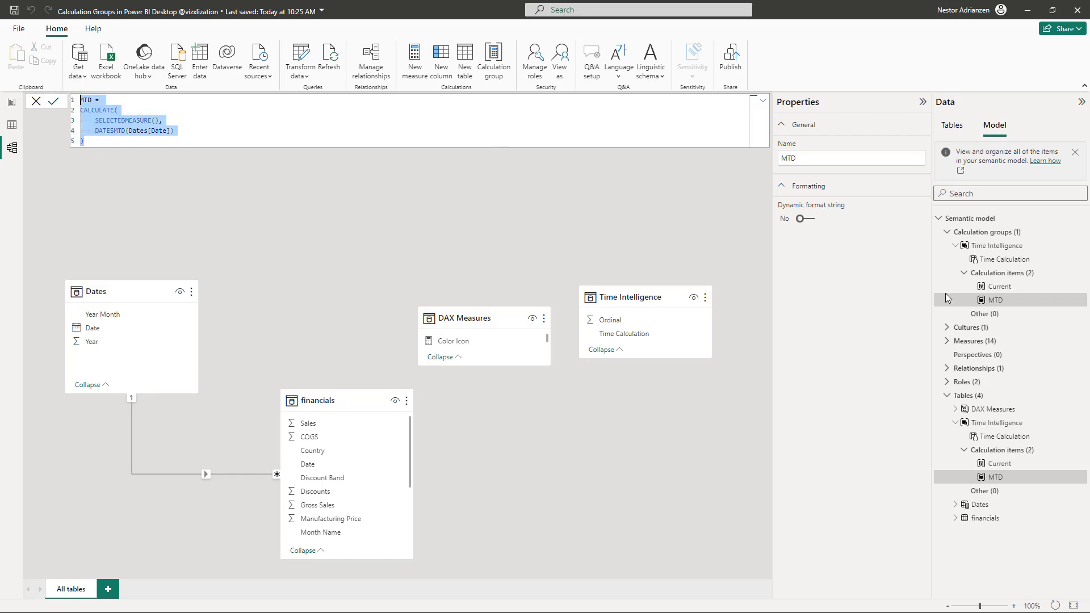
{"action": "right_click", "coordinate": [1005, 274]}
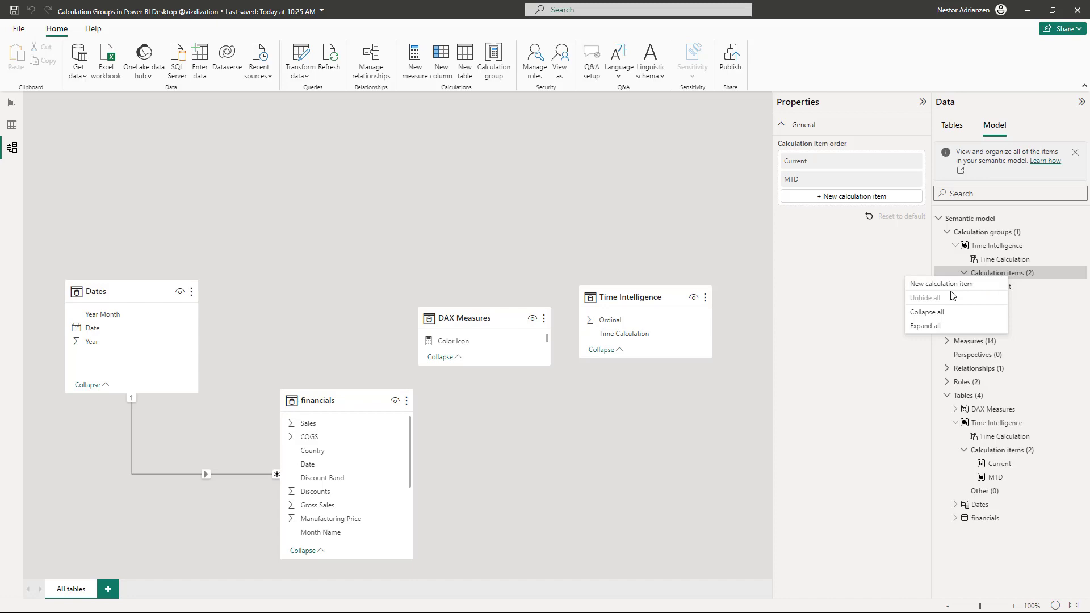
{"action": "key", "text": "Escape"}
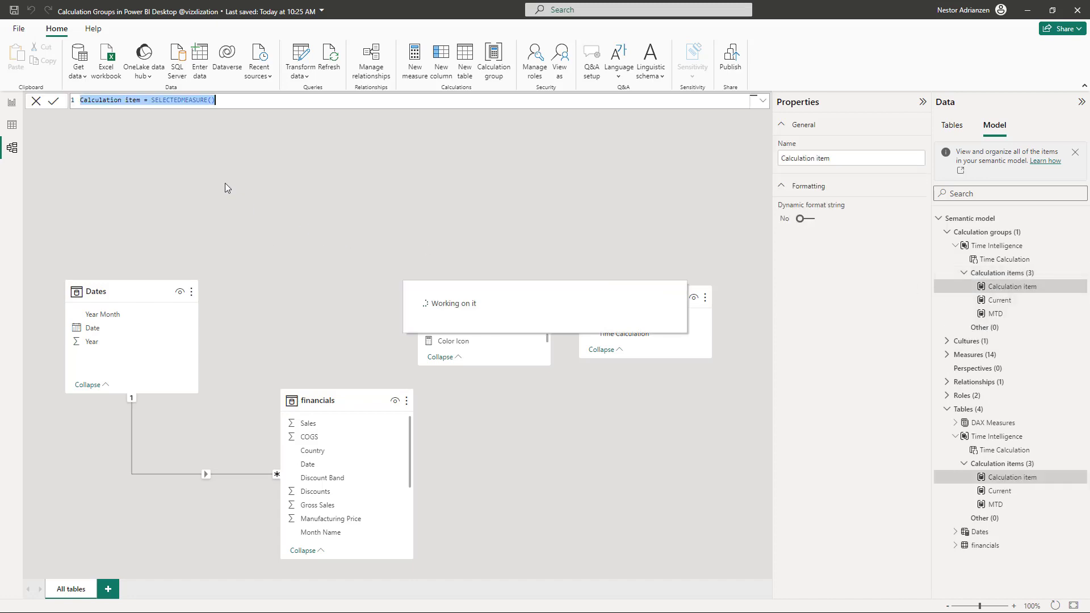
{"action": "key", "text": "ctrl+v"}
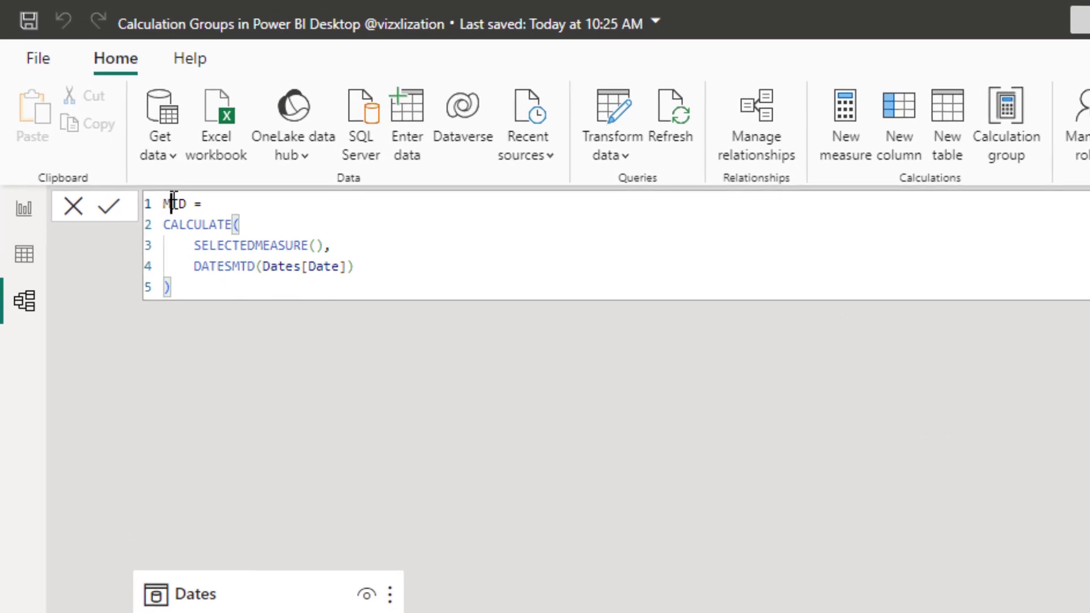
Rename the pasted calculation item as QTD in its formula and replace DATESMTD with DATESQTD.
{"action": "left_click", "coordinate": [73, 100]}
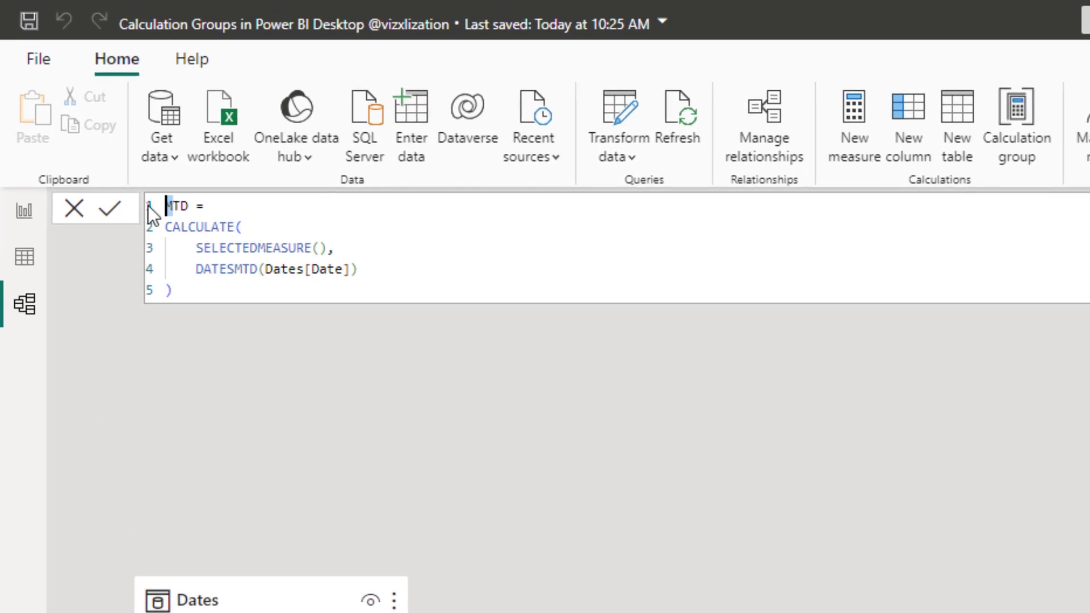
{"action": "type", "text": "Q"}
{"action": "left_click", "coordinate": [241, 269]}
{"action": "key", "text": "BackSpace"}
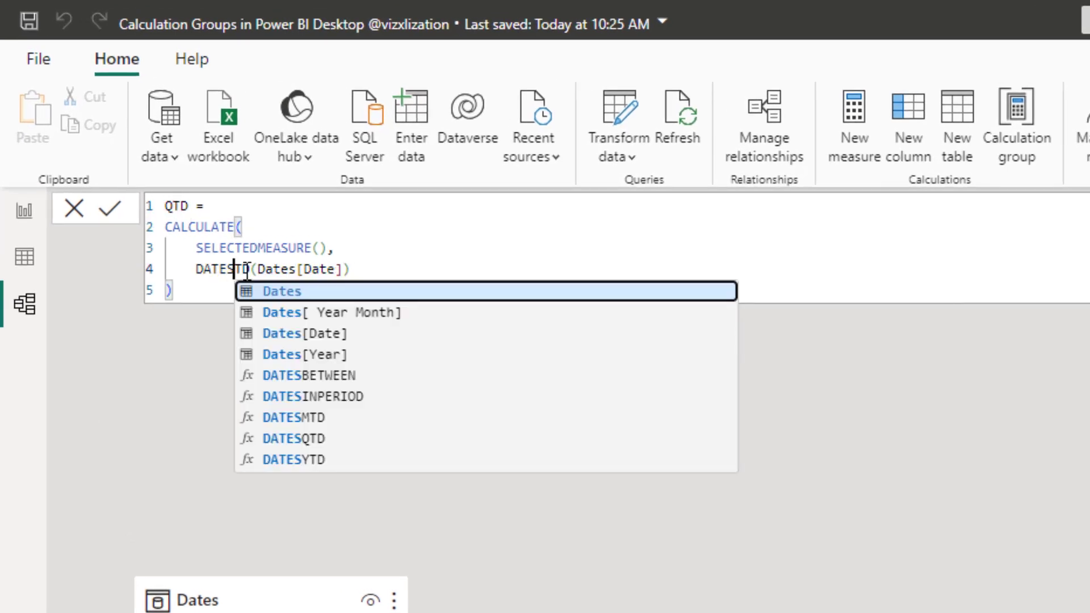
{"action": "type", "text": "Q"}
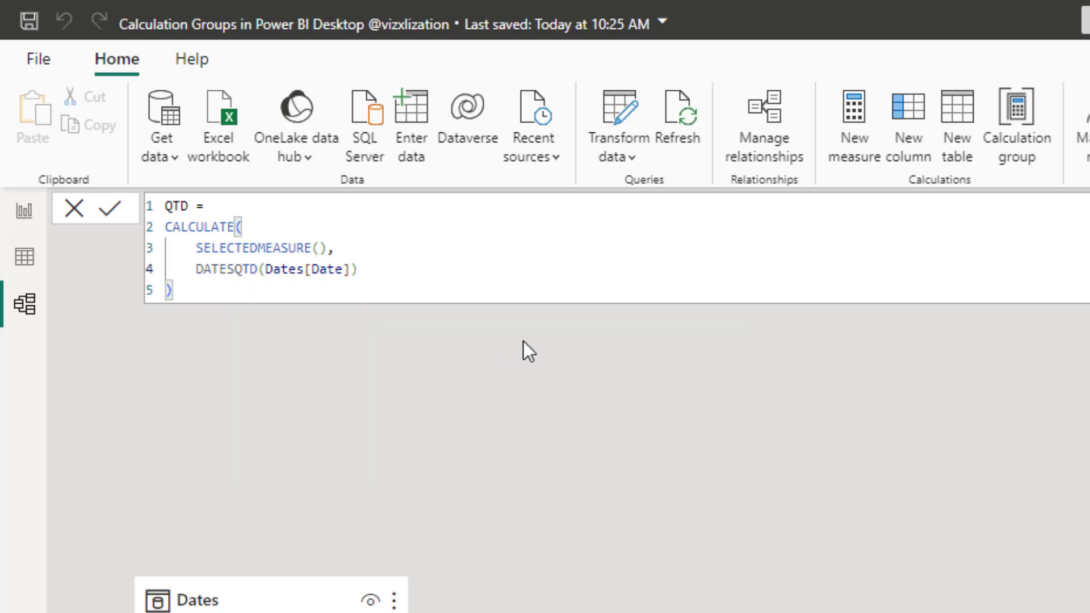
Copy the whole QTD formula, commit it, and paste the copy over the default formula of a new calculation item.
{"action": "left_click_drag", "start_coordinate": [195, 287], "coordinate": [132, 193]}
{"action": "key", "text": "ctrl+c"}
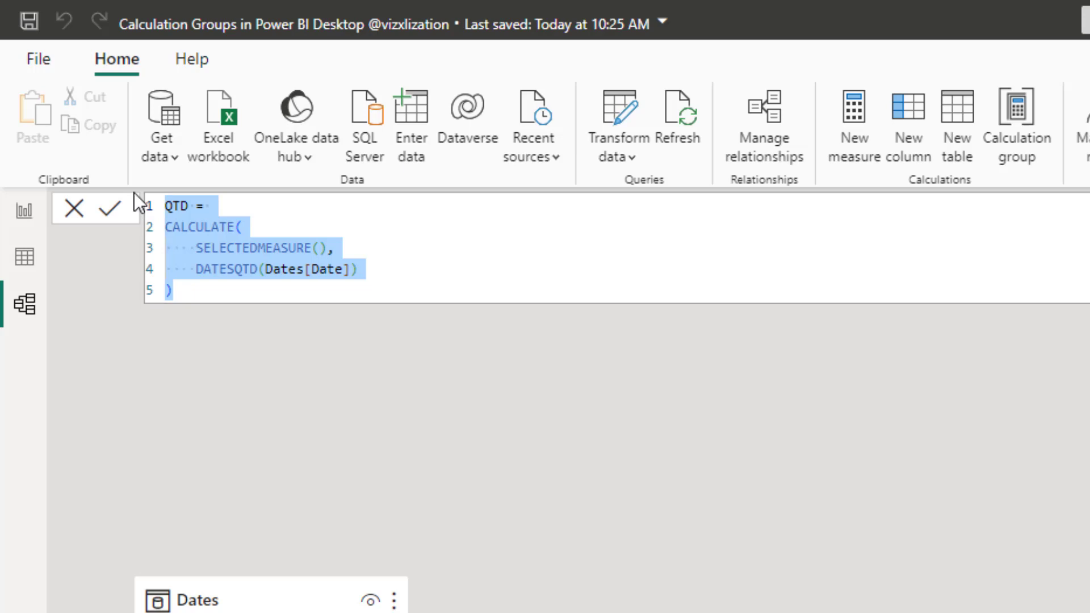
{"action": "left_click", "coordinate": [111, 208]}
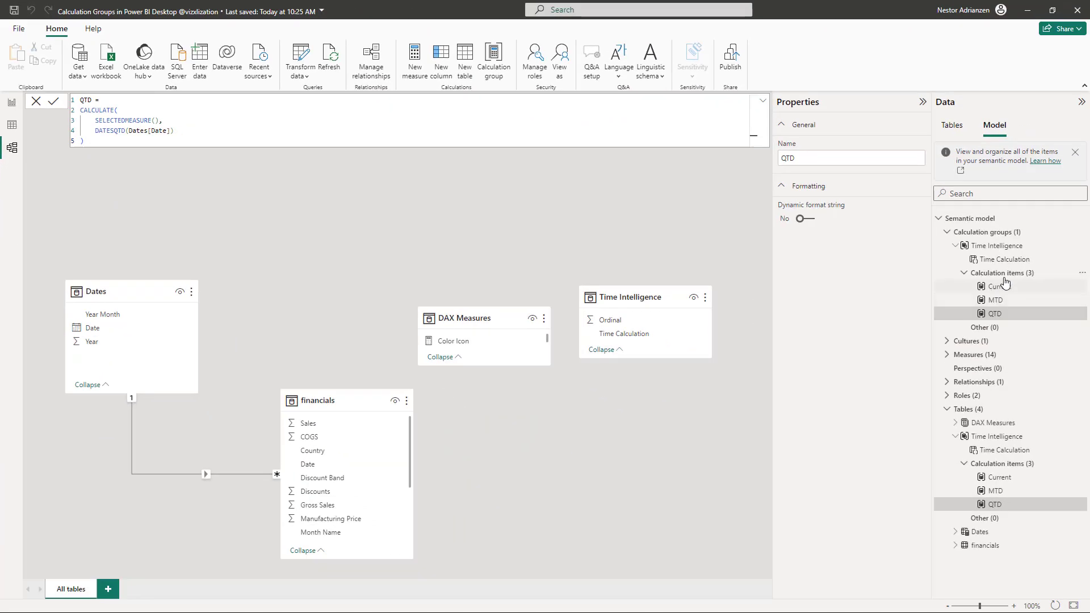
{"action": "right_click", "coordinate": [1002, 274]}
{"action": "key", "text": "Escape"}
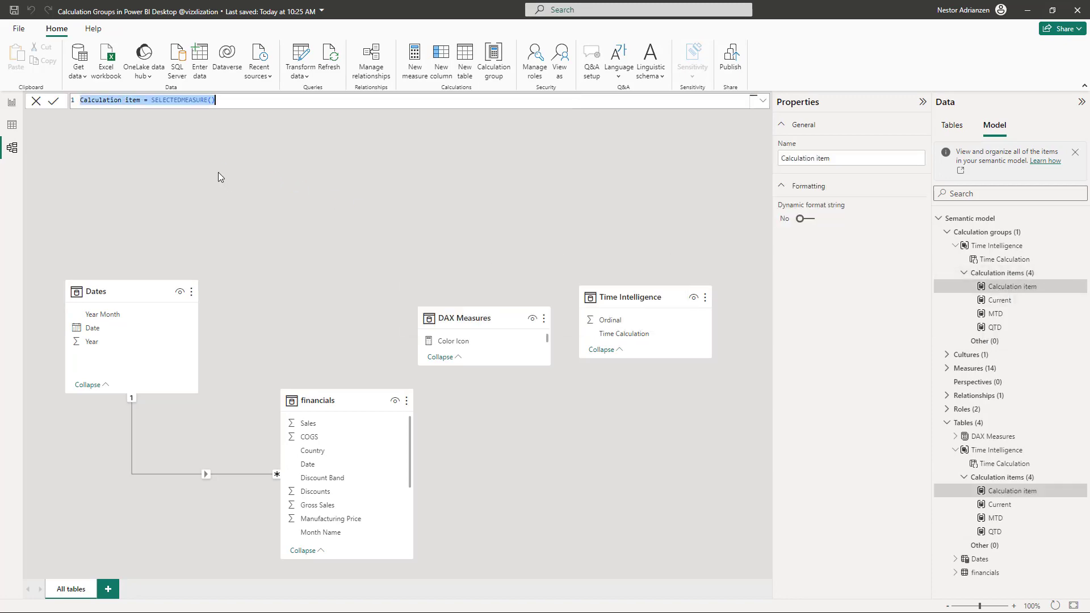
{"action": "key", "text": "ctrl+v"}
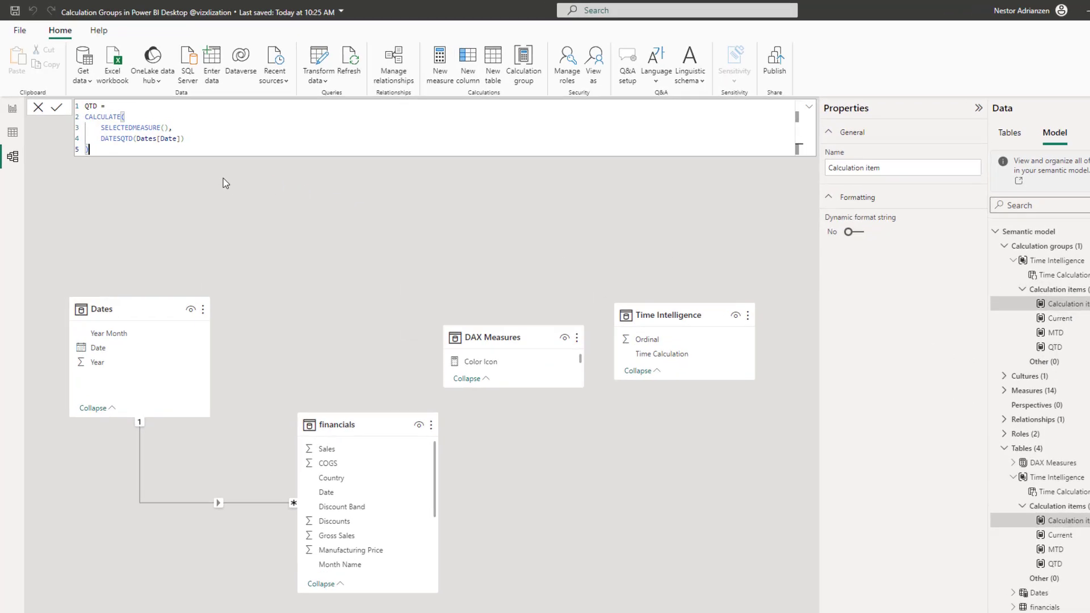
Turn the pasted formula into YTD by renaming it and replacing DATESQTD with DATESYTD, and commit it.
{"action": "left_click", "coordinate": [74, 104]}
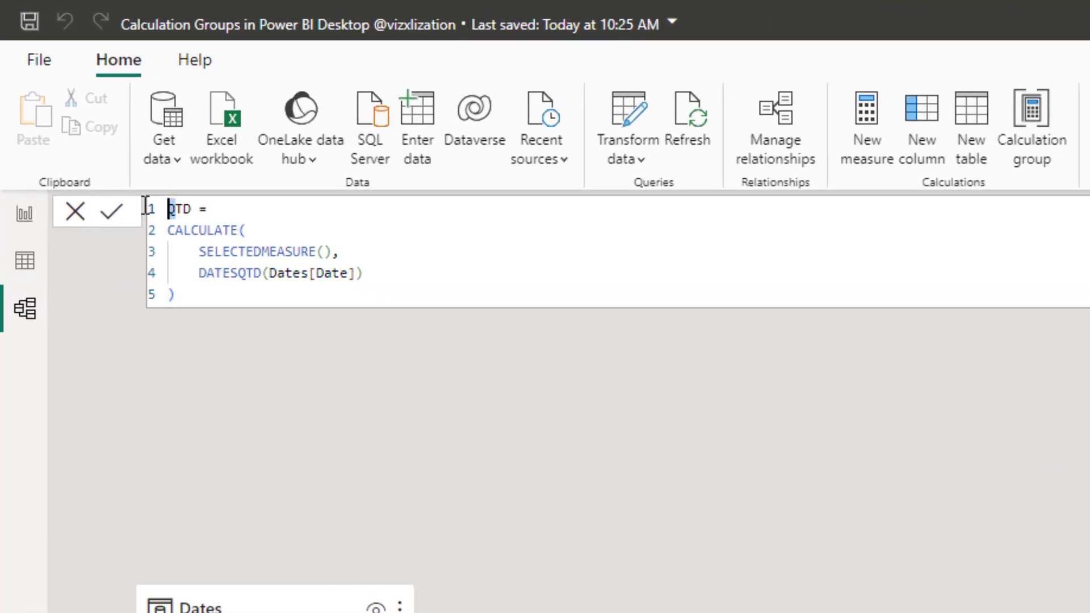
{"action": "type", "text": "Y"}
{"action": "double_click", "coordinate": [248, 267]}
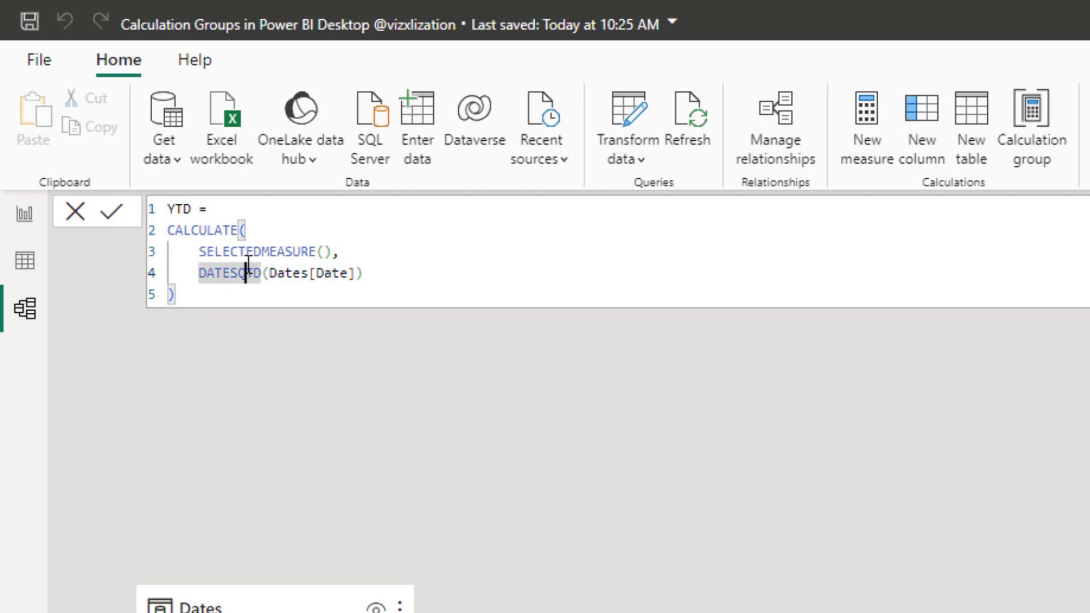
{"action": "key", "text": "BackSpace"}
{"action": "key", "text": "Escape"}
{"action": "type", "text": "Y"}
{"action": "key", "text": "Right"}
{"action": "key", "text": "Right"}
{"action": "key", "text": "Right"}
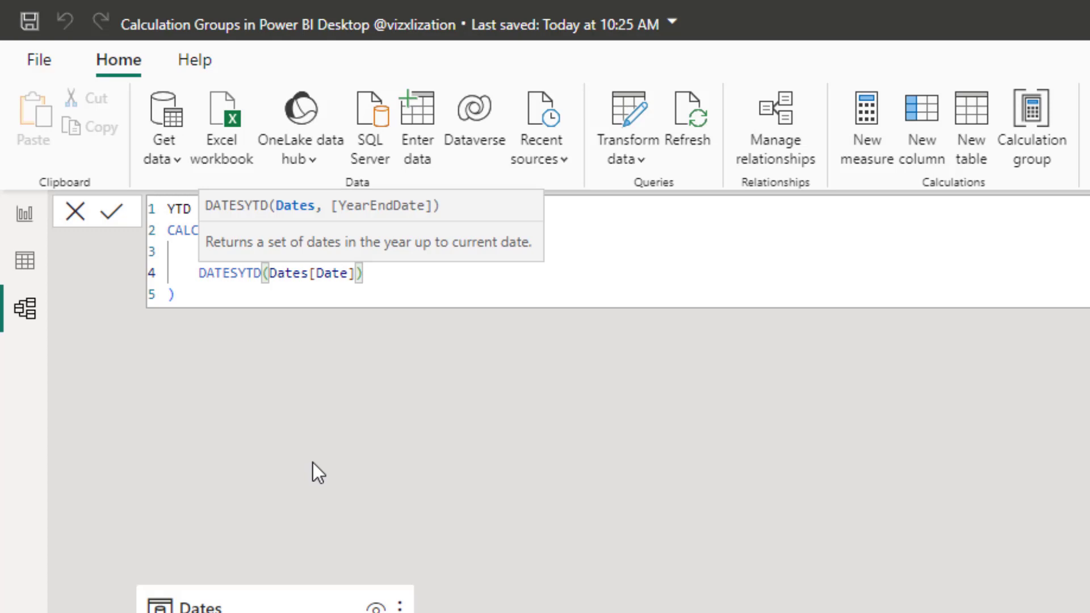
{"action": "left_click", "coordinate": [412, 275]}
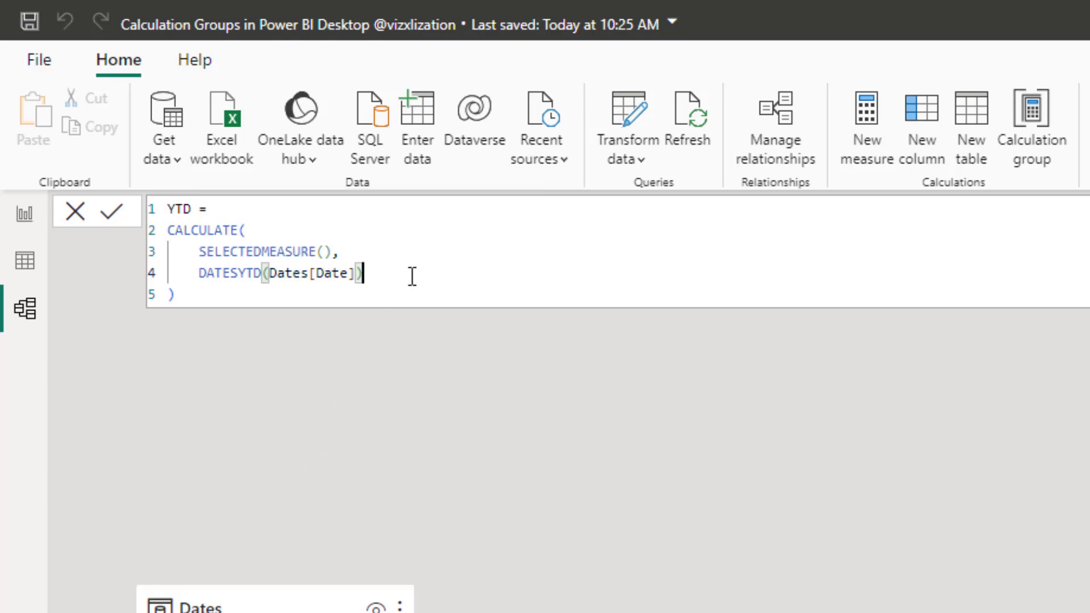
{"action": "left_click", "coordinate": [111, 211]}
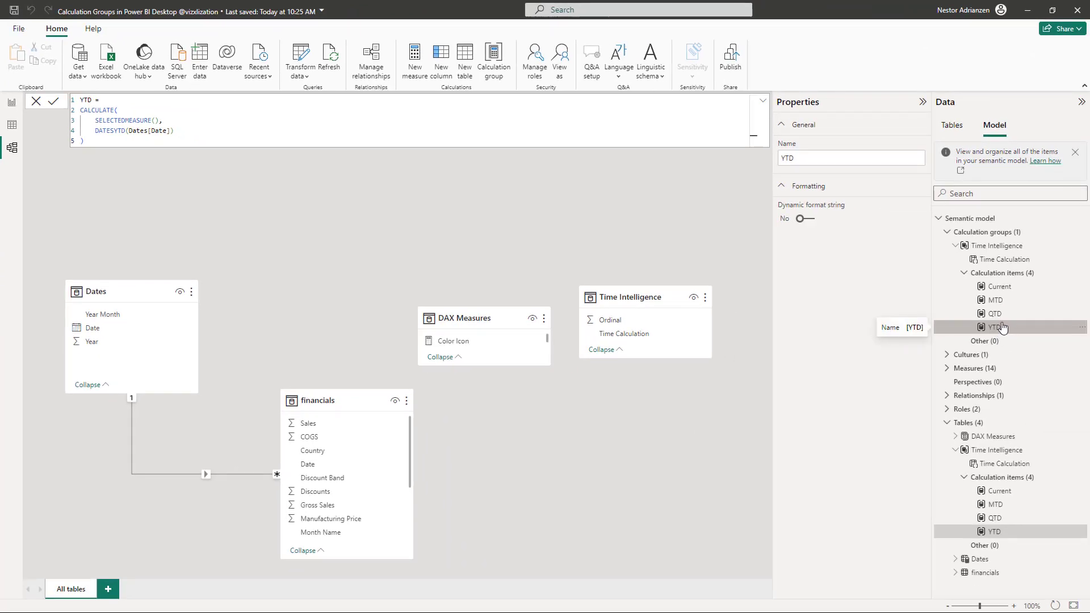
Add a calculation item named PM and wrap its formula's start with CALCULATE( on a separate line before SELECTEDMEASURE().
{"action": "right_click", "coordinate": [1008, 277]}
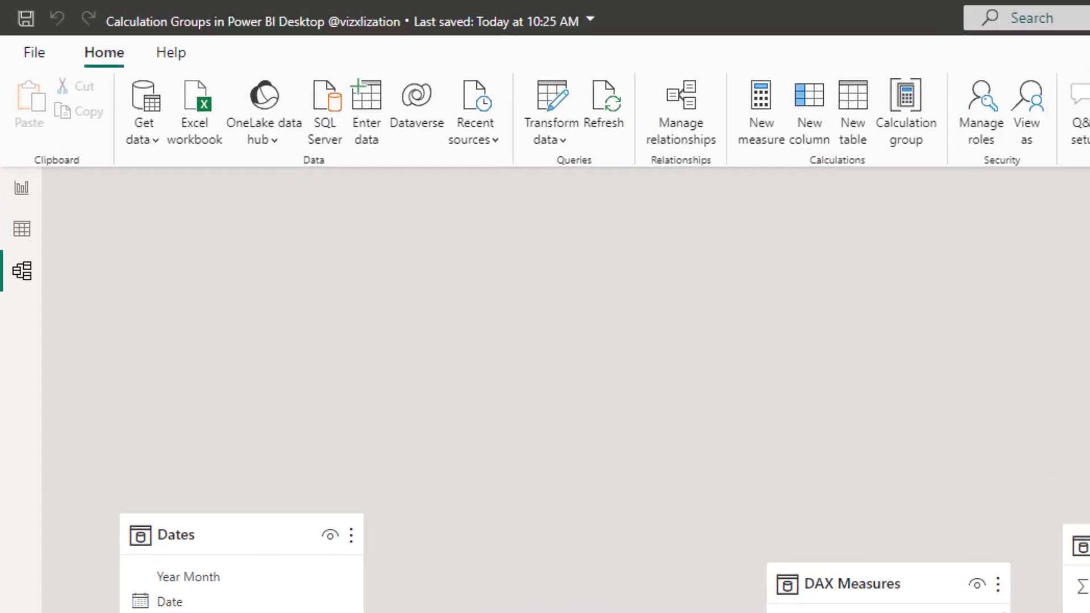
{"action": "left_click_drag", "start_coordinate": [257, 183], "coordinate": [74, 163]}
{"action": "type", "text": "PM = SELECTEDMEASURE("}
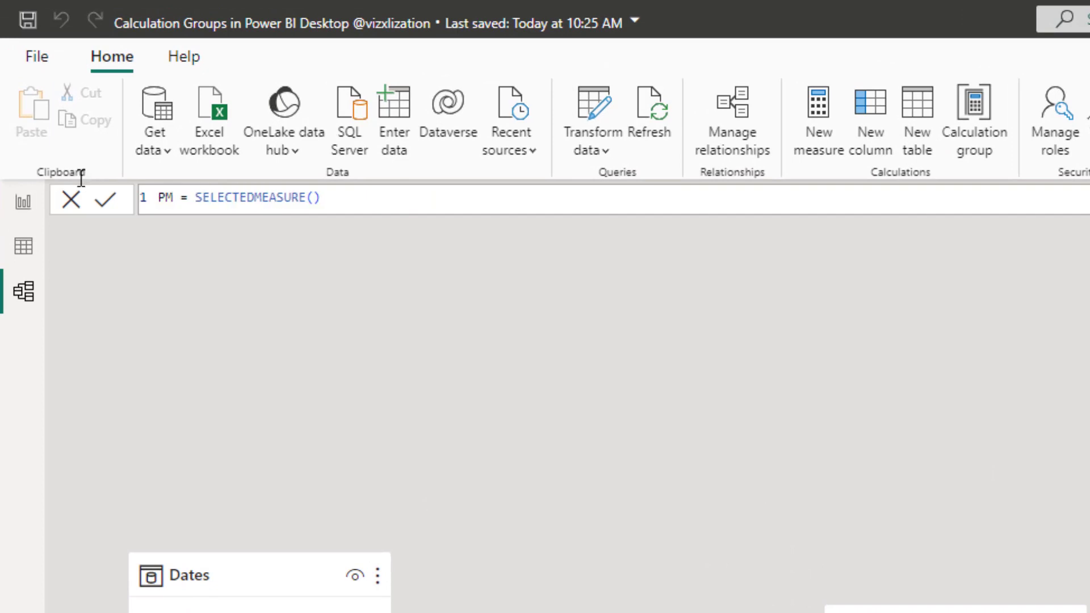
{"action": "double_click", "coordinate": [206, 197]}
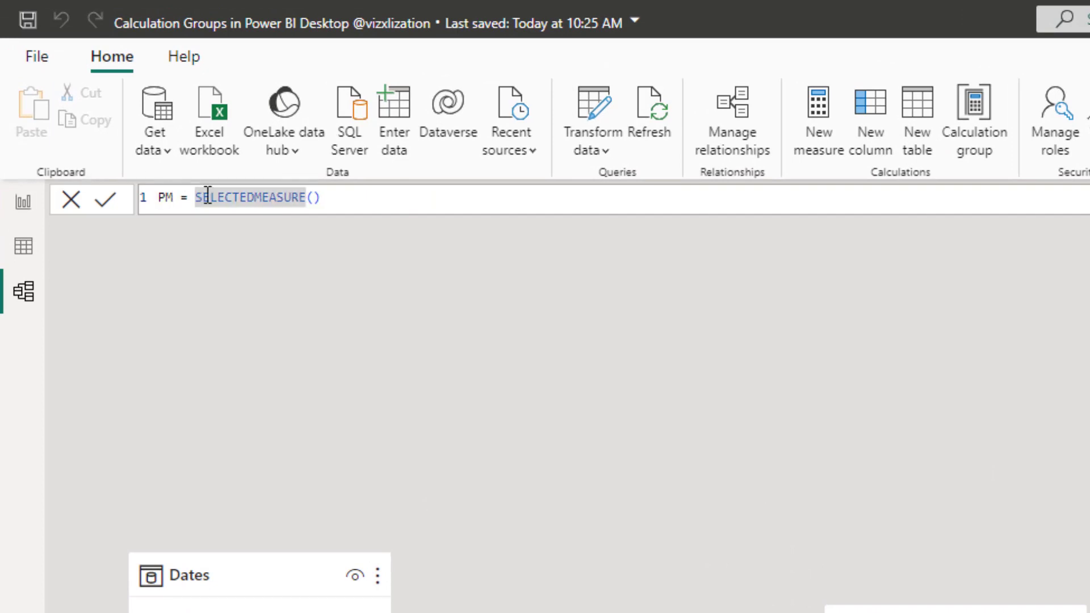
{"action": "key", "text": "Return"}
{"action": "type", "text": "ca"}
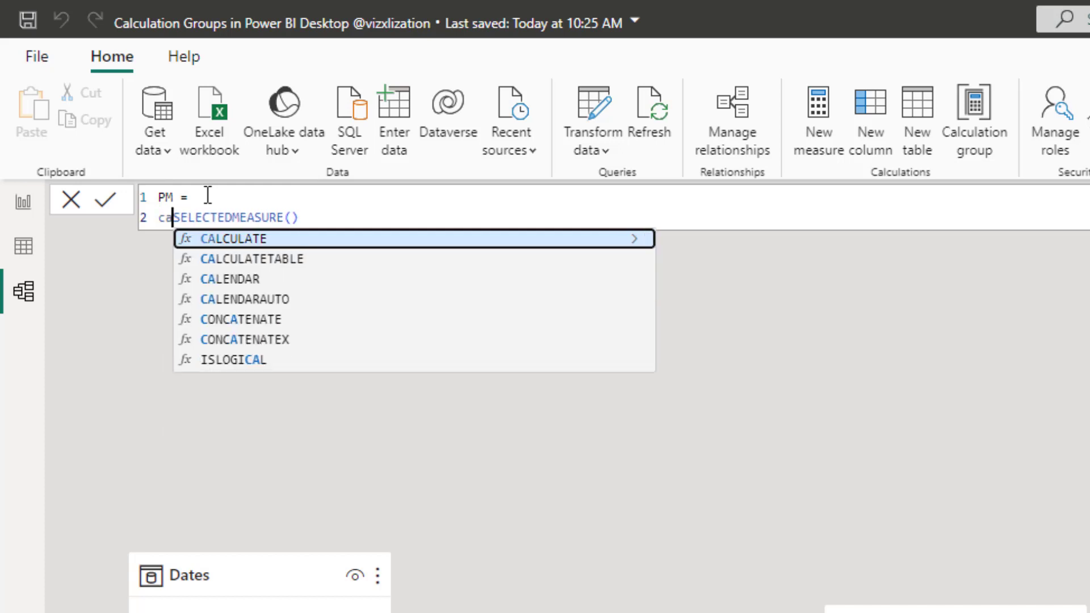
{"action": "key", "text": "Tab"}
{"action": "key", "text": "shift+Return"}
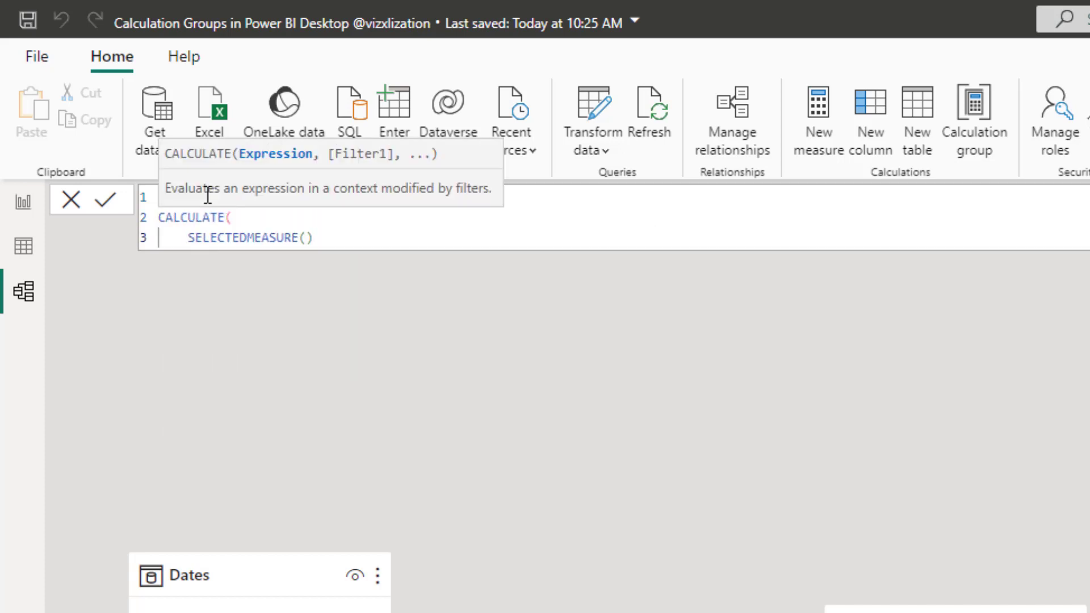
Complete the PM formula with the filter DATEADD( Dates[Date], -1, MONTH) on its own line and a closing parenthesis.
{"action": "left_click", "coordinate": [329, 239]}
{"action": "type", "text": ","}
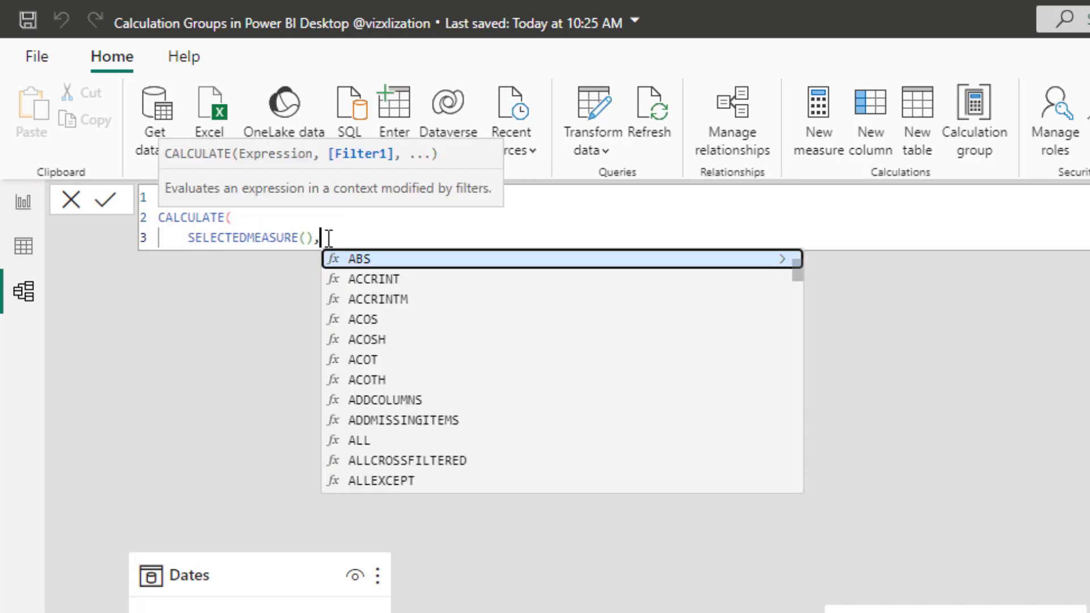
{"action": "key", "text": "shift+Return"}
{"action": "type", "text": "datea"}
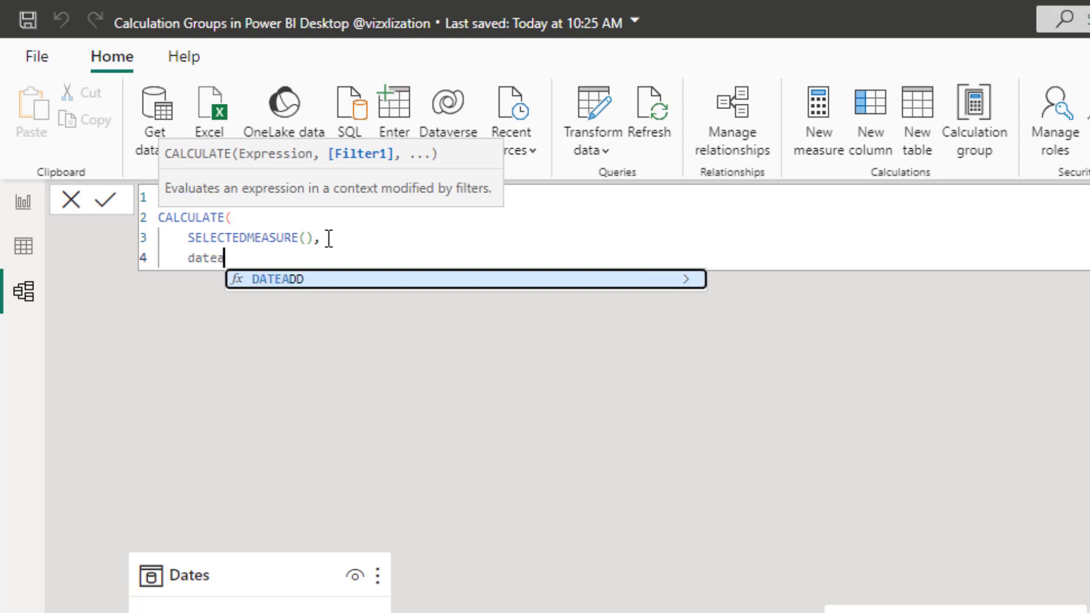
{"action": "key", "text": "Tab"}
{"action": "type", "text": "date"}
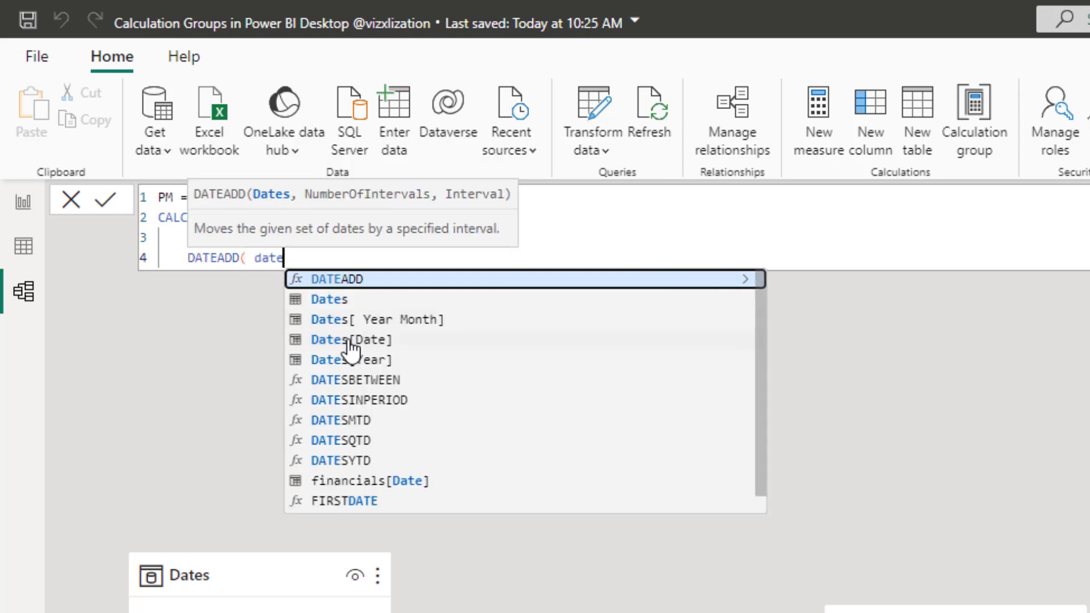
{"action": "left_click", "coordinate": [351, 340]}
{"action": "key", "text": "Escape"}
{"action": "type", "text": ", -1 , MONTH)"}
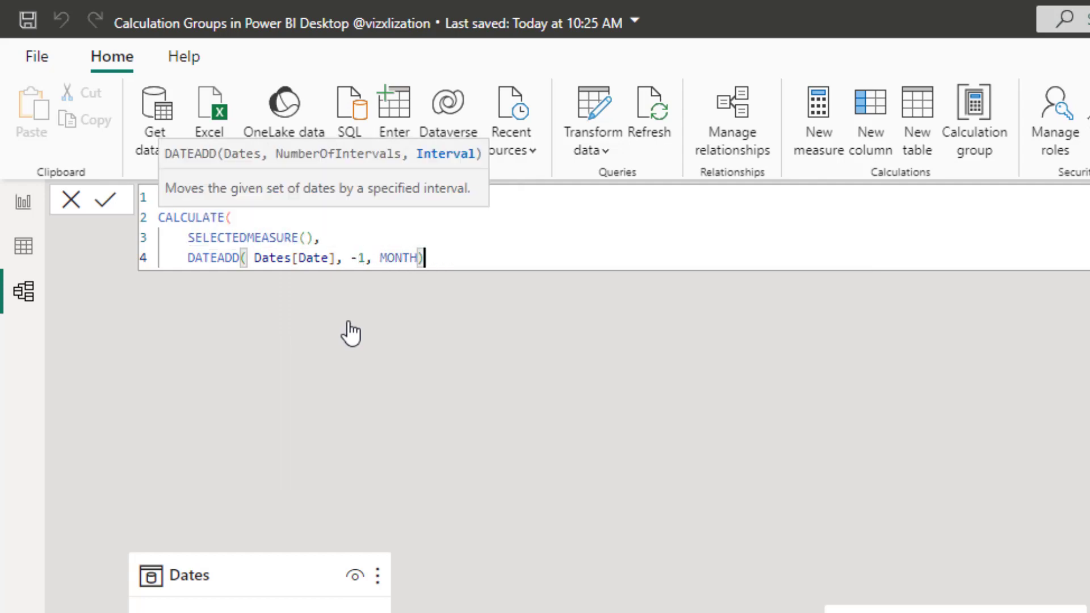
{"action": "key", "text": "shift+Return"}
{"action": "type", "text": ")"}
Copy the whole PM formula, commit it, and paste the copy over the default formula of a new calculation item.
{"action": "left_click_drag", "start_coordinate": [246, 281], "coordinate": [134, 182]}
{"action": "key", "text": "ctrl+c"}
{"action": "left_click", "coordinate": [108, 201]}
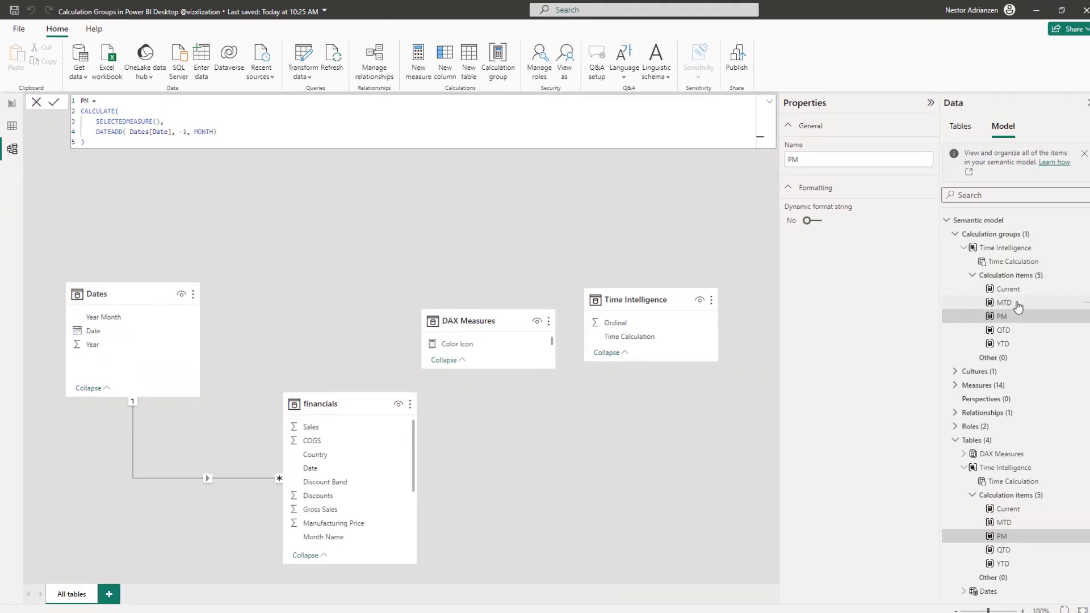
{"action": "right_click", "coordinate": [1008, 278]}
{"action": "key", "text": "Escape"}
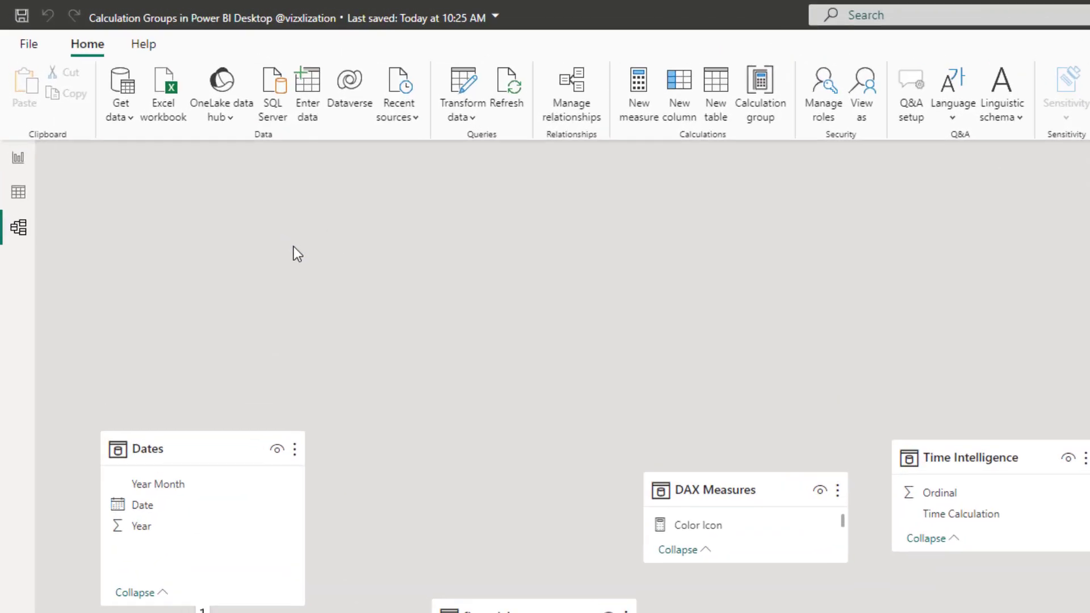
{"action": "key", "text": "ctrl+v"}
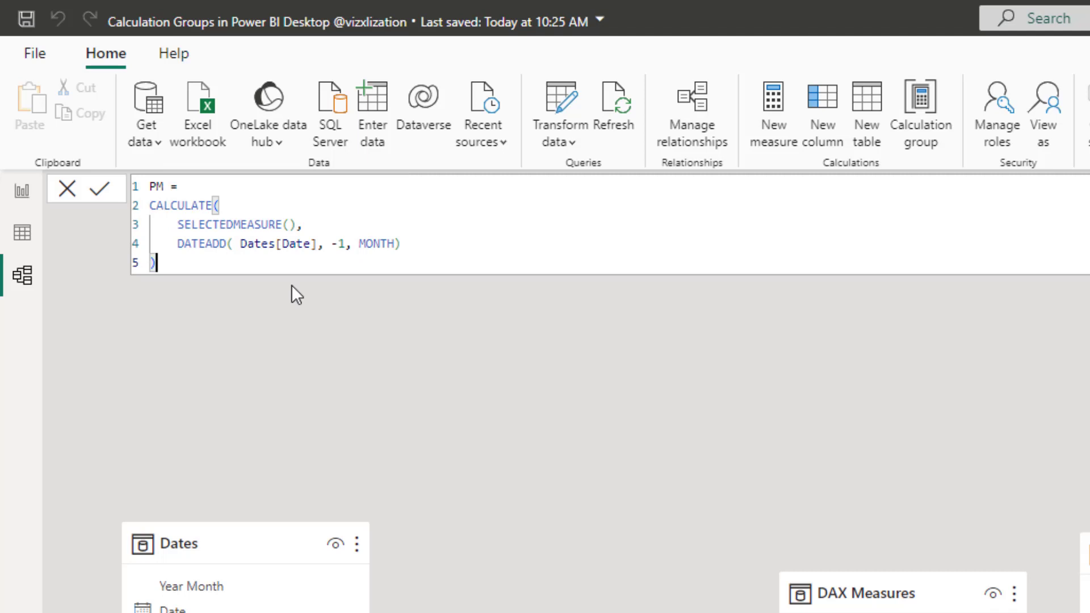
Rename the pasted item as PM QTD and add the filter 'Time Intelligence'[Time Calculation] = "MTD" on a line after DATEADD.
{"action": "left_click", "coordinate": [168, 186]}
{"action": "type", "text": "QTD"}
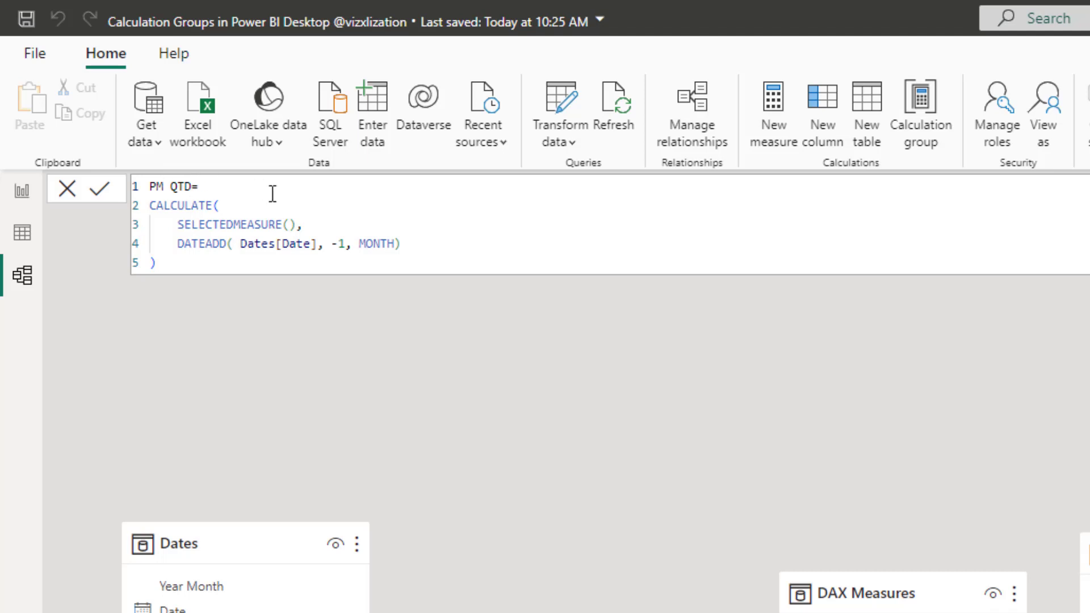
{"action": "left_click", "coordinate": [426, 245]}
{"action": "type", "text": ","}
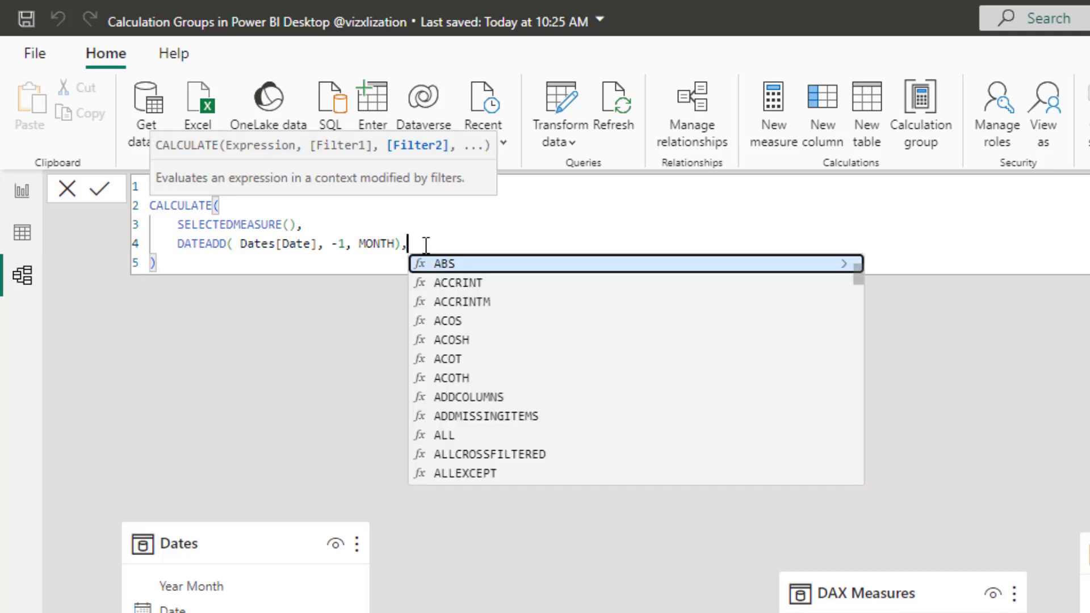
{"action": "key", "text": "shift+Return"}
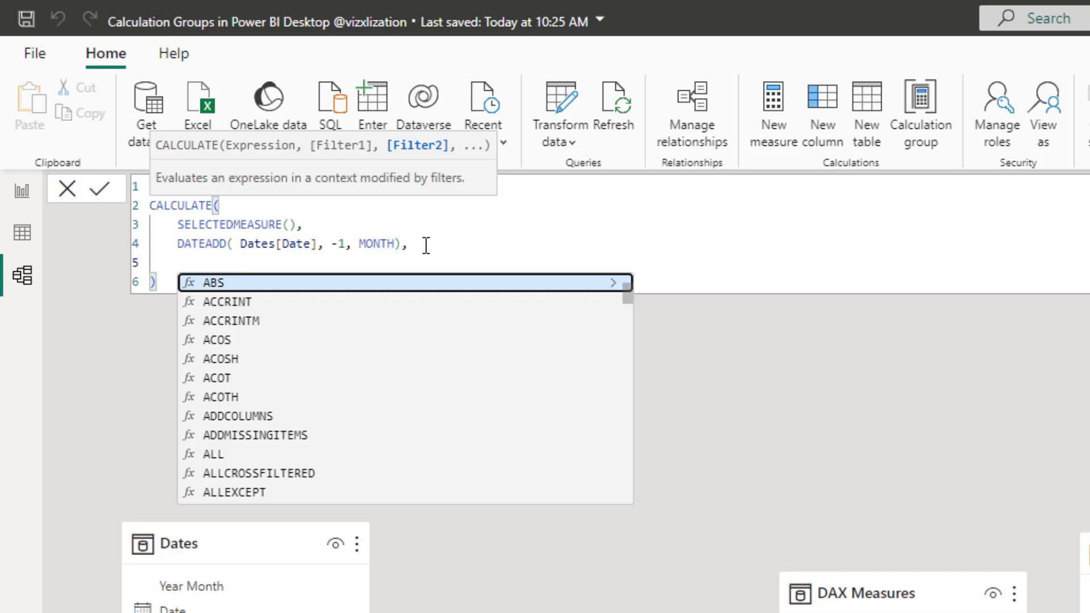
{"action": "type", "text": "time"}
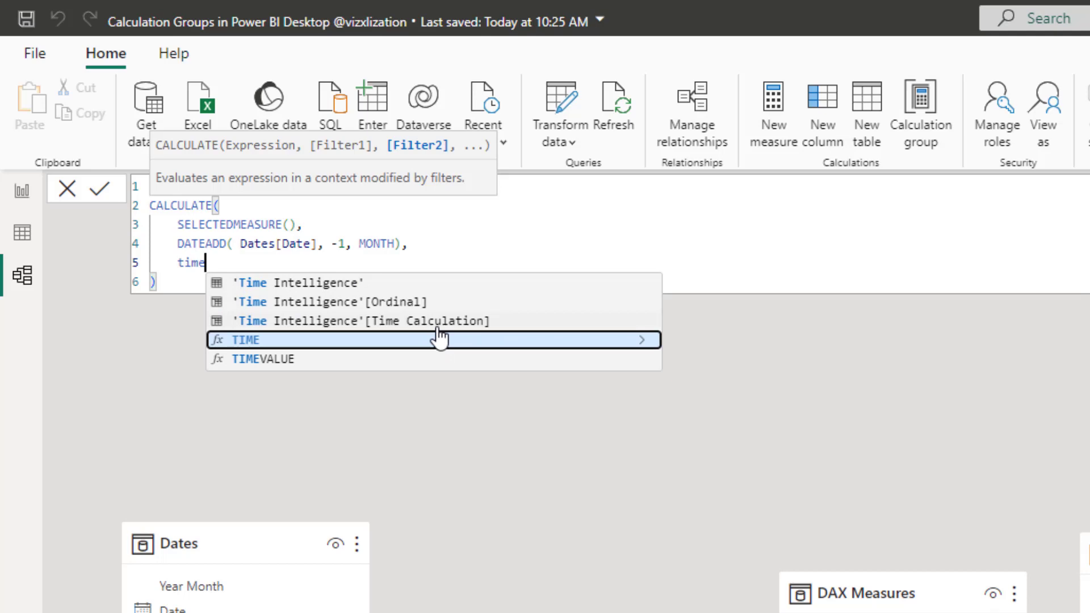
{"action": "left_click", "coordinate": [454, 319]}
{"action": "type", "text": "="}
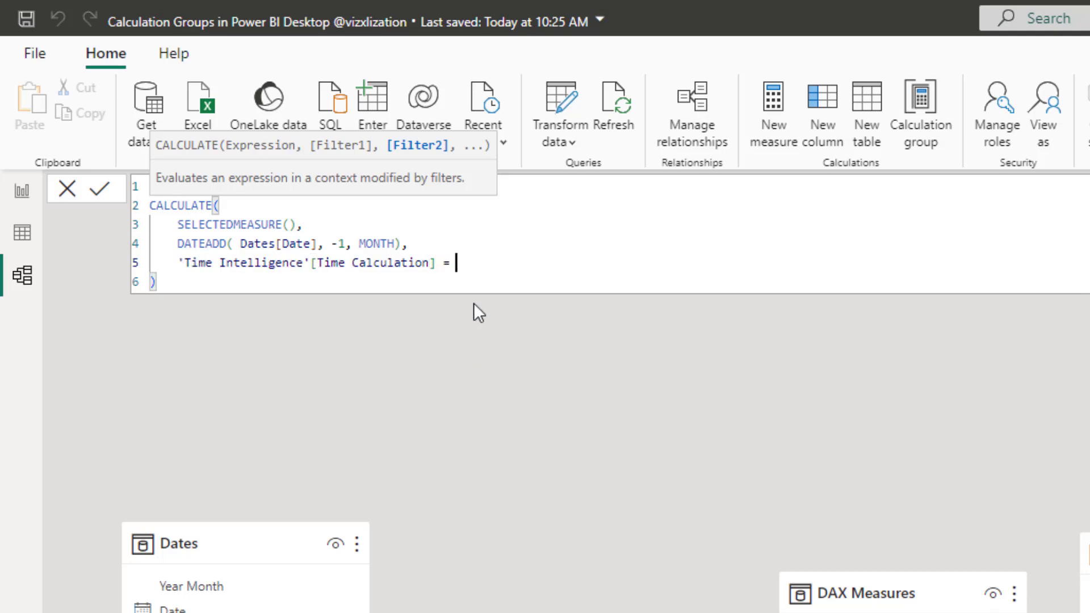
{"action": "type", "text": " \"MTD\""}
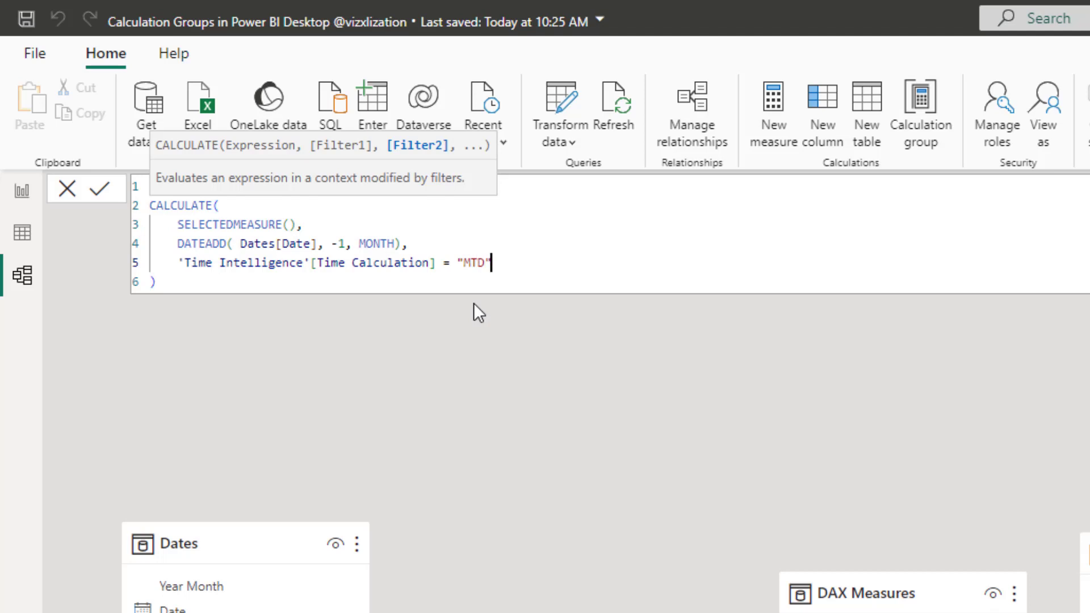
Keep only a single closing parenthesis at the end of the PM QTD formula and commit it.
{"action": "type", "text": ")"}
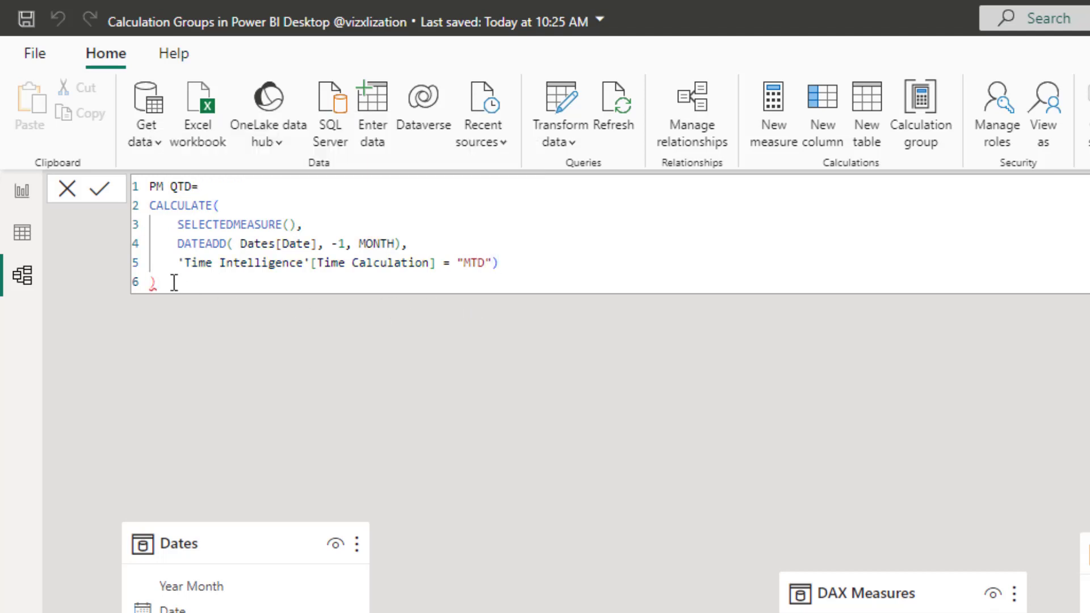
{"action": "left_click", "coordinate": [535, 262]}
{"action": "key", "text": "BackSpace"}
{"action": "left_click", "coordinate": [267, 284]}
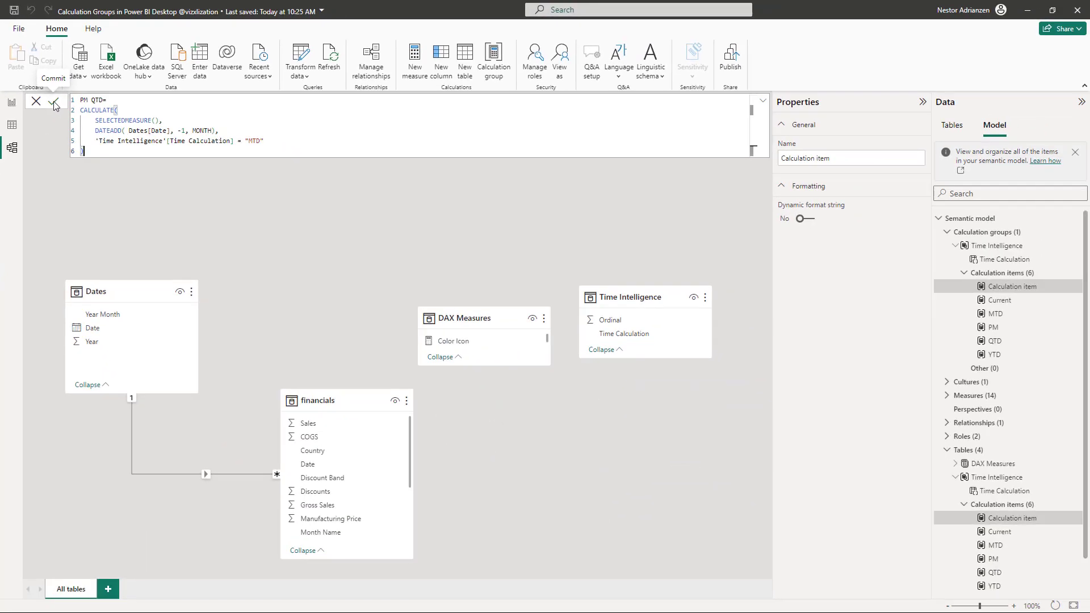
{"action": "left_click", "coordinate": [54, 105]}
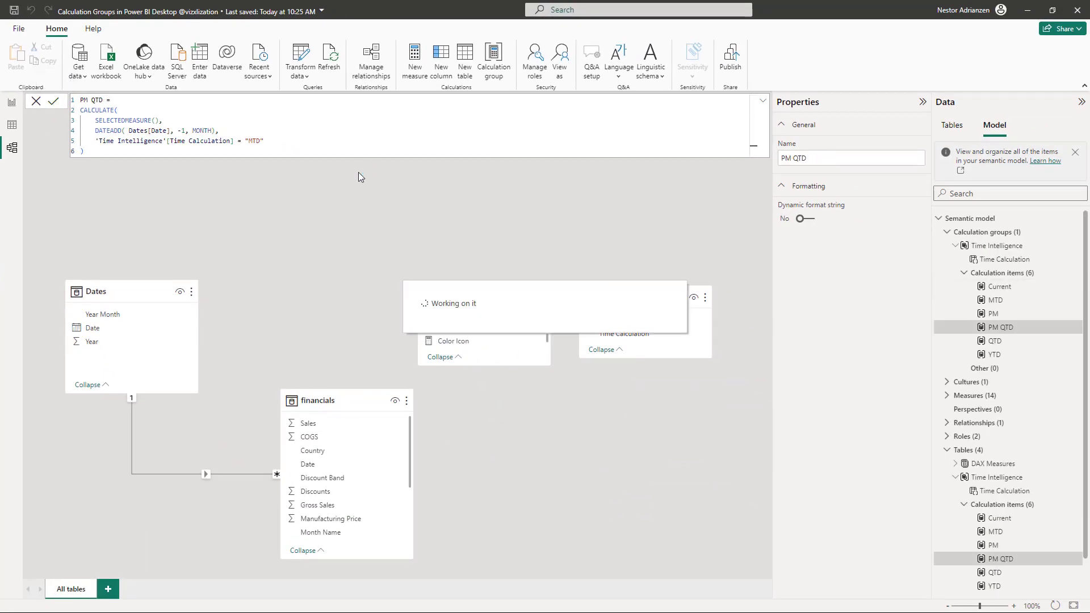
Copy the whole PM QTD formula and paste it over the default formula of a new calculation item.
{"action": "left_click_drag", "start_coordinate": [117, 151], "coordinate": [78, 93]}
{"action": "key", "text": "ctrl+c"}
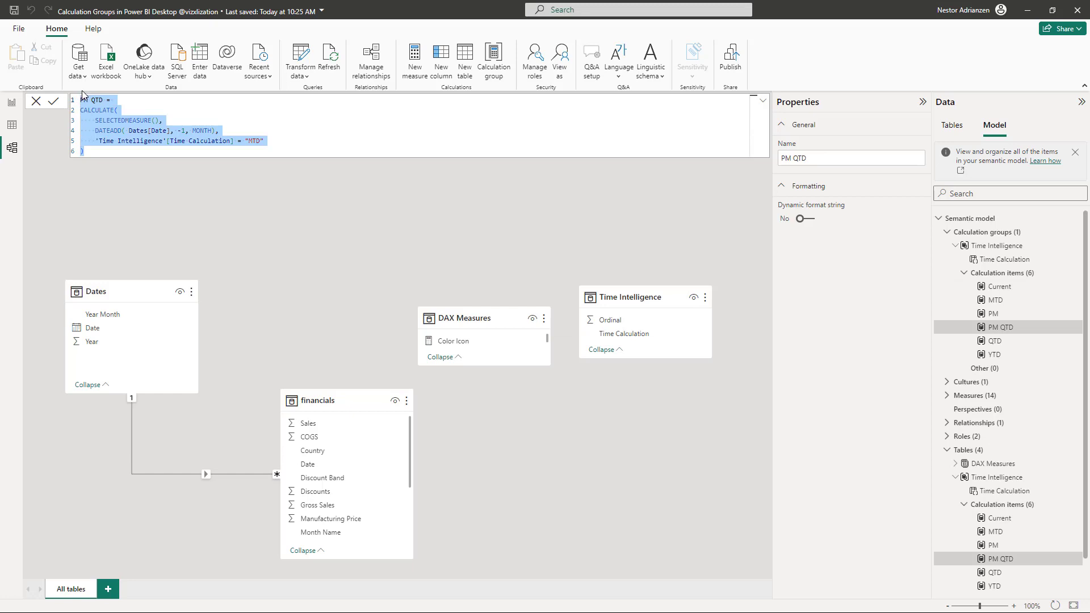
{"action": "right_click", "coordinate": [977, 273]}
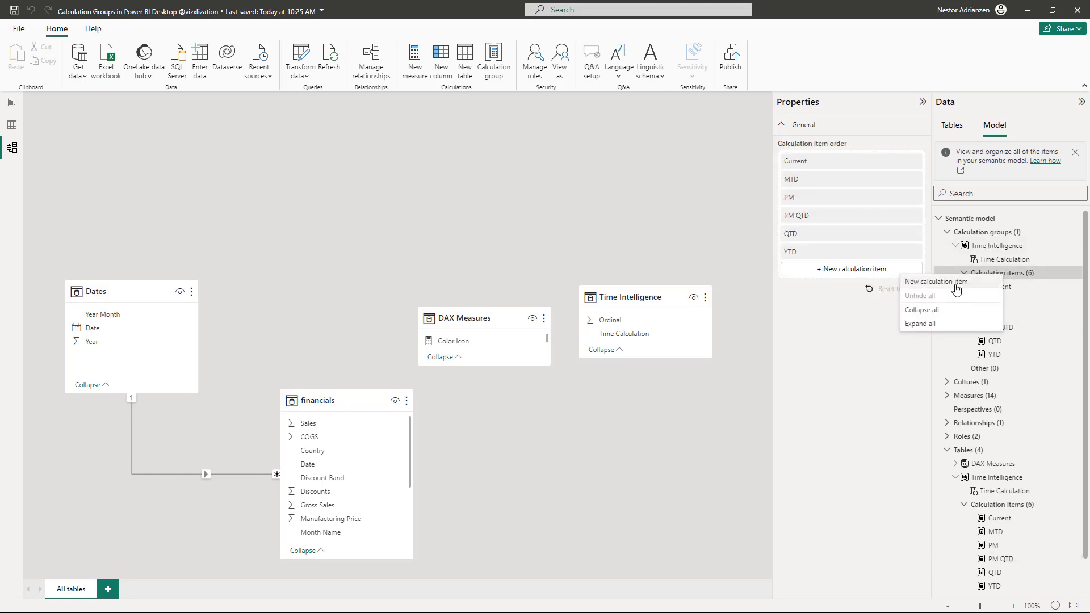
{"action": "key", "text": "Escape"}
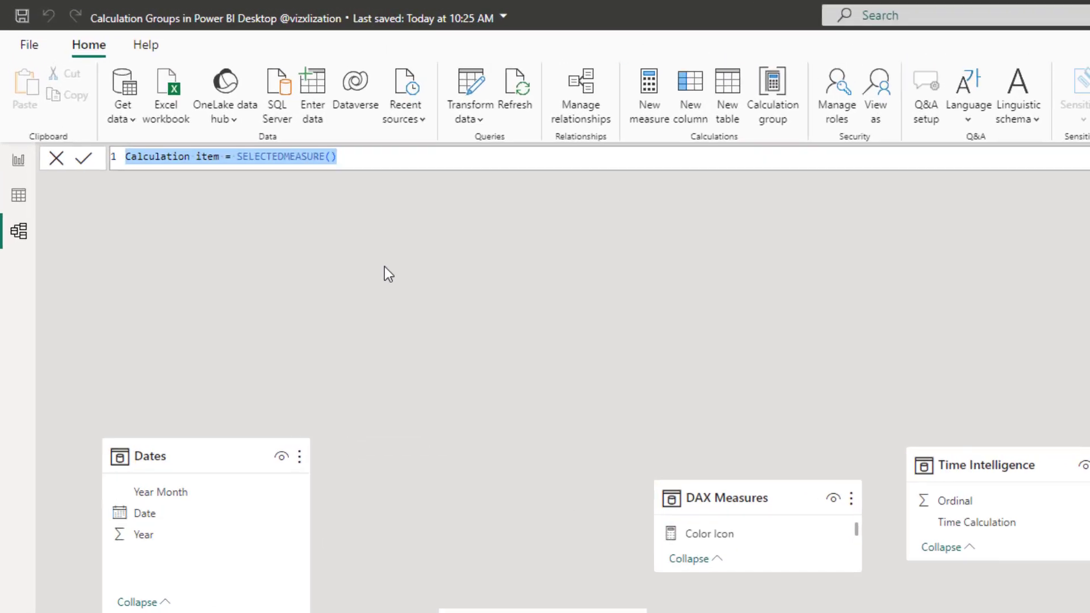
{"action": "key", "text": "ctrl+v"}
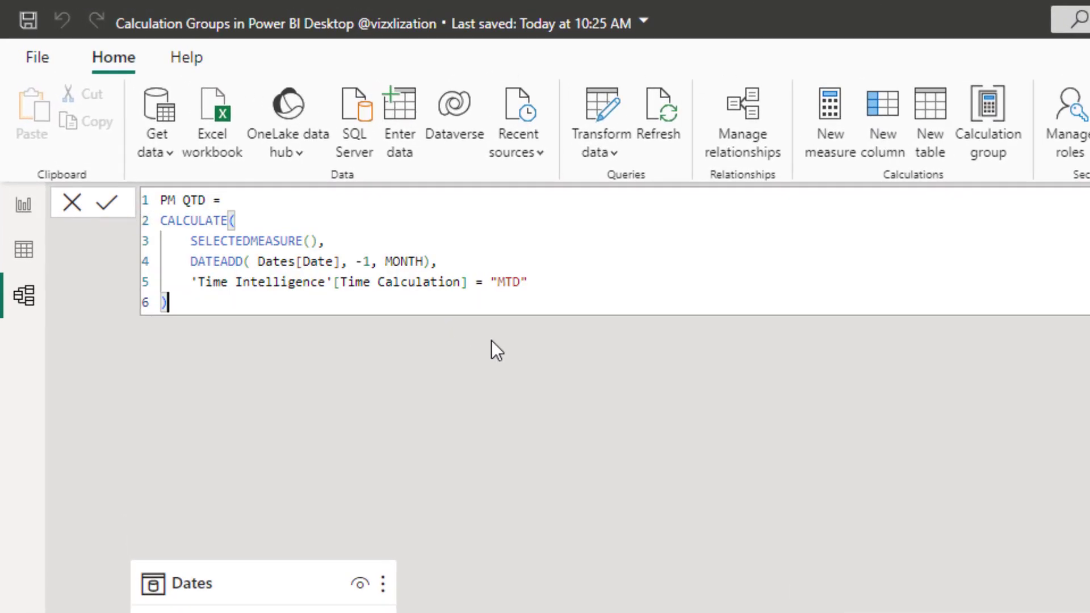
Rename the pasted item as PM YTD, set its Time Calculation filter to "YTD", and commit the formula.
{"action": "left_click", "coordinate": [192, 202]}
{"action": "key", "text": "BackSpace"}
{"action": "type", "text": "Y"}
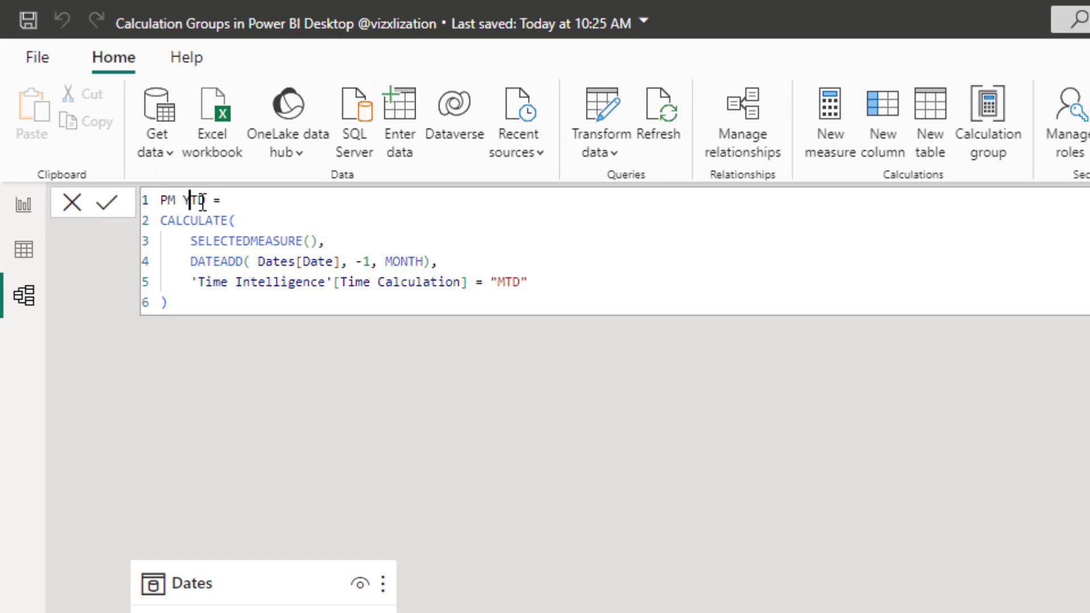
{"action": "double_click", "coordinate": [505, 281]}
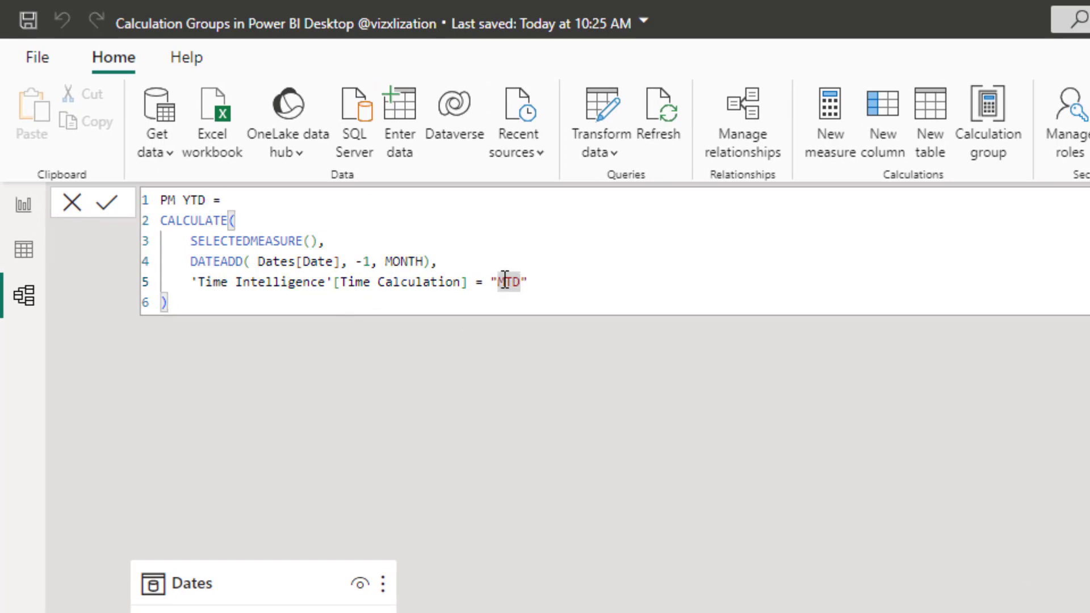
{"action": "key", "text": "BackSpace"}
{"action": "type", "text": "YTD"}
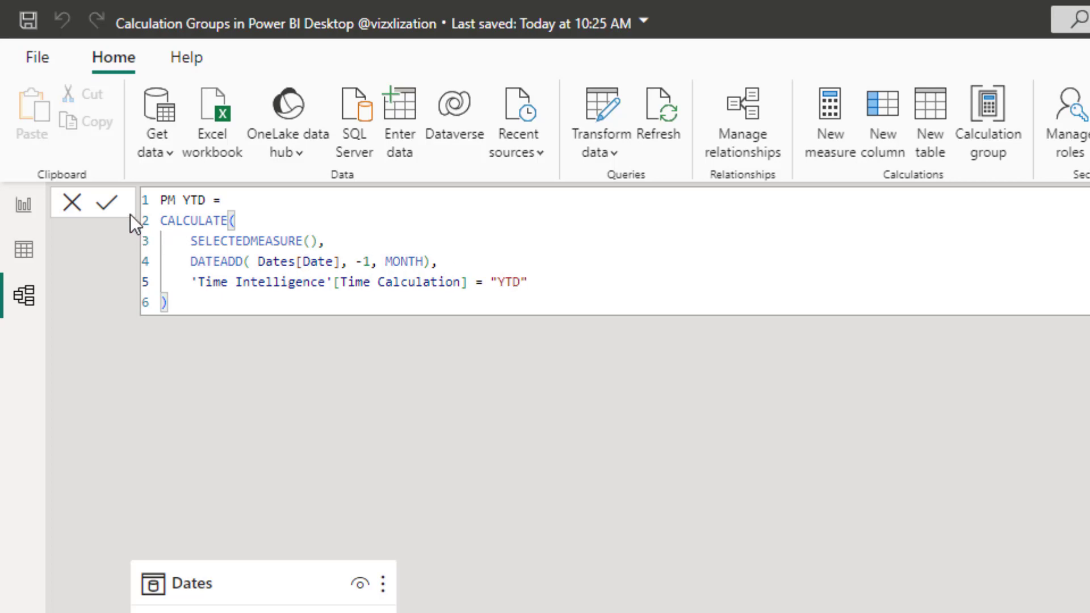
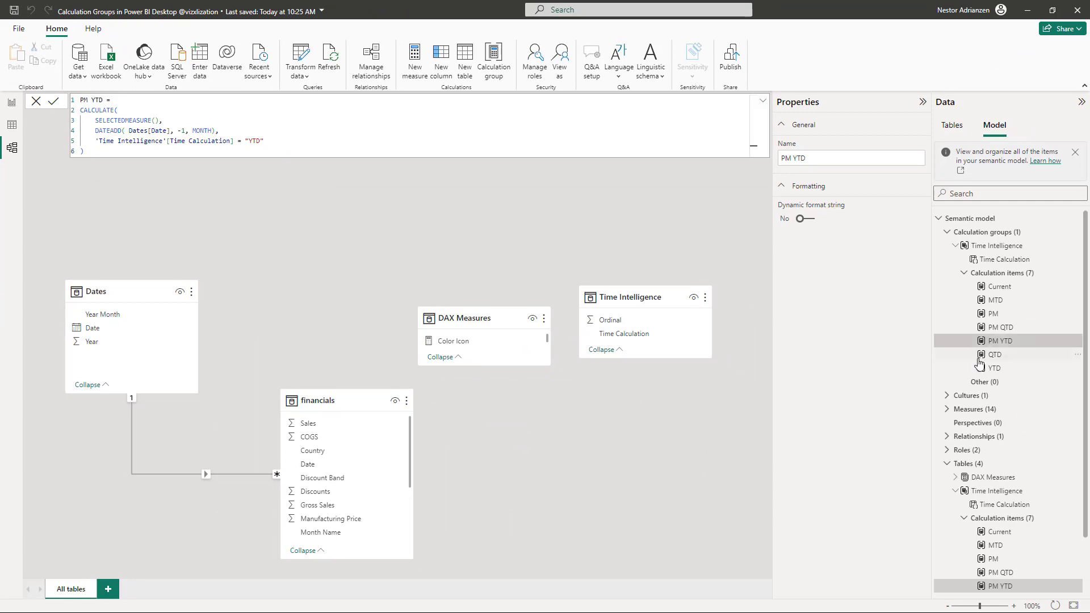
Copy the whole PM YTD formula and paste it over the default formula of another new calculation item.
{"action": "left_click", "coordinate": [106, 149]}
{"action": "left_click_drag", "start_coordinate": [105, 150], "coordinate": [68, 97]}
{"action": "key", "text": "ctrl+c"}
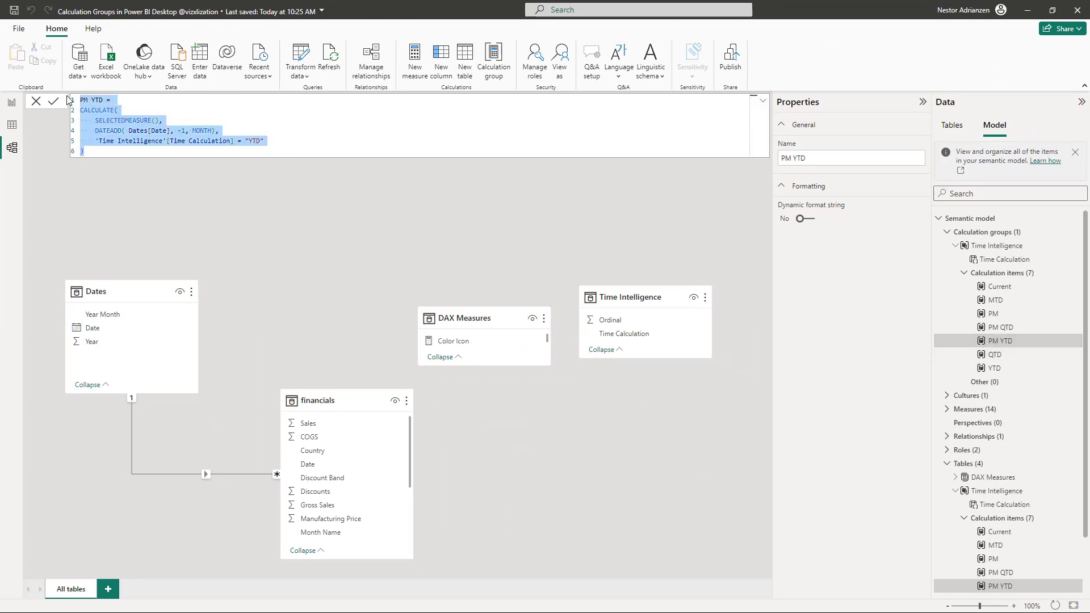
{"action": "left_click", "coordinate": [1015, 277]}
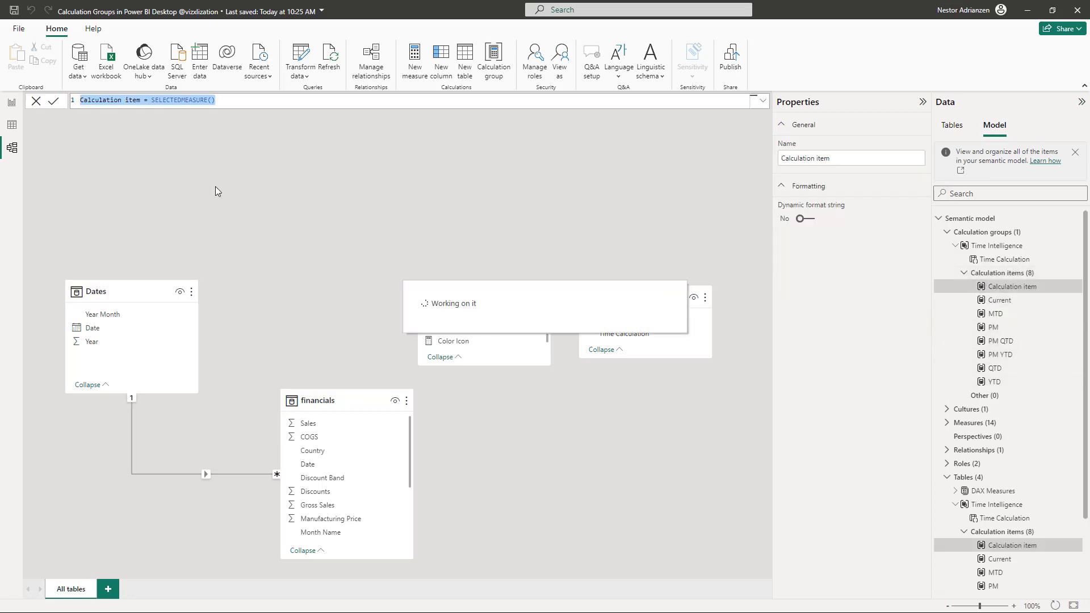
{"action": "key", "text": "ctrl+v"}
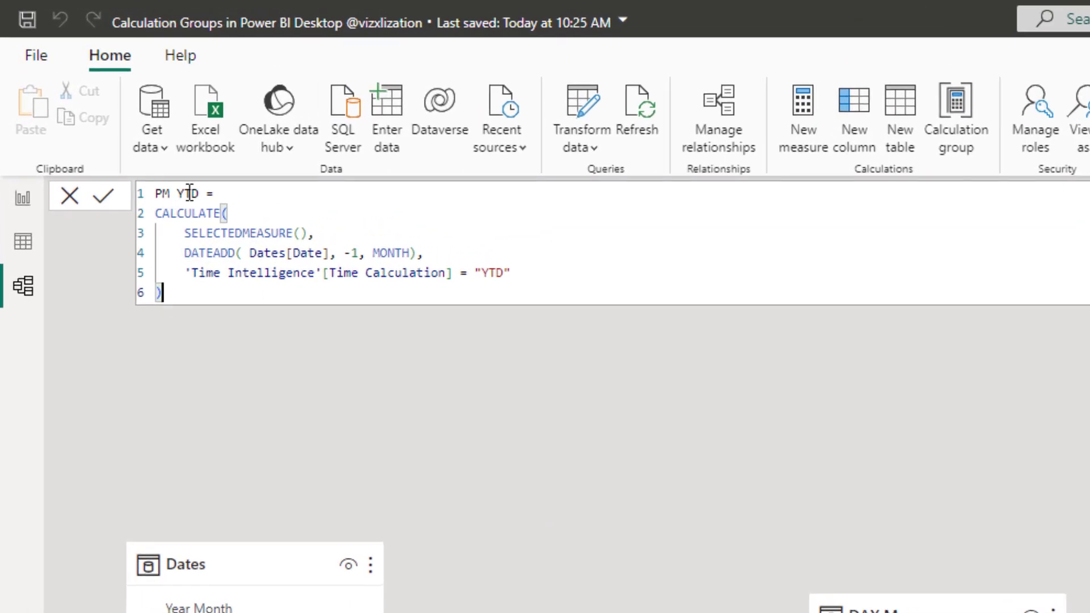
Rename the pasted item as PM MTD, set its Time Calculation filter to "MTD", and commit the formula.
{"action": "double_click", "coordinate": [180, 189]}
{"action": "key", "text": "Left"}
{"action": "key", "text": "Delete"}
{"action": "type", "text": "M"}
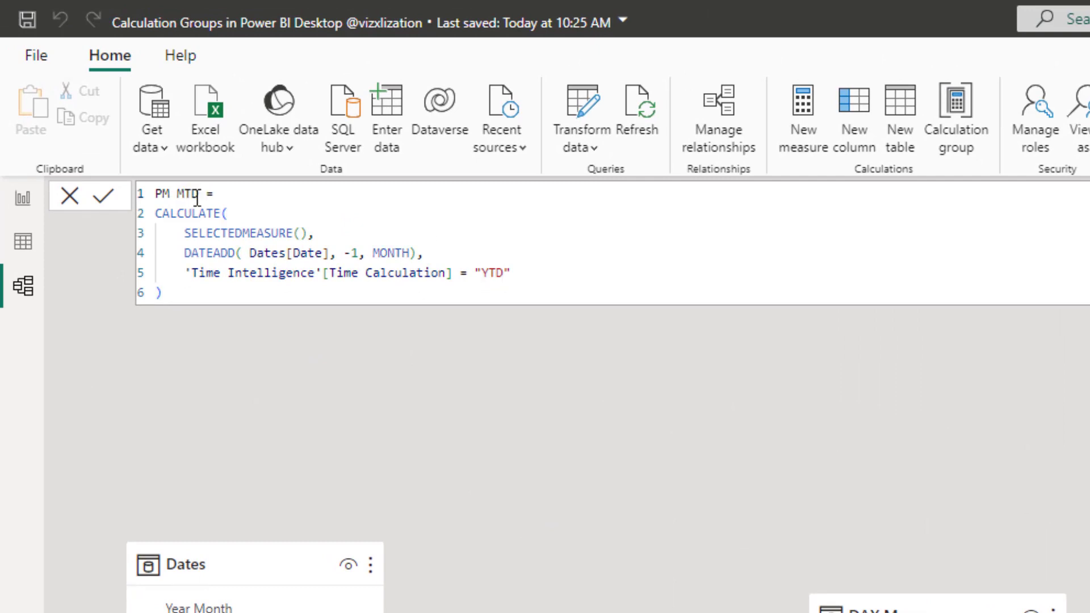
{"action": "left_click", "coordinate": [489, 273]}
{"action": "key", "text": "BackSpace"}
{"action": "type", "text": "M"}
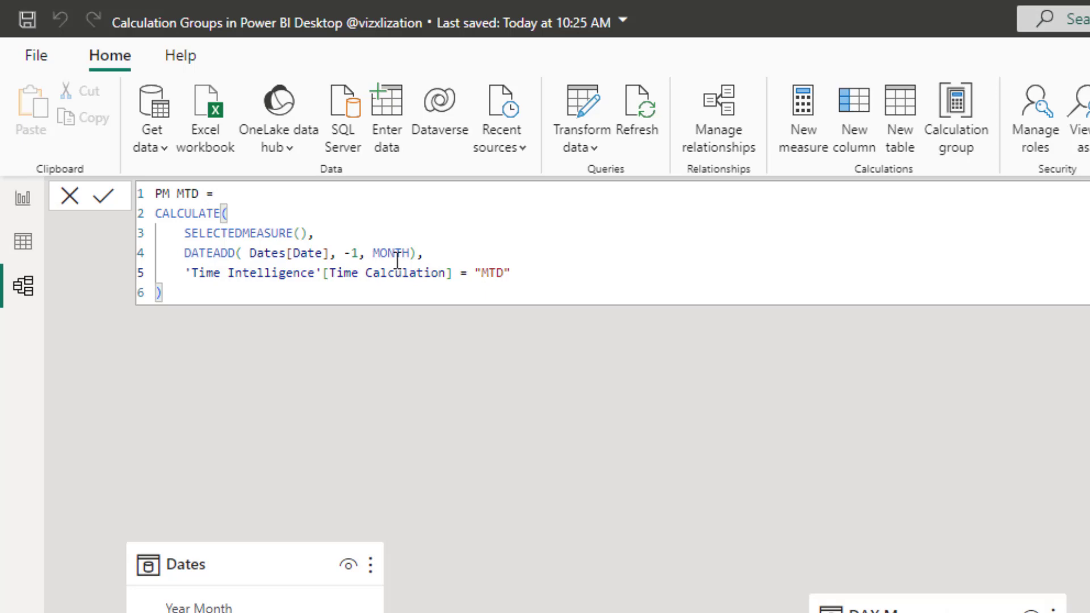
{"action": "left_click", "coordinate": [109, 197]}
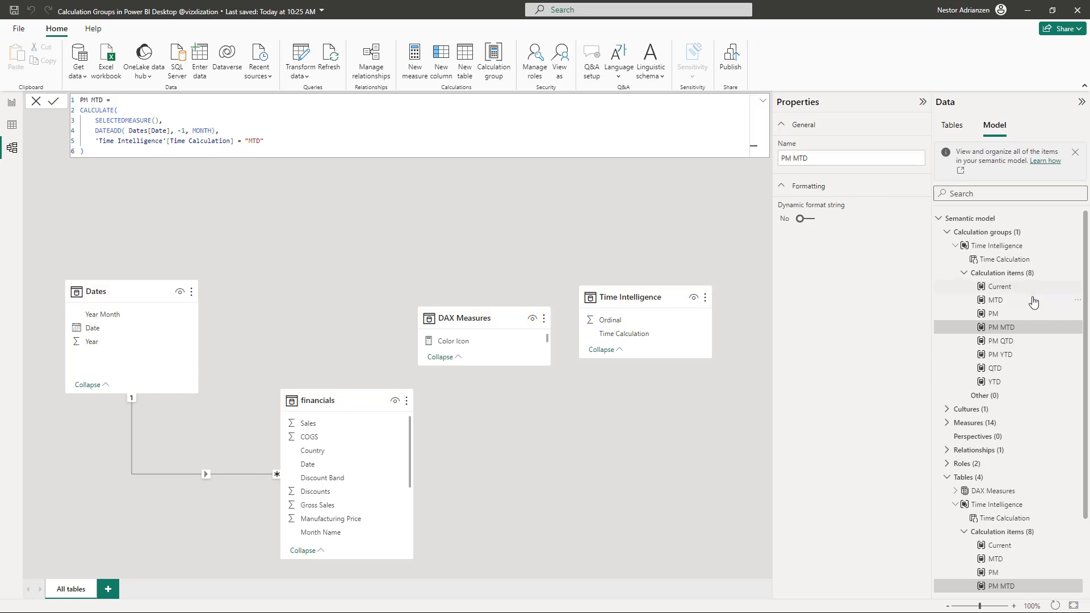
Create a new calculation item named MoM and move its SELECTEDMEASURE() expression onto a second line.
{"action": "right_click", "coordinate": [1006, 274]}
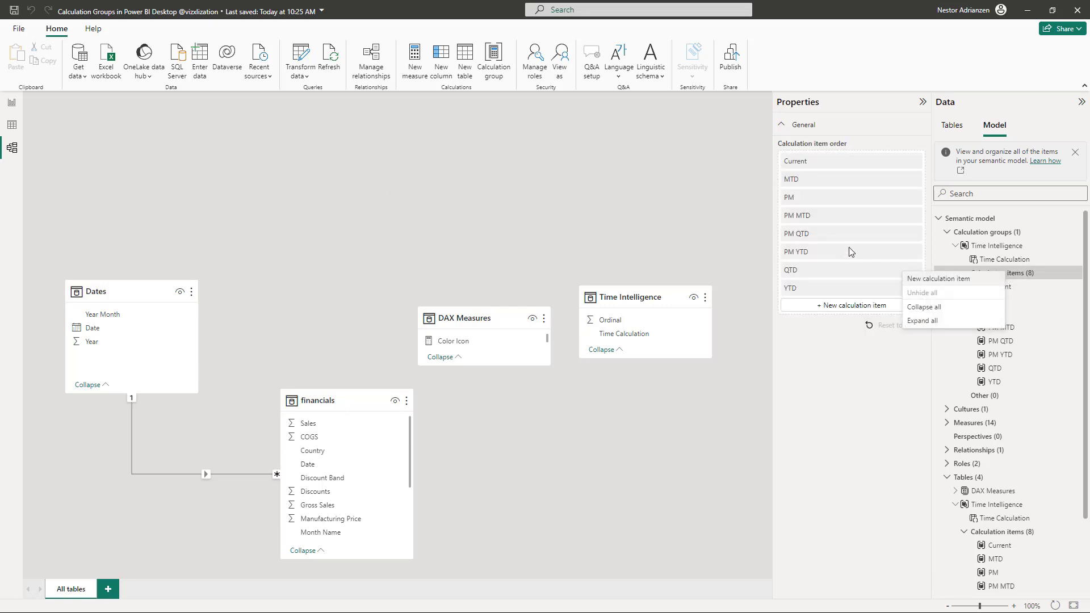
{"action": "key", "text": "Escape"}
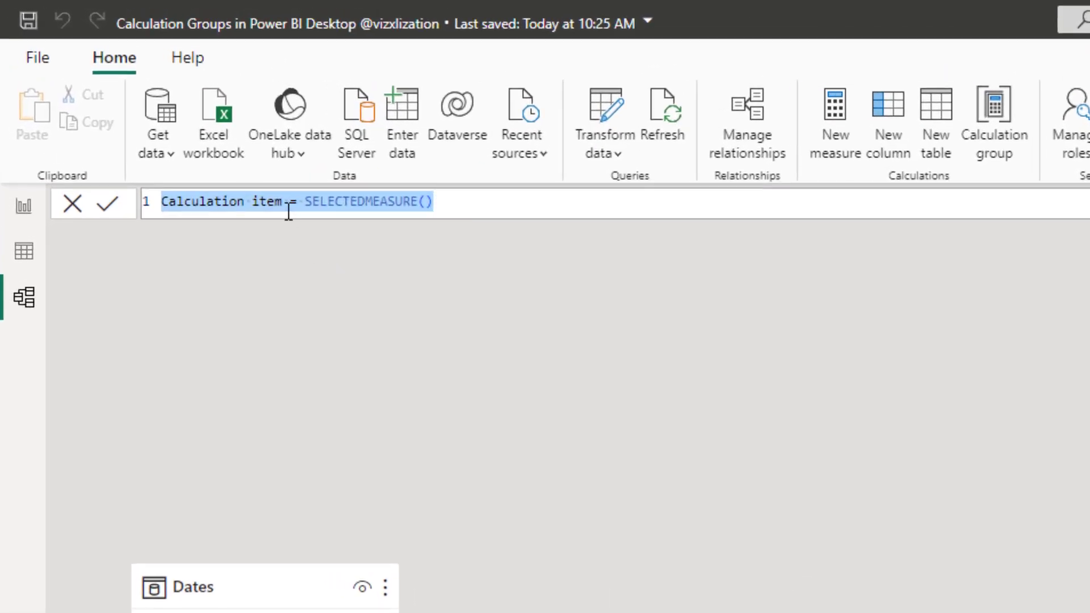
{"action": "left_click_drag", "start_coordinate": [288, 202], "coordinate": [56, 187]}
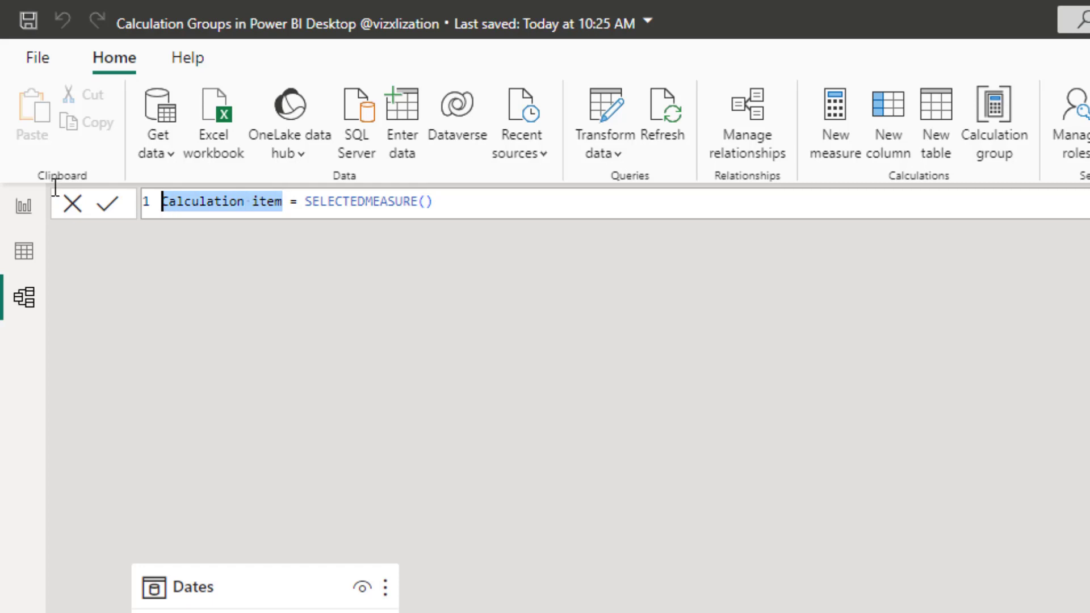
{"action": "type", "text": "MoM"}
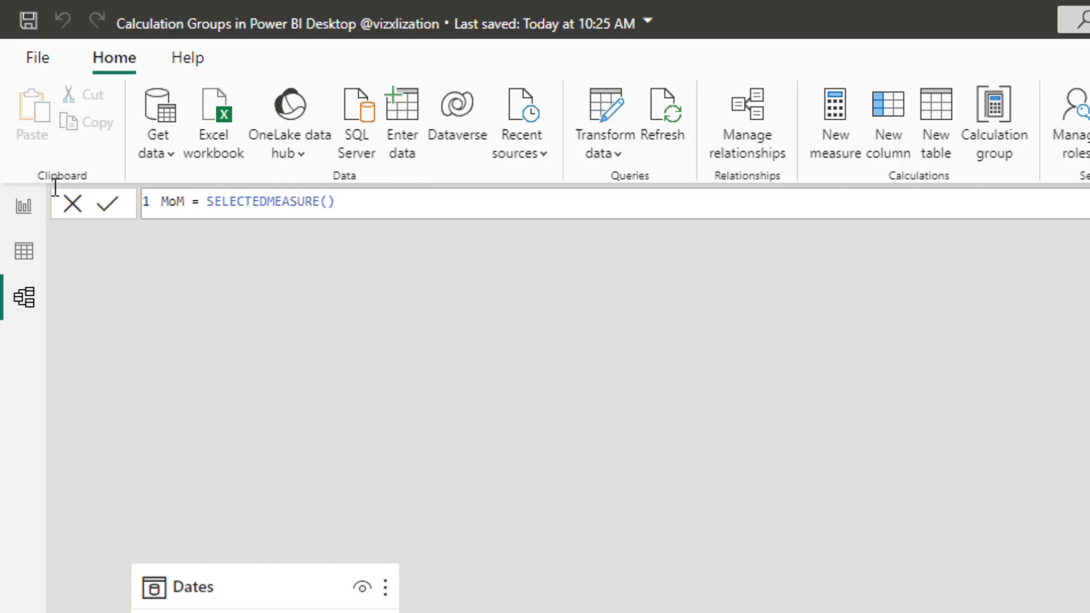
{"action": "left_click", "coordinate": [208, 203]}
{"action": "key", "text": "shift+Return"}
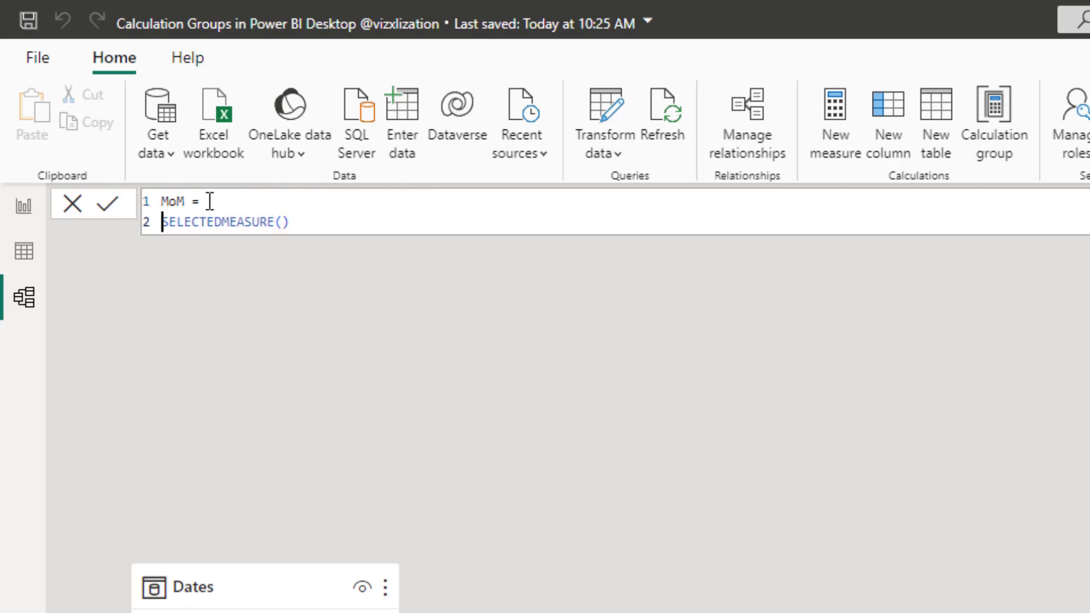
Assign the SELECTEDMEASURE() expression in the MoM formula to a variable named current_selection, all in lowercase.
{"action": "type", "text": "VAR"}
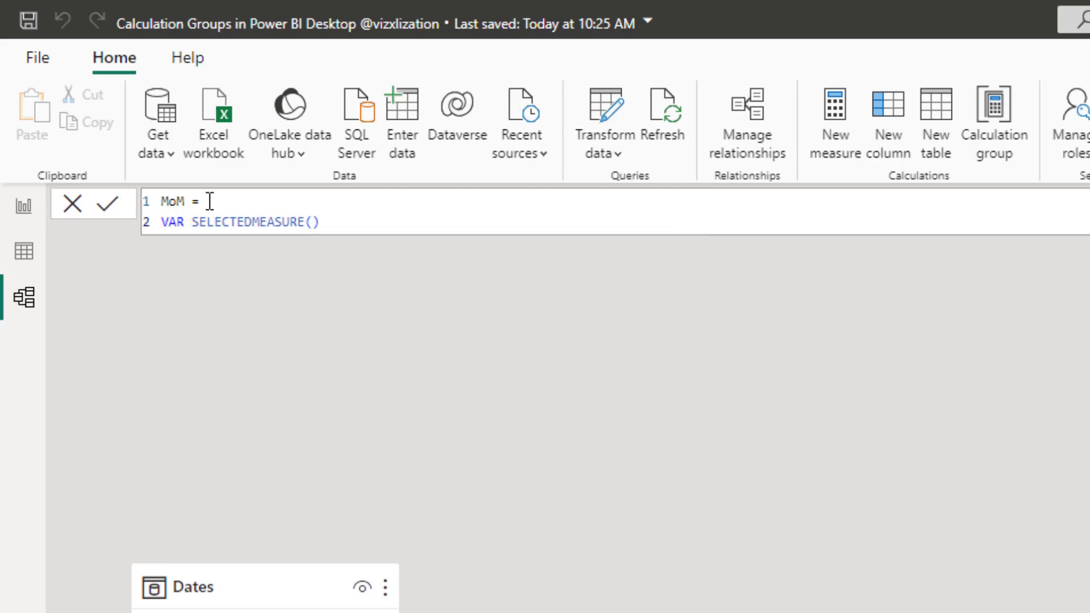
{"action": "type", "text": "Current_selection ="}
{"action": "left_click_drag", "start_coordinate": [319, 221], "coordinate": [192, 222]}
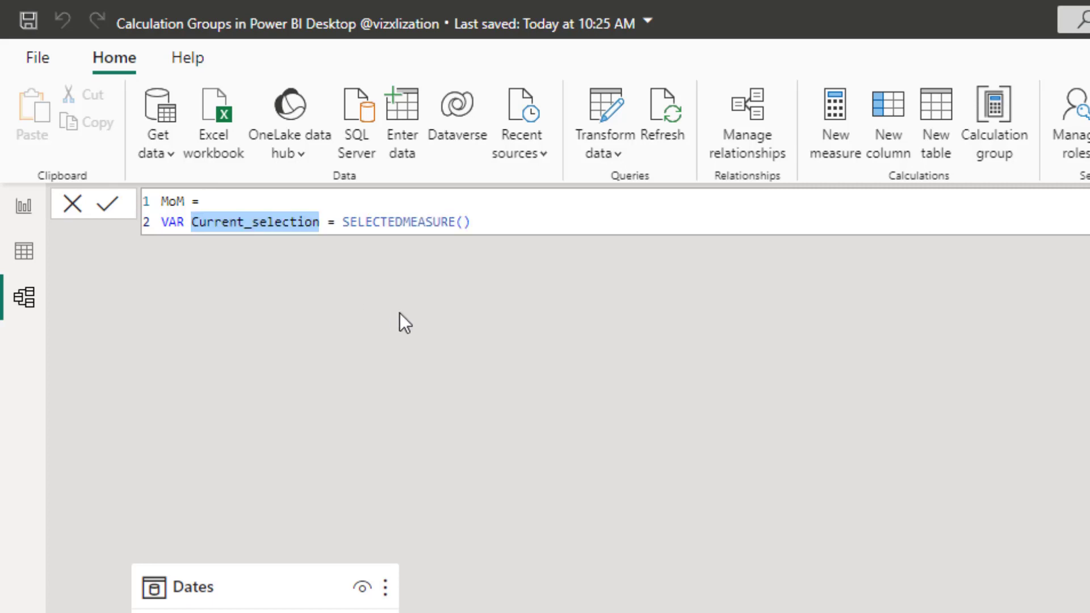
{"action": "type", "text": "current_selection"}
{"action": "left_click", "coordinate": [548, 222]}
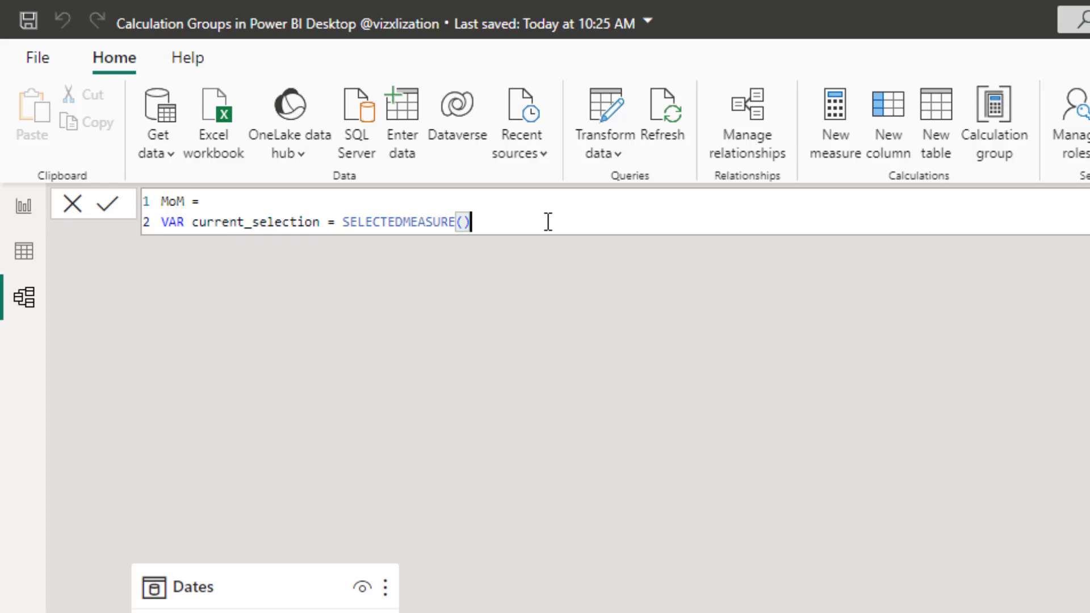
Declare a second variable named previous_month on a new line, with its expression starting on the line below.
{"action": "key", "text": "shift+Return"}
{"action": "type", "text": "VAR "}
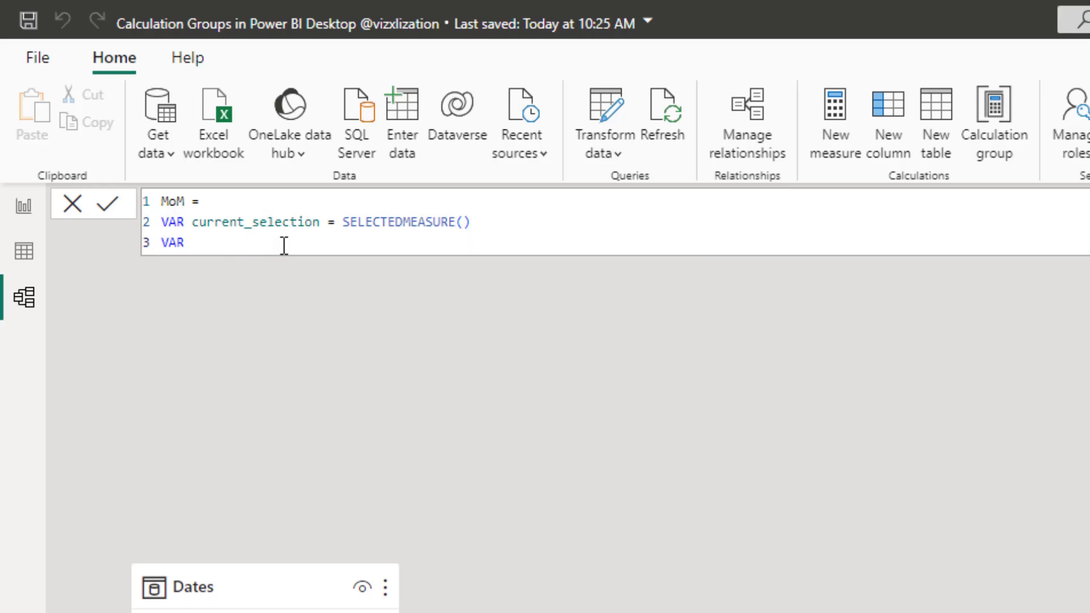
{"action": "type", "text": "prem"}
{"action": "key", "text": "BackSpace"}
{"action": "type", "text": "vious_month ="}
{"action": "key", "text": "shift+Return"}
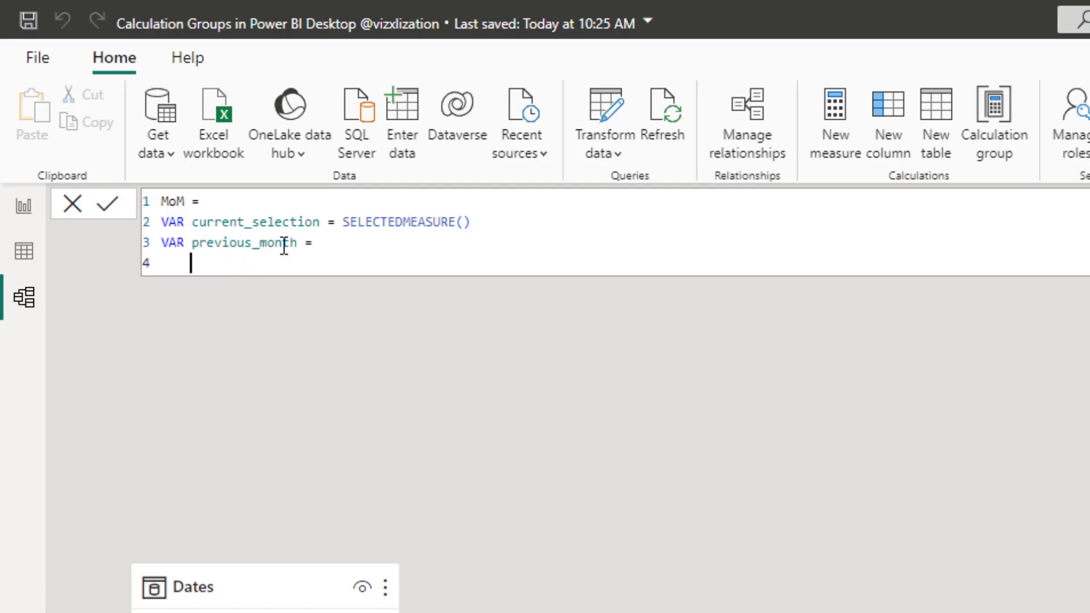
Define previous_month as CALCULATE of SELECTEDMEASURE() with the filter DATEADD( Dates[Date], -1, MONTH), each argument on its own line.
{"action": "type", "text": "cal"}
{"action": "key", "text": "Tab"}
{"action": "key", "text": "shift+Return"}
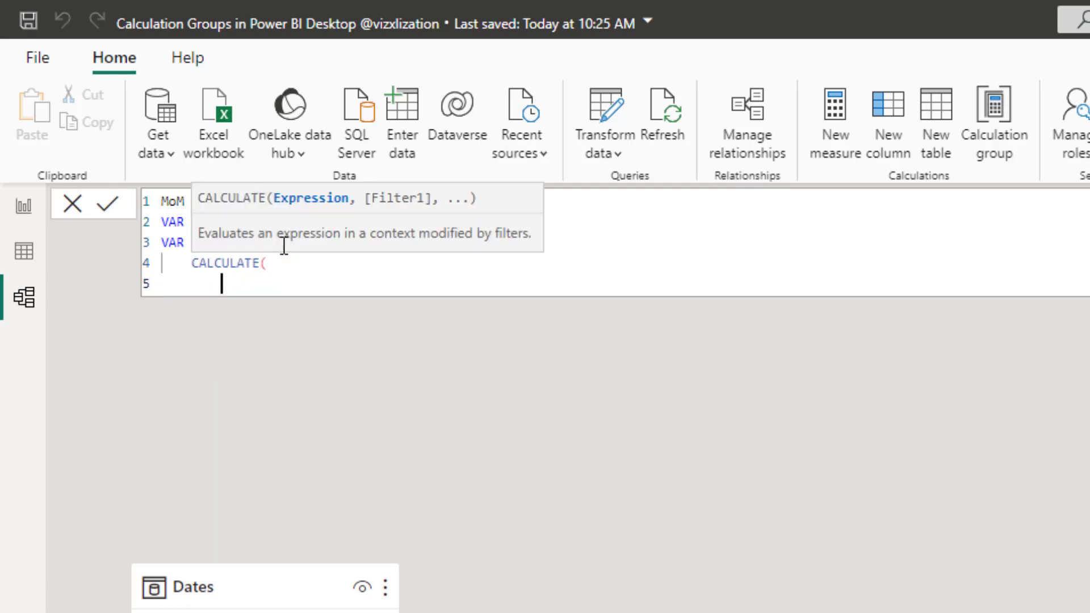
{"action": "type", "text": "sele"}
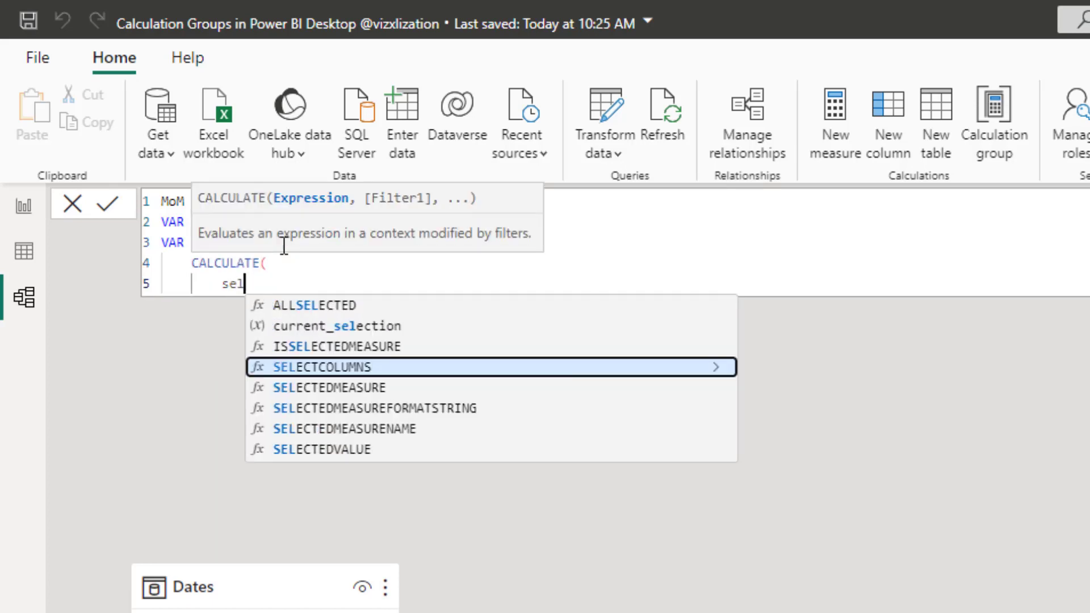
{"action": "left_click", "coordinate": [341, 388]}
{"action": "type", "text": ", DATEADD( Dates[Date], -1, MONTH)"}
{"action": "type", "text": ")"}
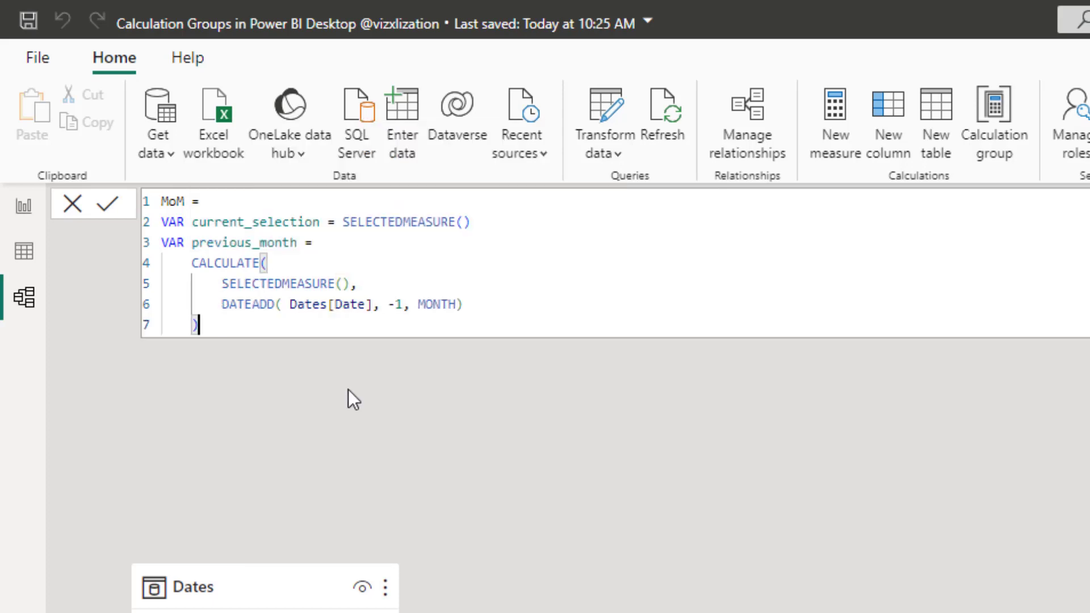
Declare a third variable named growth on a new line and begin its expression with the DIVIDE function.
{"action": "key", "text": "Return"}
{"action": "type", "text": "VAR "}
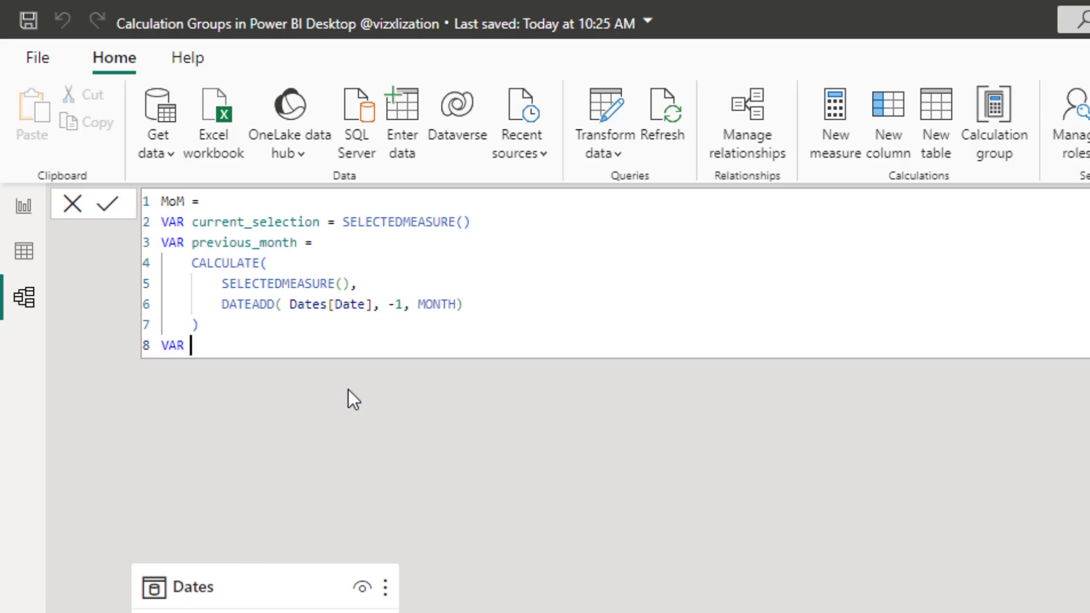
{"action": "type", "text": "growth = divi"}
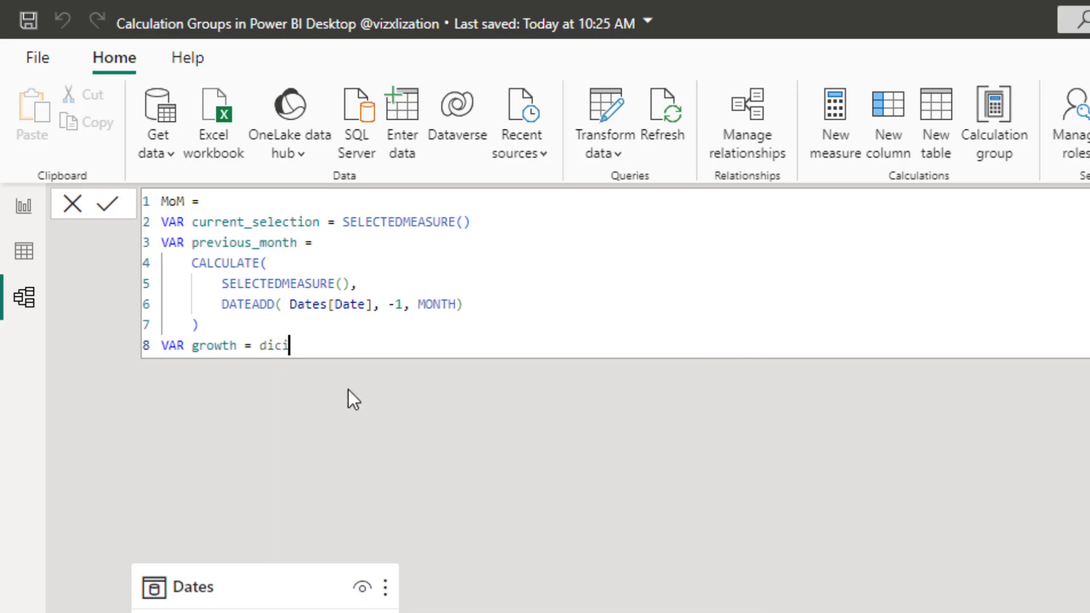
{"action": "key", "text": "BackSpace"}
{"action": "key", "text": "BackSpace"}
{"action": "type", "text": "vi"}
{"action": "key", "text": "Tab"}
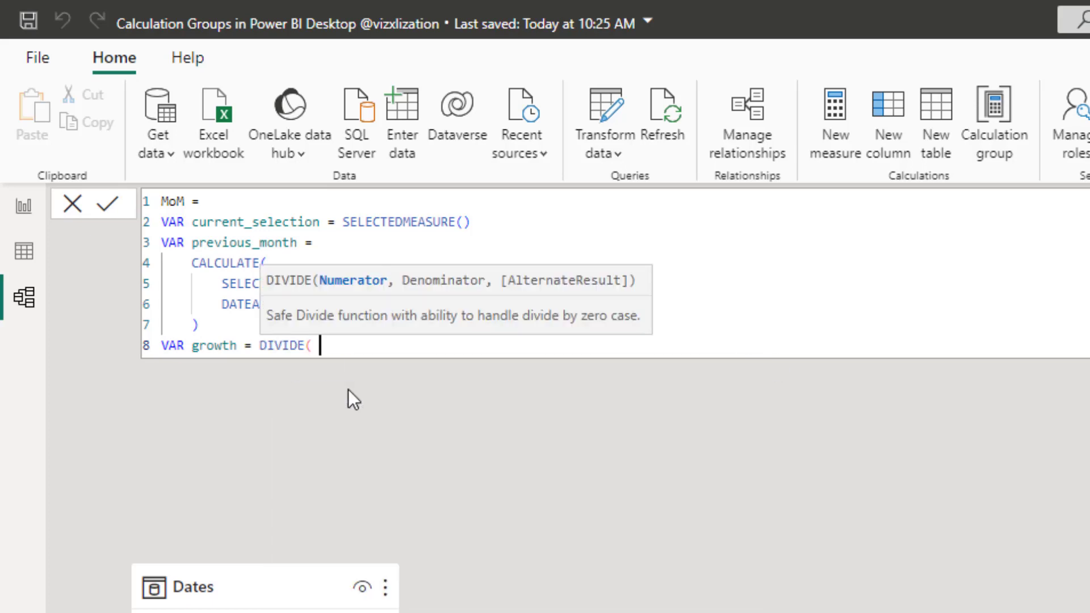
Complete the growth variable's DIVIDE with current_selection - previous_month as the numerator and previous_month as the denominator.
{"action": "type", "text": "cur"}
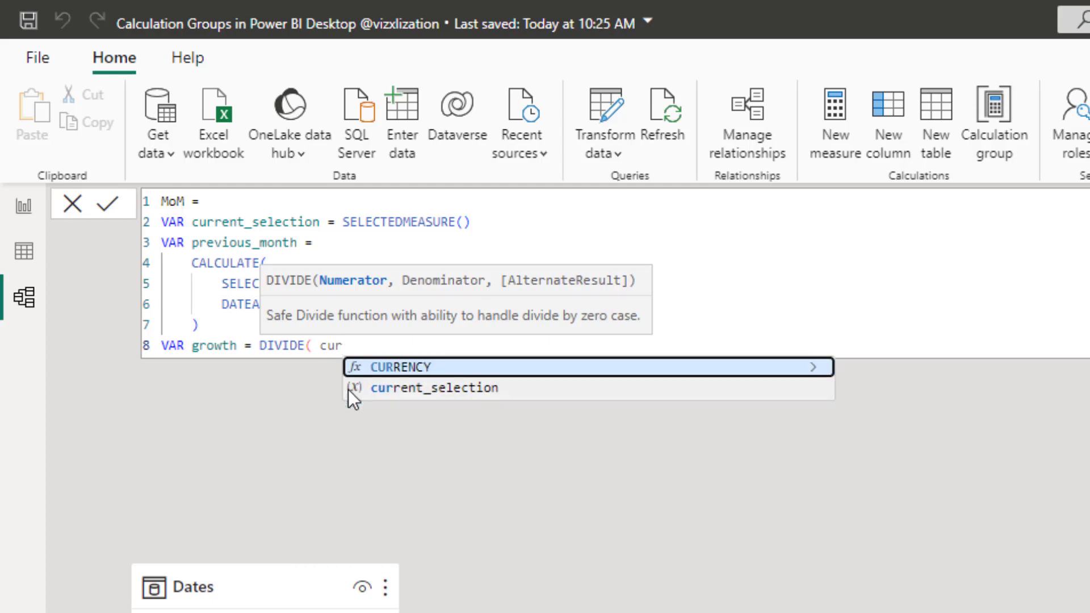
{"action": "key", "text": "Down"}
{"action": "key", "text": "Tab"}
{"action": "type", "text": "- p"}
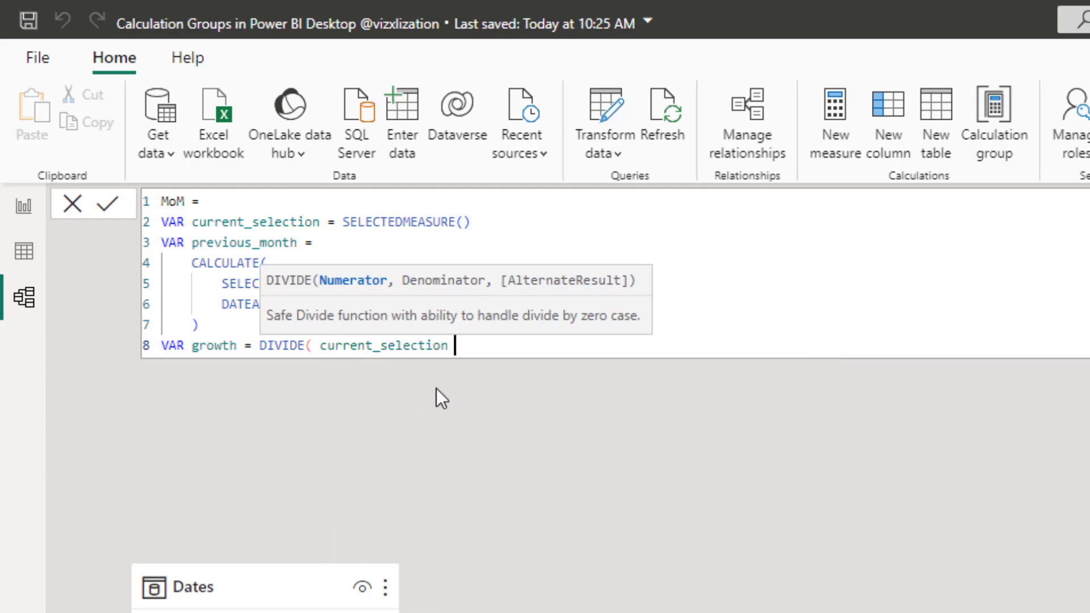
{"action": "type", "text": "re"}
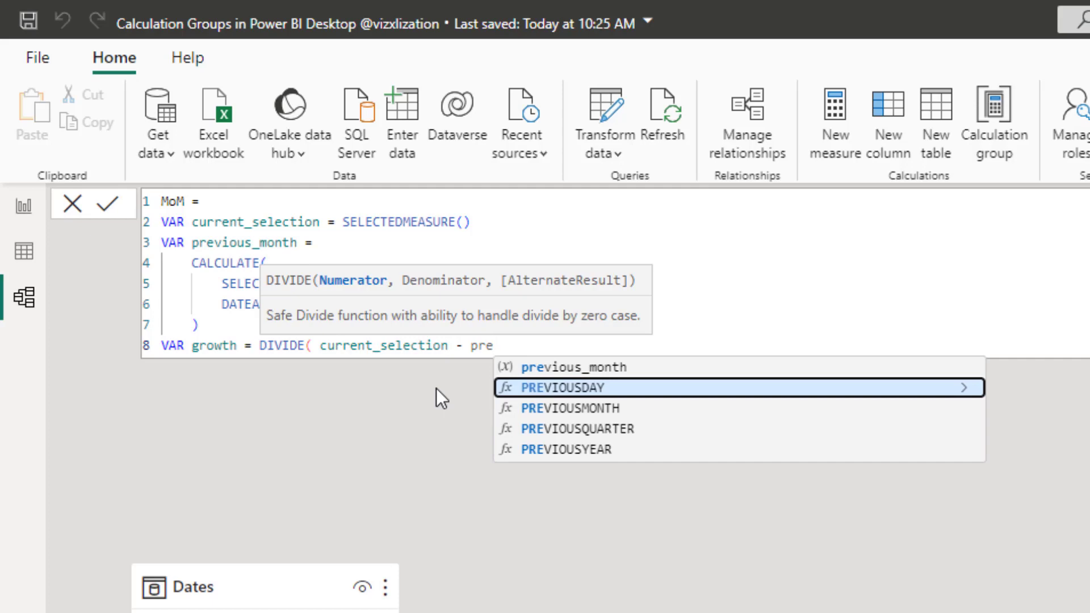
{"action": "left_click", "coordinate": [620, 366]}
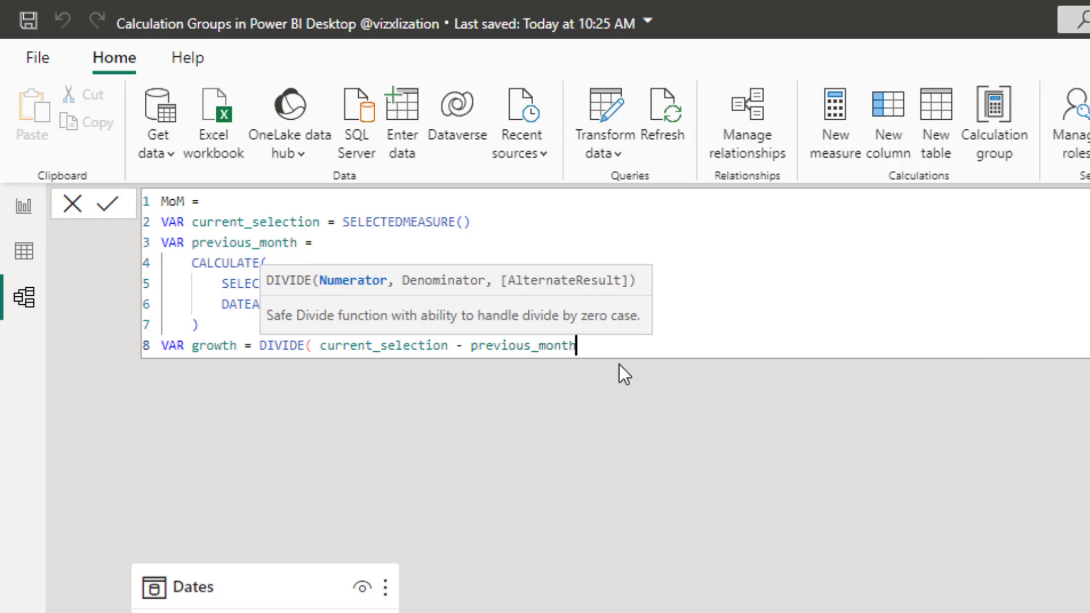
{"action": "type", "text": ", pre"}
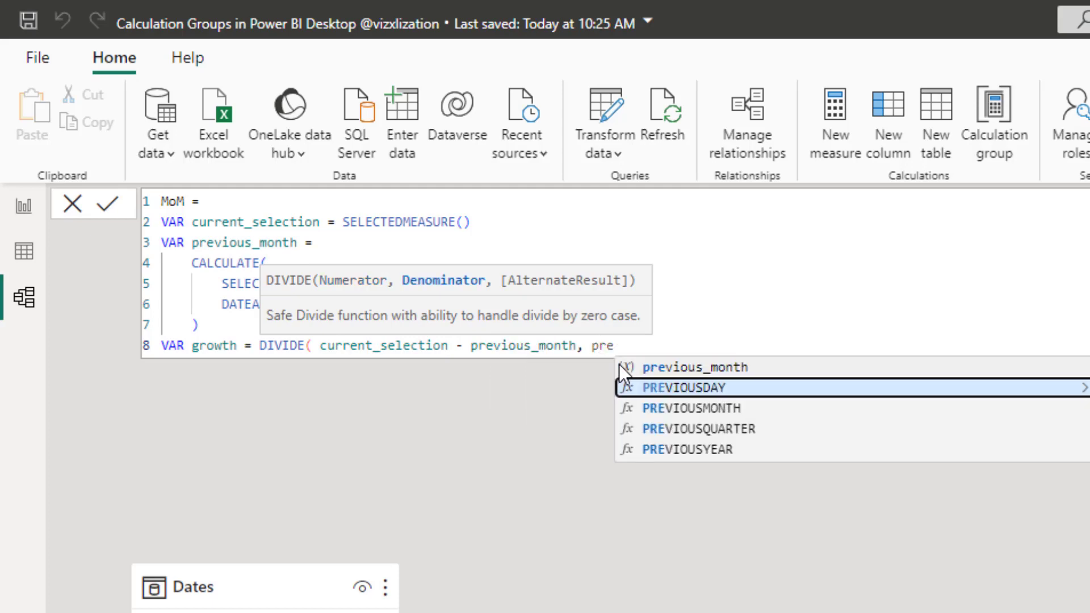
{"action": "left_click", "coordinate": [663, 367]}
{"action": "type", "text": ")"}
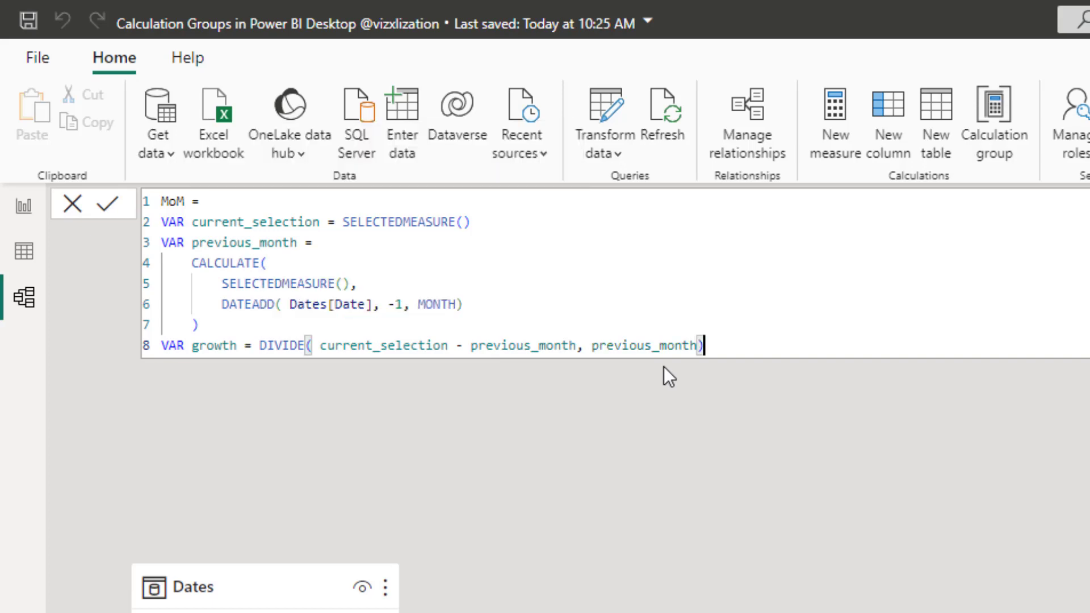
Add a RETURN line that outputs growth on an indented line below it, and commit the MoM formula.
{"action": "key", "text": "Return"}
{"action": "type", "text": "RET"}
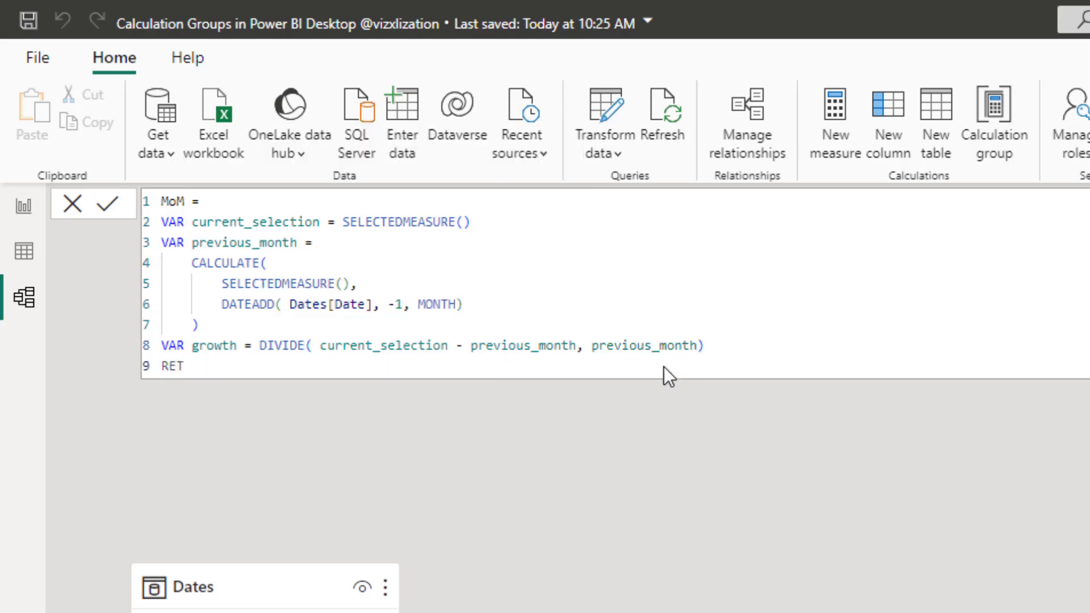
{"action": "type", "text": "URN"}
{"action": "key", "text": "Return"}
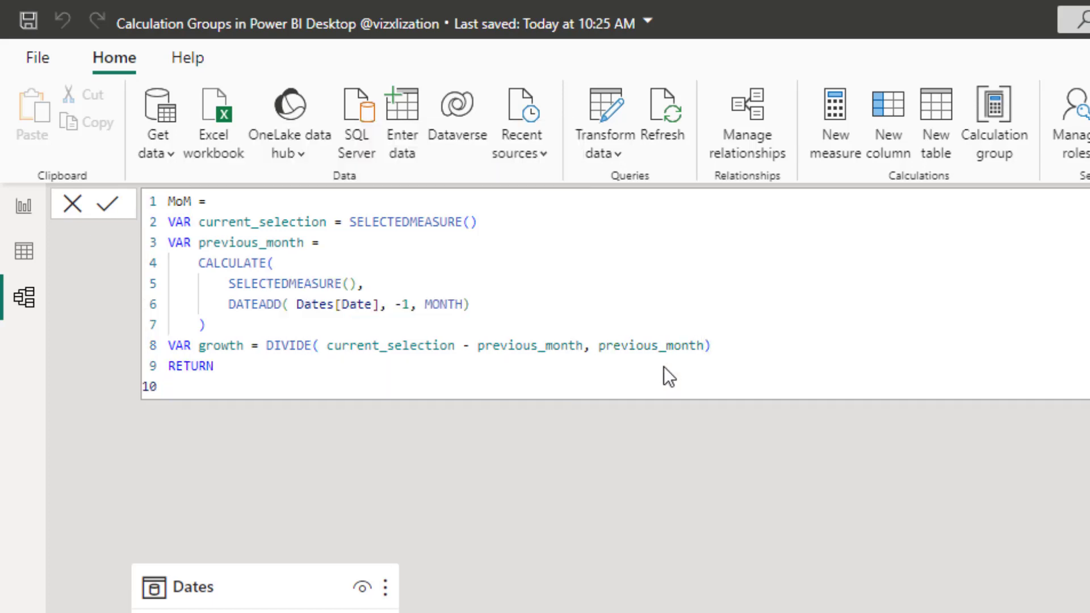
{"action": "key", "text": "Tab"}
{"action": "type", "text": "gro"}
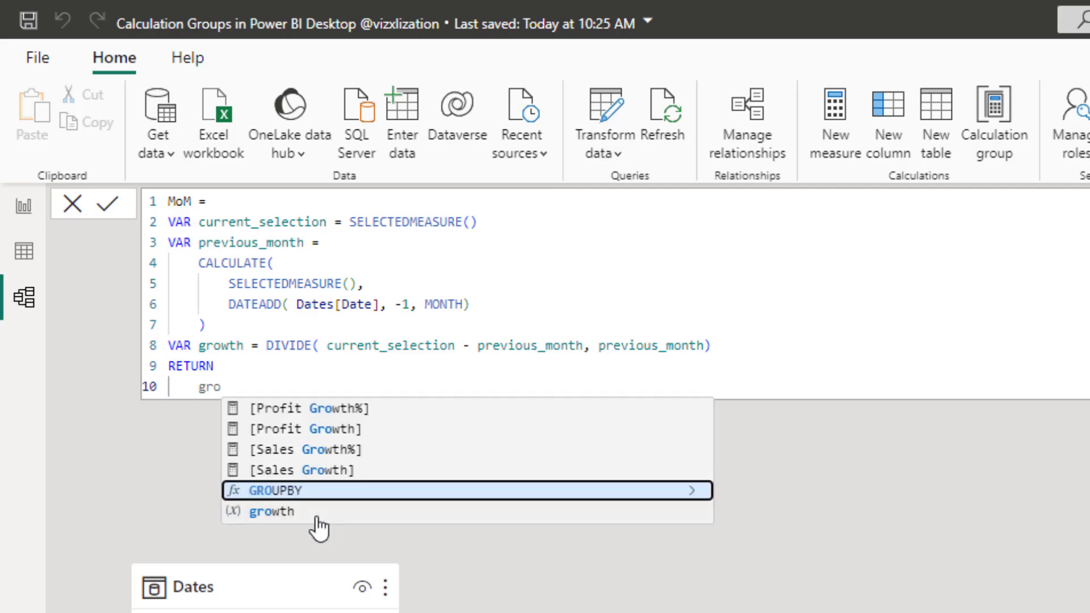
{"action": "left_click", "coordinate": [317, 514]}
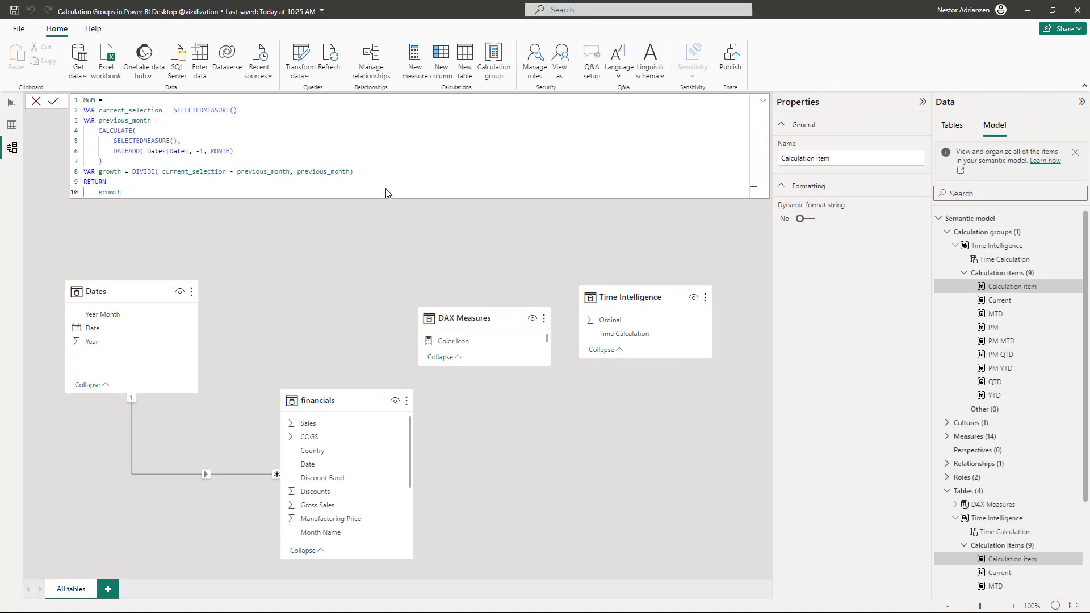
{"action": "key", "text": "Return"}
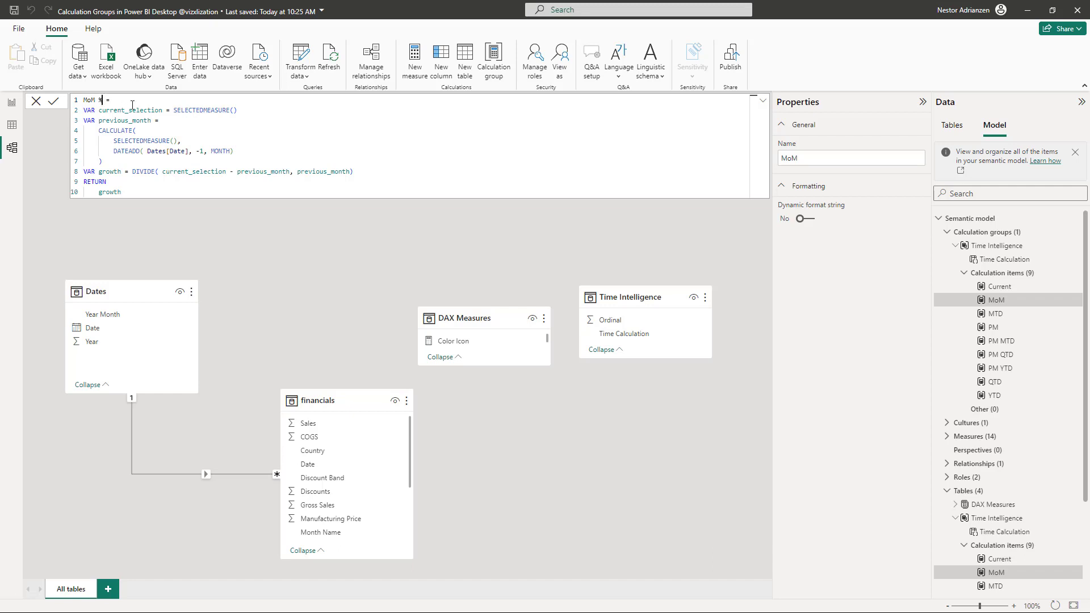
Rename the MoM calculation item as MoM % in its formula, commit it and collapse the formula editor.
{"action": "left_click", "coordinate": [53, 102]}
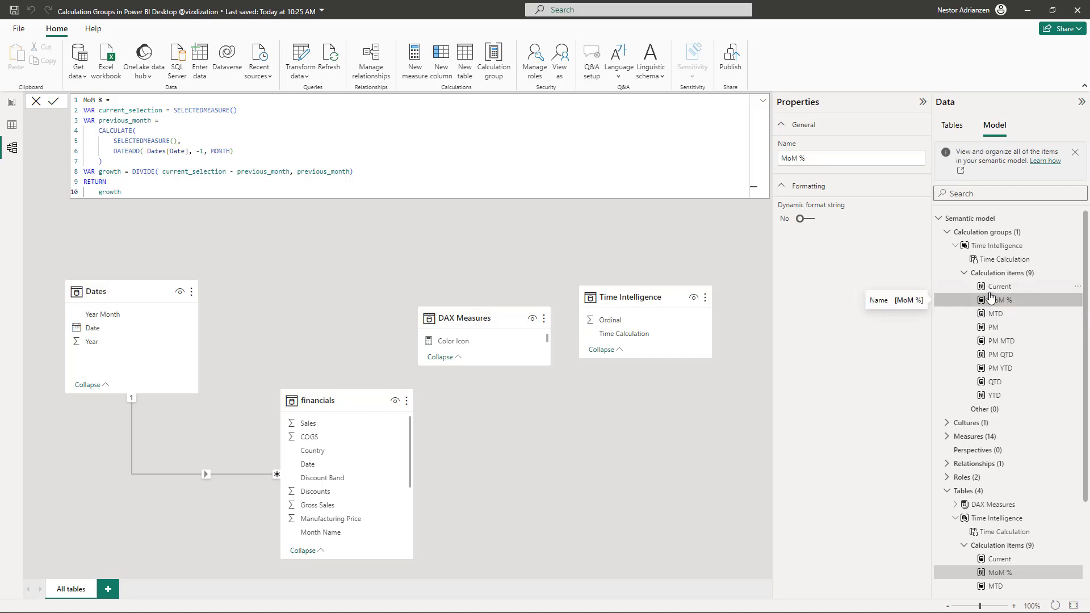
{"action": "left_click", "coordinate": [762, 104]}
Reorder the calculation items as Current, MTD, QTD, YTD, PM, PM MTD, PM QTD, PM YTD, MoM %.
{"action": "left_click", "coordinate": [1022, 277]}
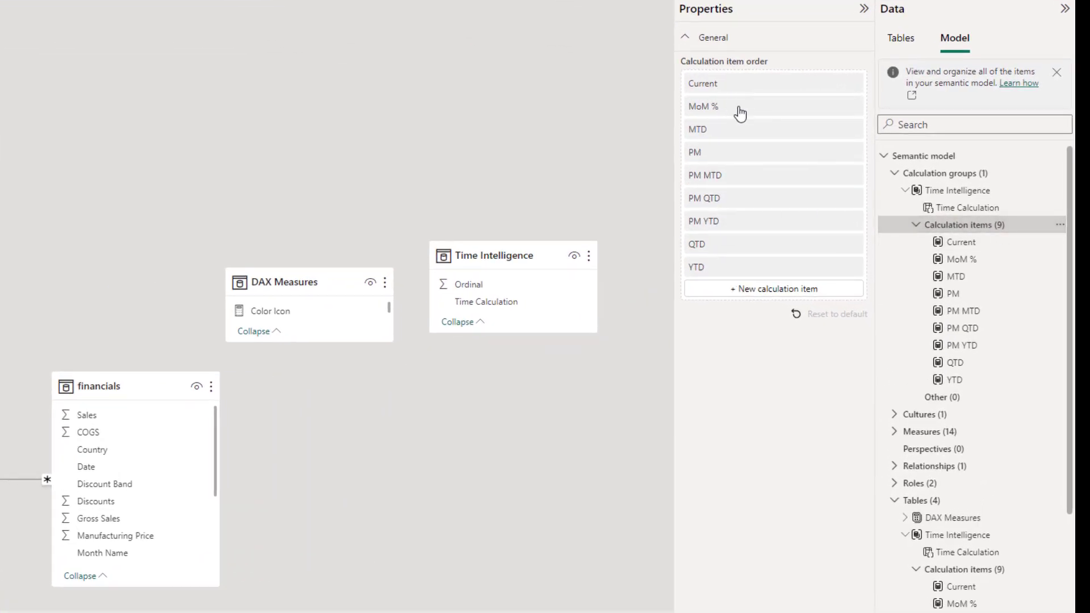
{"action": "left_click_drag", "start_coordinate": [737, 142], "coordinate": [748, 107]}
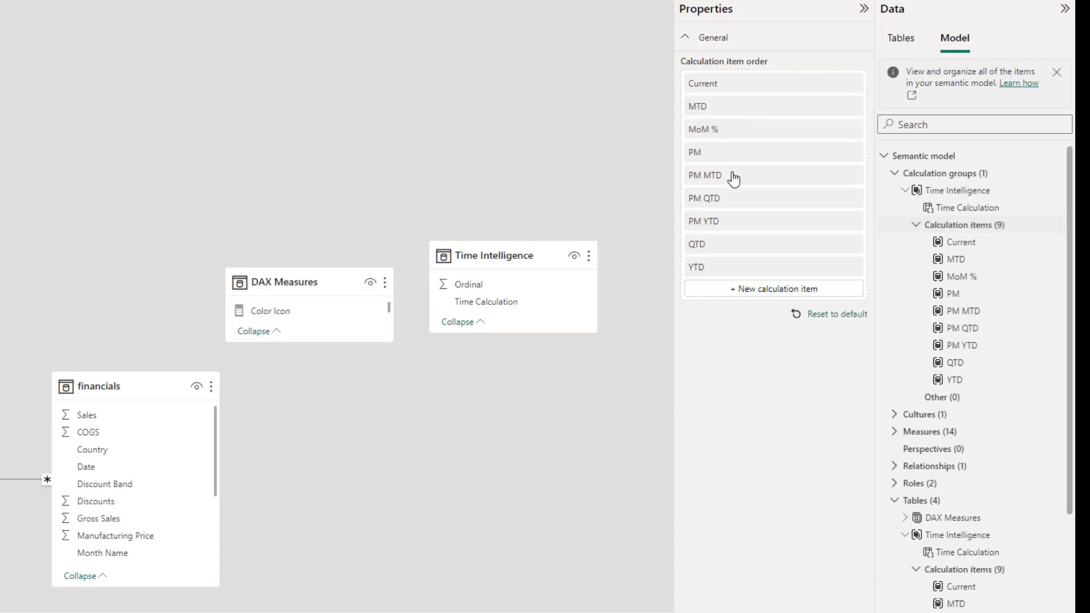
{"action": "left_click_drag", "start_coordinate": [723, 245], "coordinate": [731, 126]}
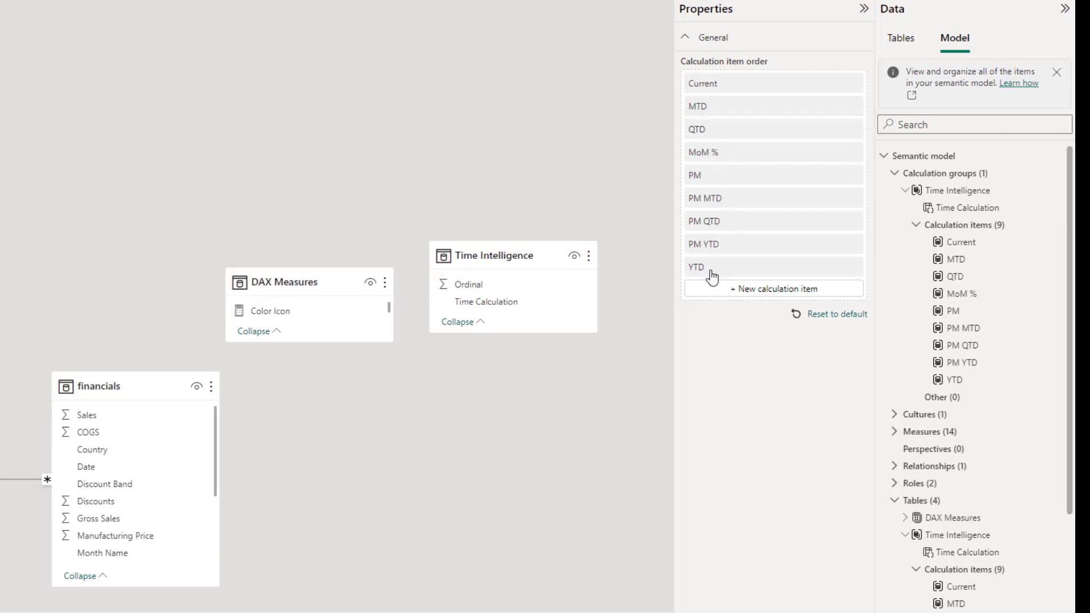
{"action": "left_click_drag", "start_coordinate": [708, 274], "coordinate": [711, 174]}
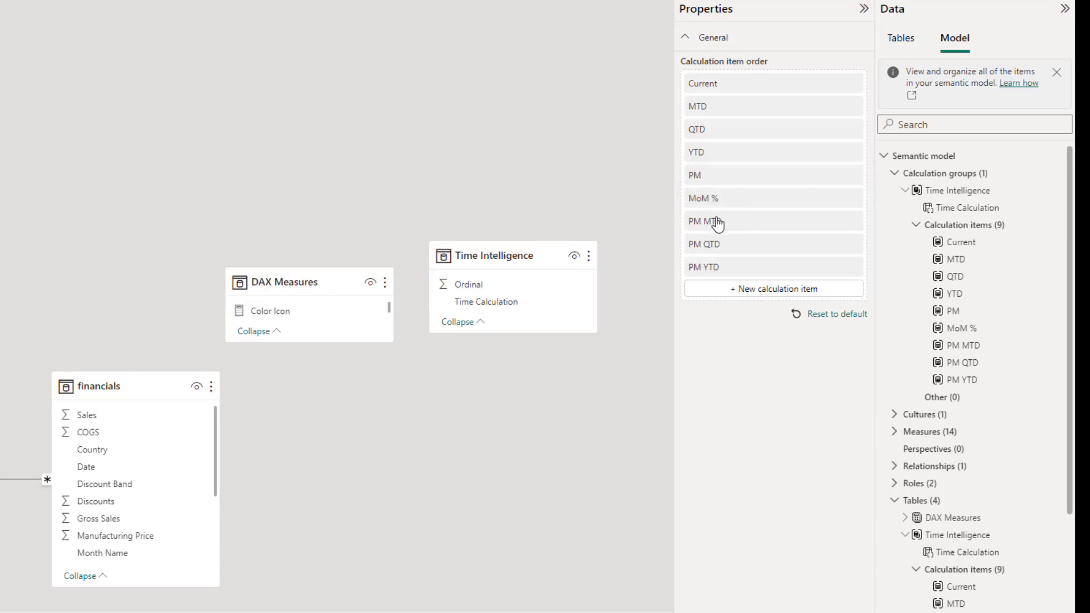
{"action": "left_click_drag", "start_coordinate": [715, 223], "coordinate": [718, 199]}
{"action": "left_click_drag", "start_coordinate": [711, 250], "coordinate": [717, 215]}
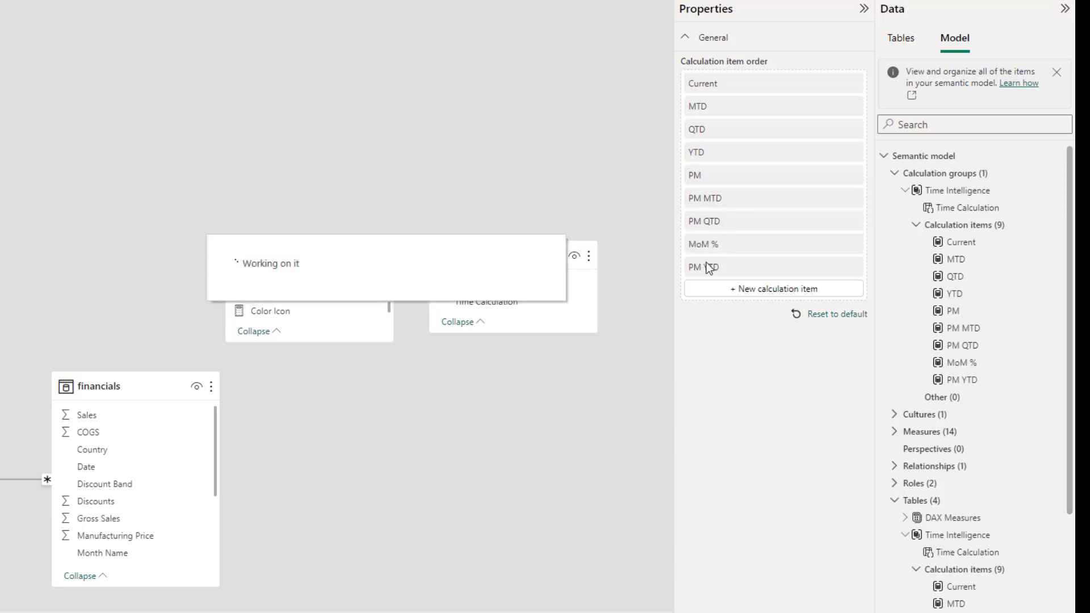
{"action": "mouse_move", "coordinate": [706, 266]}
{"action": "left_mouse_down"}
{"action": "mouse_move", "coordinate": [718, 244]}
{"action": "mouse_move", "coordinate": [711, 263]}
{"action": "left_mouse_up"}
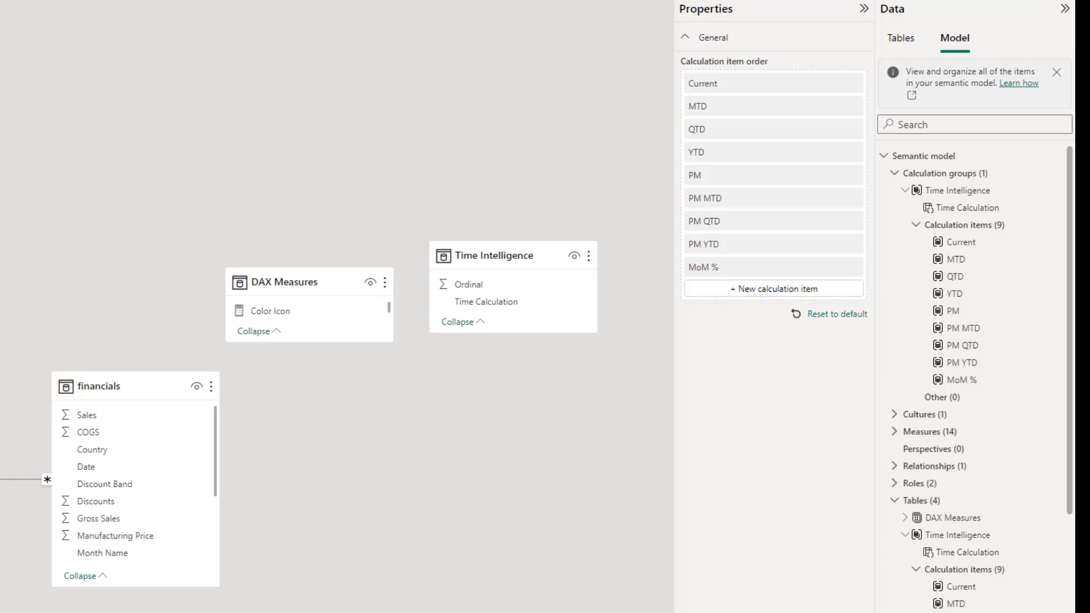
Return to the report's CG Example page and add the Time Calculation field to the columns of the Sales Performance matrix.
{"action": "left_click", "coordinate": [11, 102]}
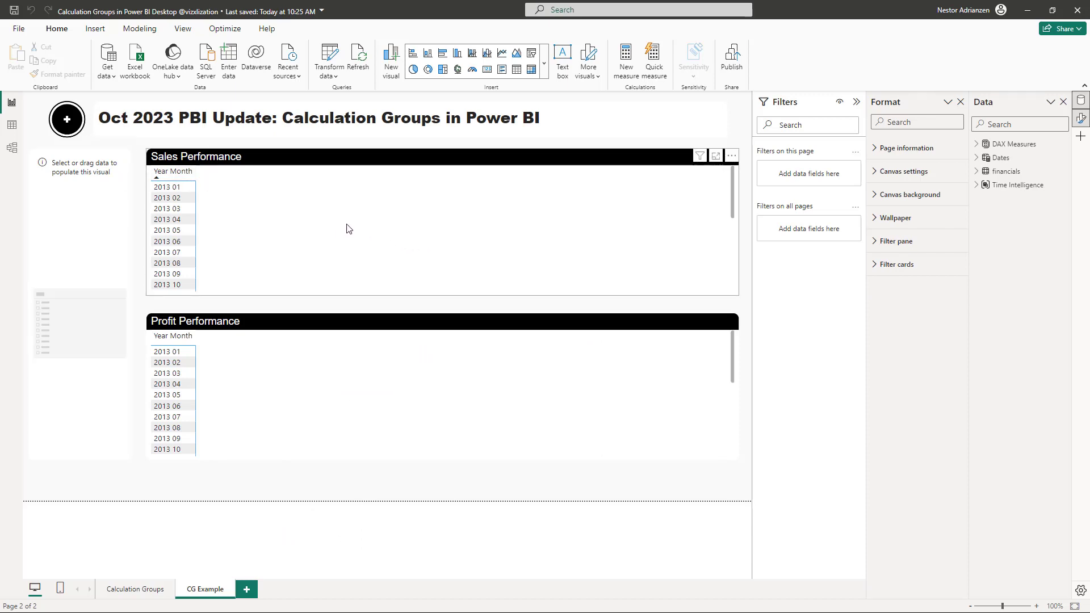
{"action": "left_click", "coordinate": [390, 216]}
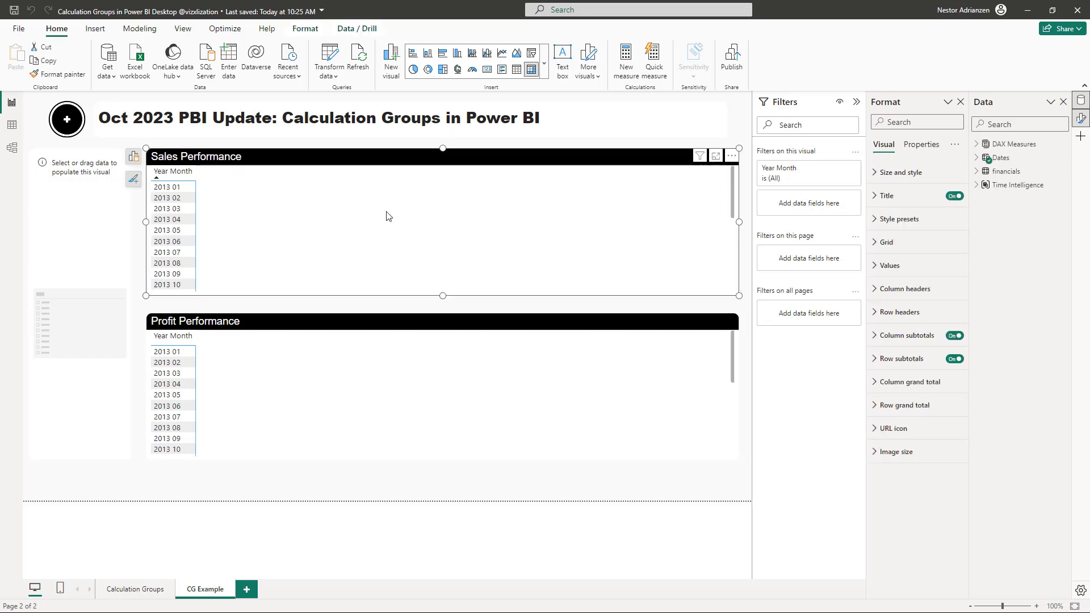
{"action": "left_click", "coordinate": [976, 187]}
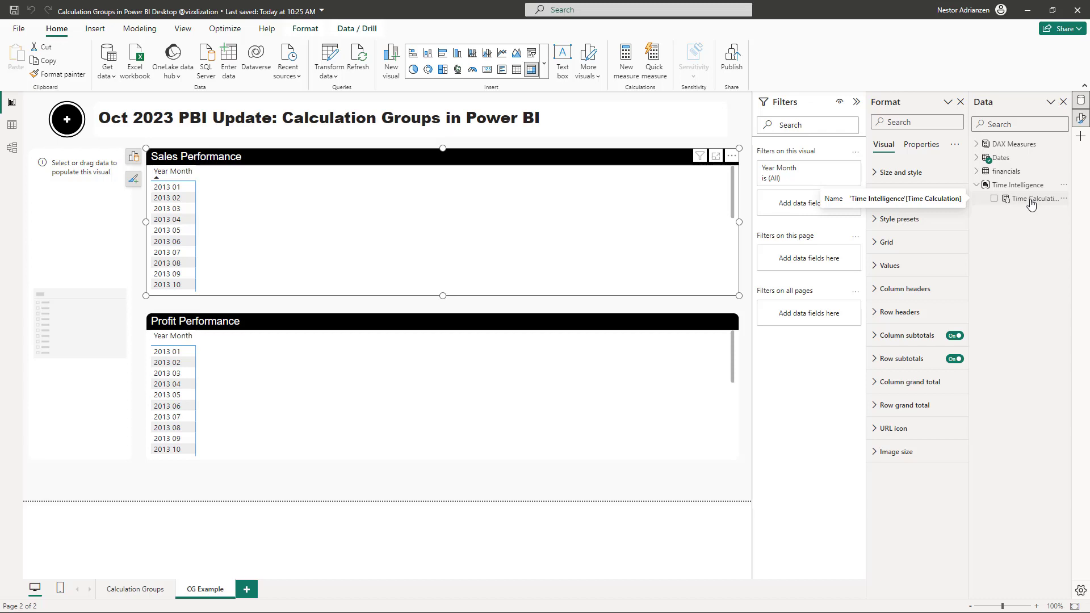
{"action": "left_click_drag", "start_coordinate": [1032, 204], "coordinate": [617, 226]}
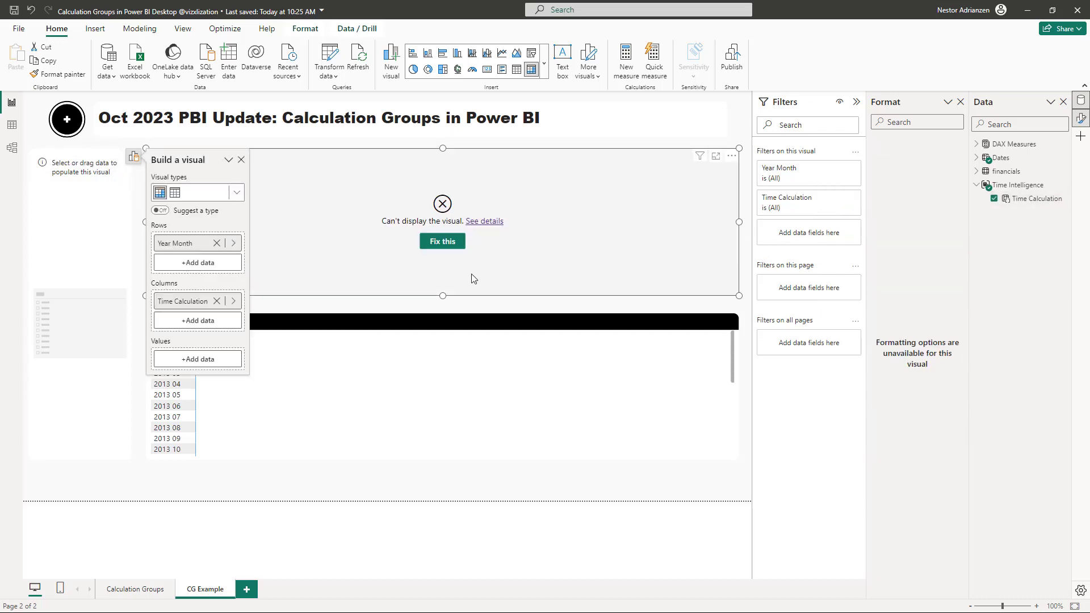
Add the Total Sales measure from the Sales folder of DAX Measures as the values of the Sales Performance matrix.
{"action": "left_click", "coordinate": [188, 358]}
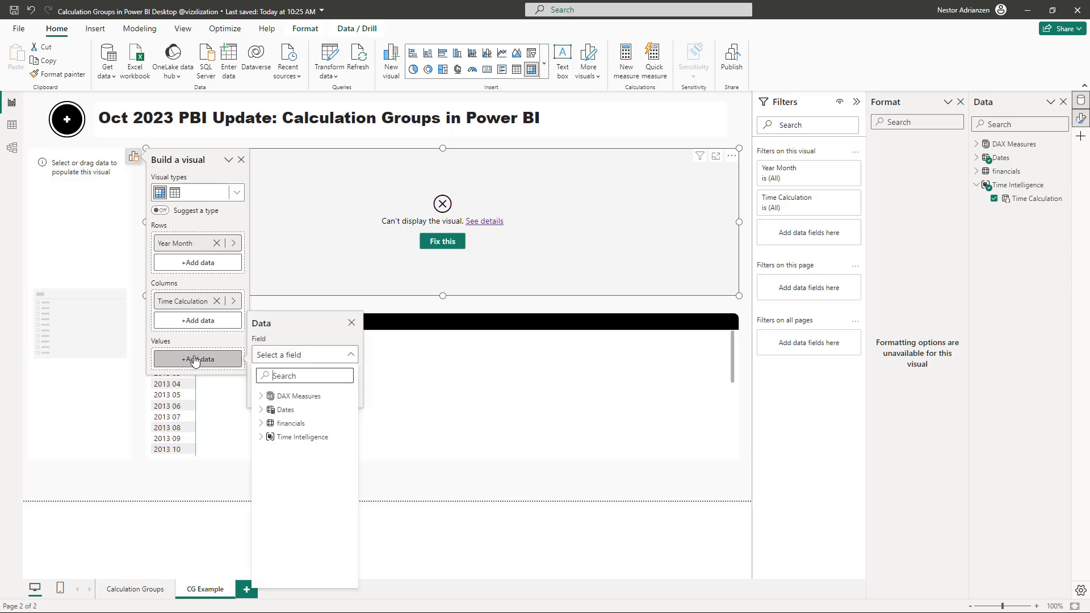
{"action": "left_click", "coordinate": [263, 397]}
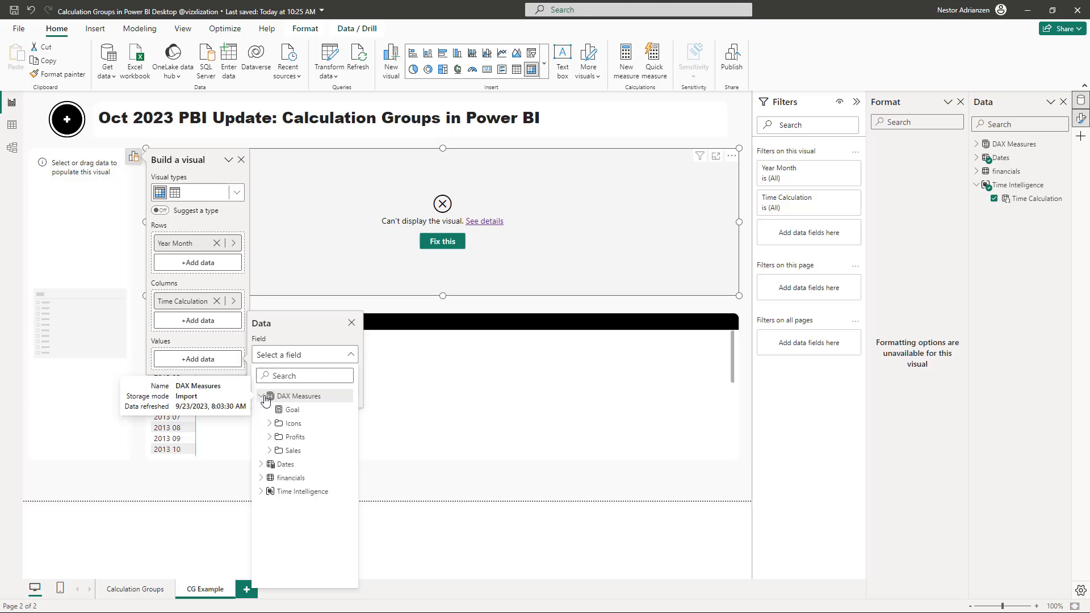
{"action": "left_click", "coordinate": [270, 451]}
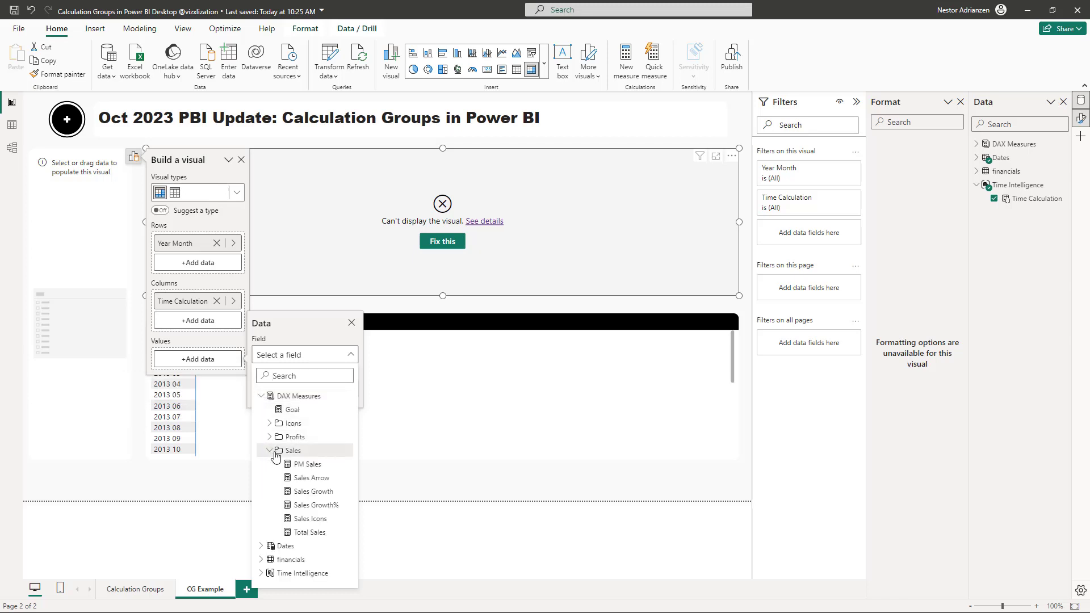
{"action": "left_click", "coordinate": [312, 534]}
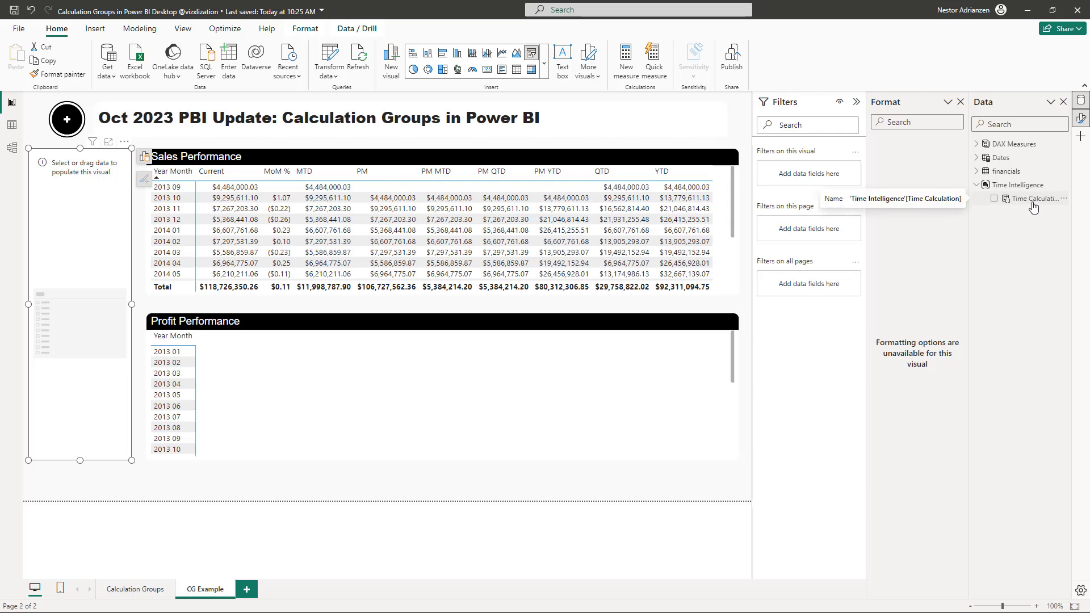
Populate the empty slicer with the Time Calculation field and close its visual builder.
{"action": "left_click_drag", "start_coordinate": [1033, 208], "coordinate": [85, 273]}
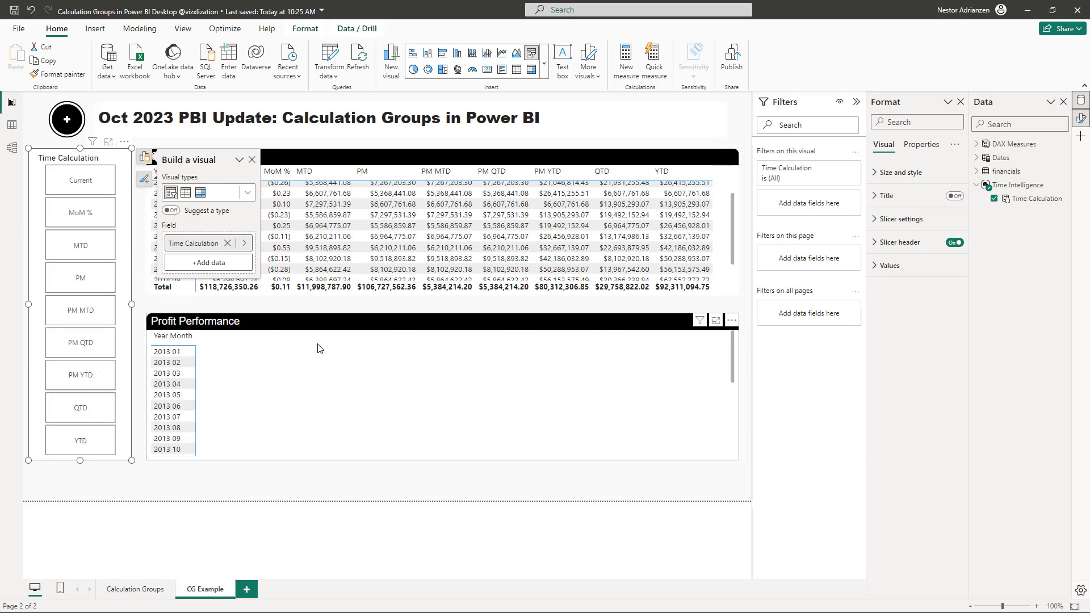
{"action": "left_click", "coordinate": [252, 160]}
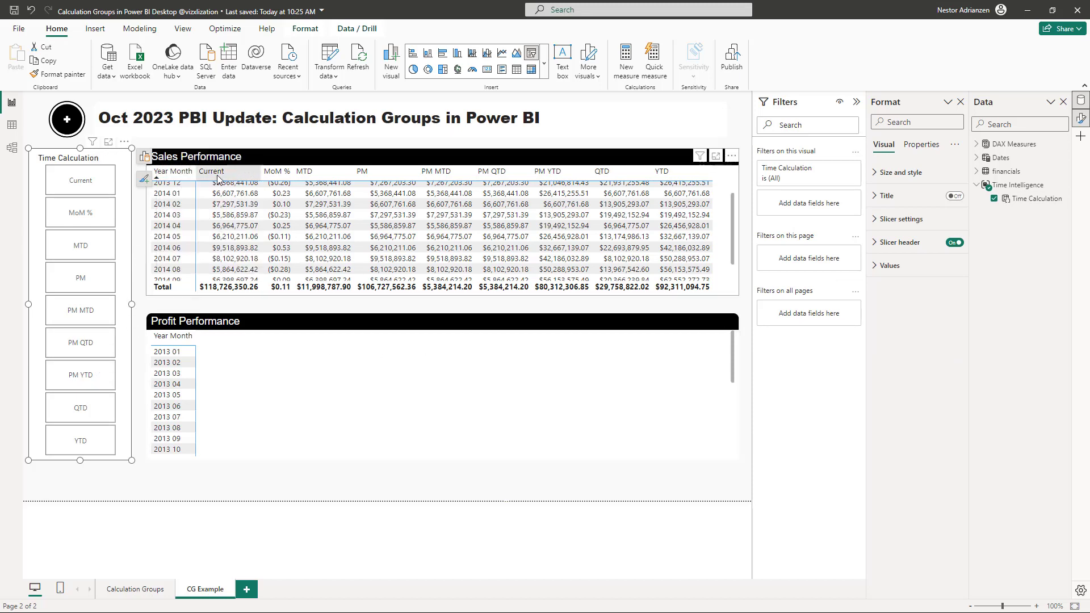
Test the Time Calculation slicer on the Sales Performance matrix by selecting Current, MoM % and finally YTD.
{"action": "scroll", "coordinate": [545, 230], "scroll_direction": "up", "scroll_amount": 2}
{"action": "scroll", "coordinate": [545, 230], "scroll_direction": "up", "scroll_amount": 1}
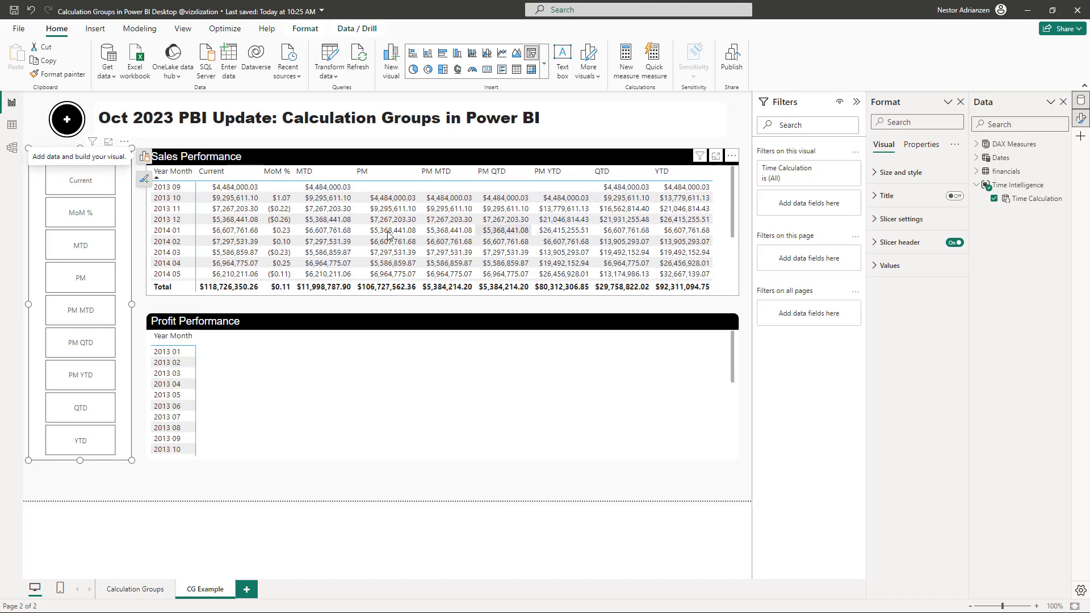
{"action": "left_click", "coordinate": [89, 191]}
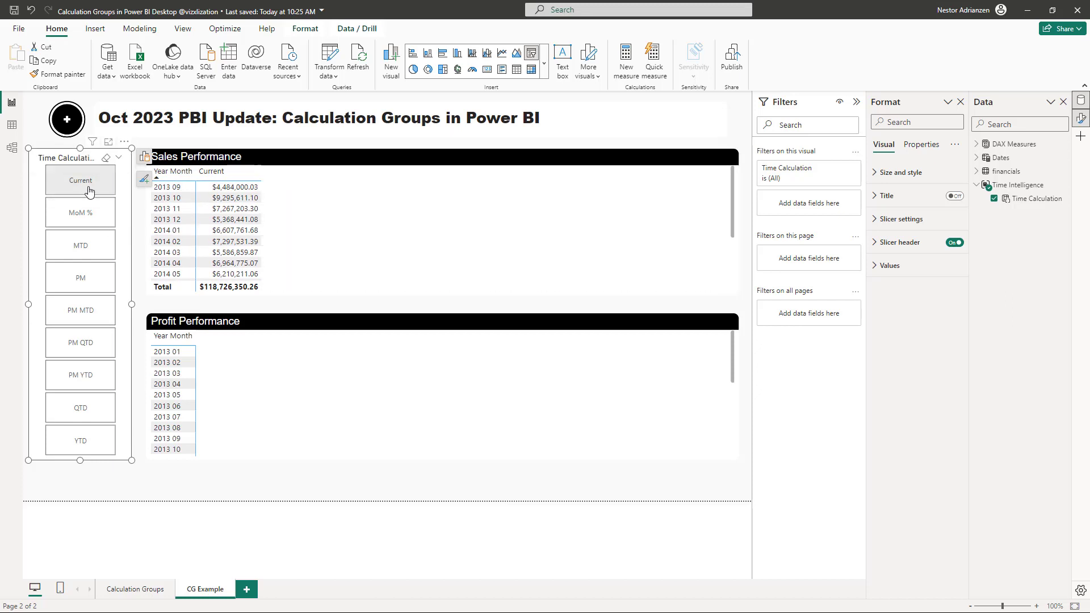
{"action": "left_click", "coordinate": [84, 221]}
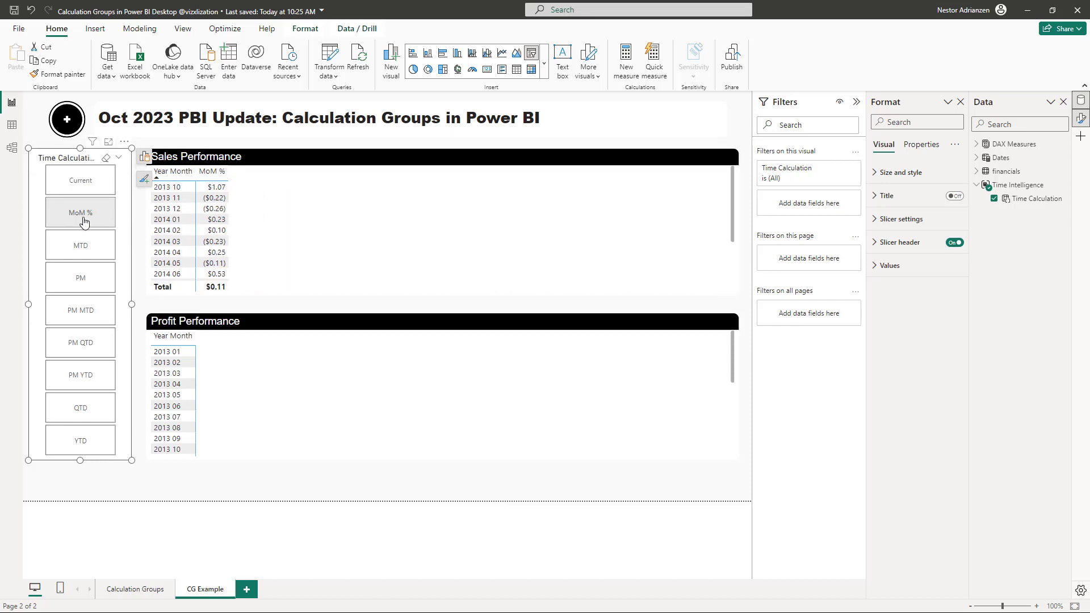
{"action": "left_click", "coordinate": [86, 447]}
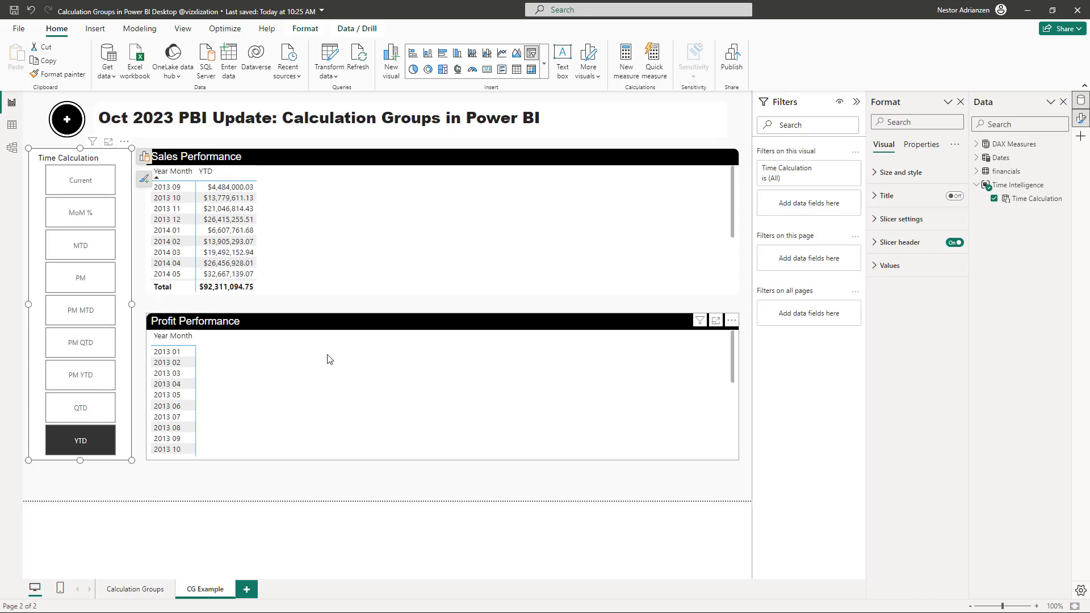
Add Time Calculation to the columns and the Total Profit measure from the Profits folder to the values of the Profit Performance matrix.
{"action": "left_click", "coordinate": [339, 336]}
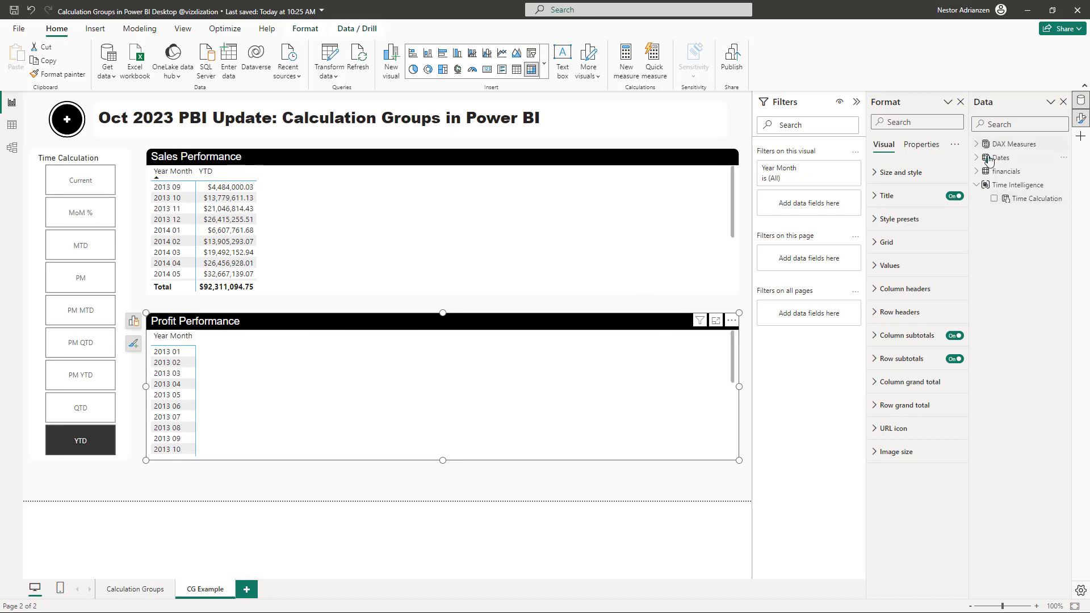
{"action": "left_click_drag", "start_coordinate": [1028, 206], "coordinate": [424, 381]}
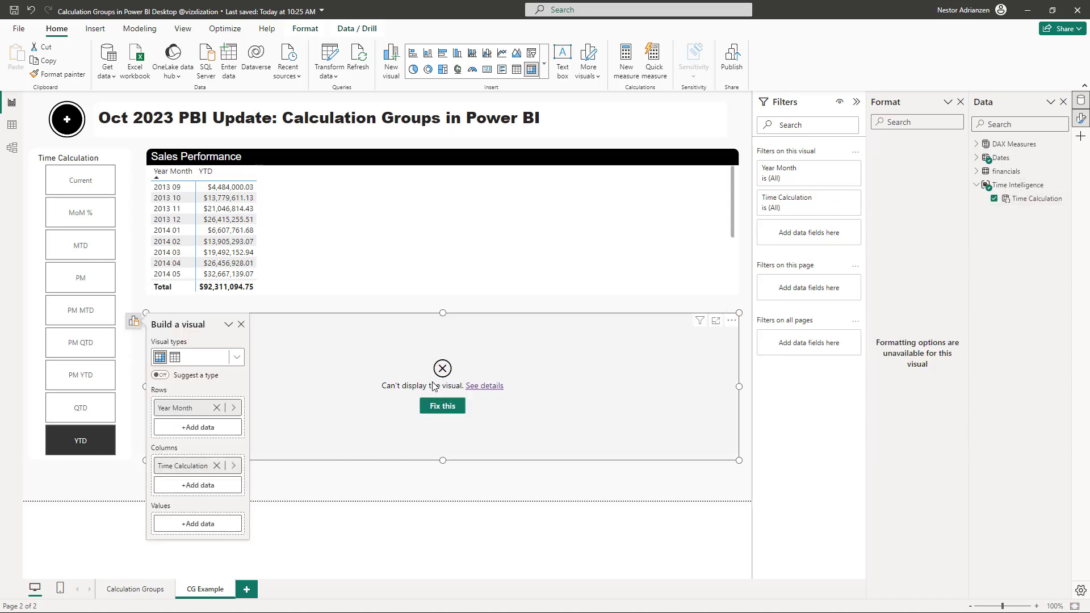
{"action": "left_click", "coordinate": [196, 524]}
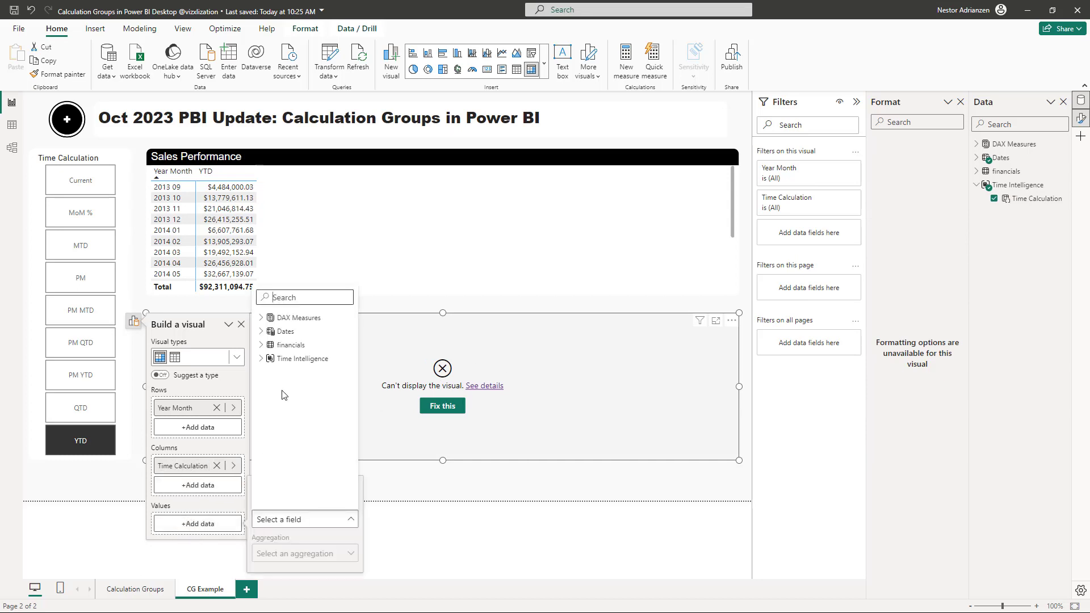
{"action": "left_click", "coordinate": [262, 319]}
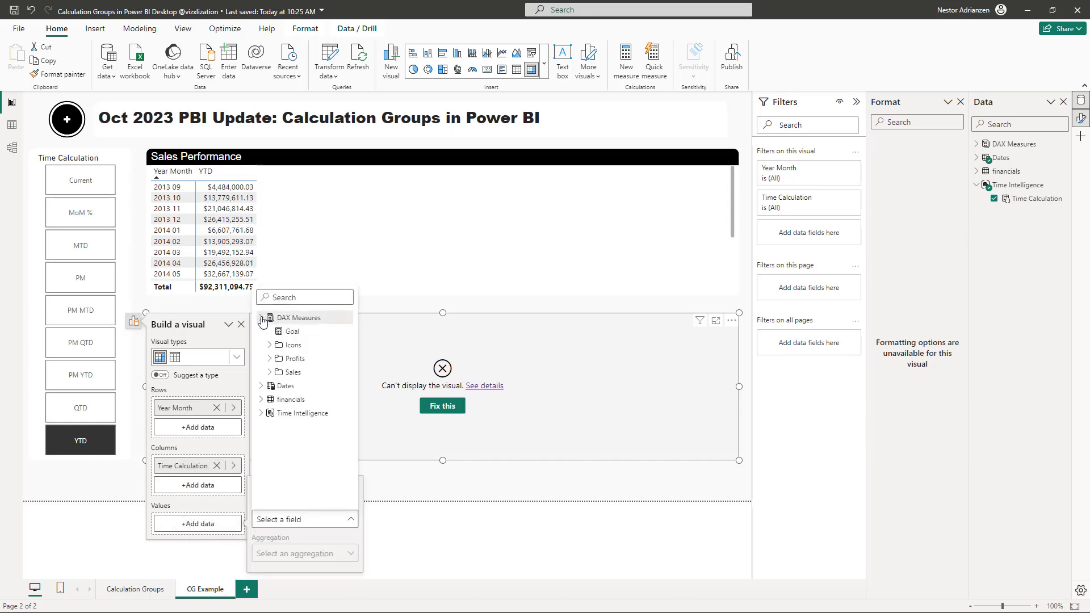
{"action": "left_click", "coordinate": [271, 361]}
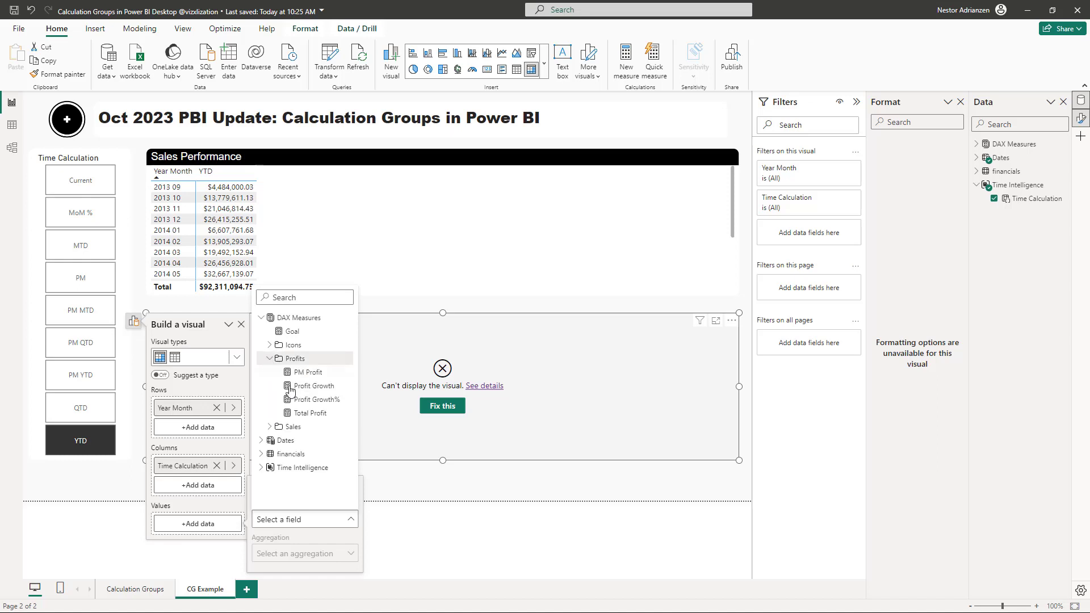
{"action": "left_click", "coordinate": [311, 414]}
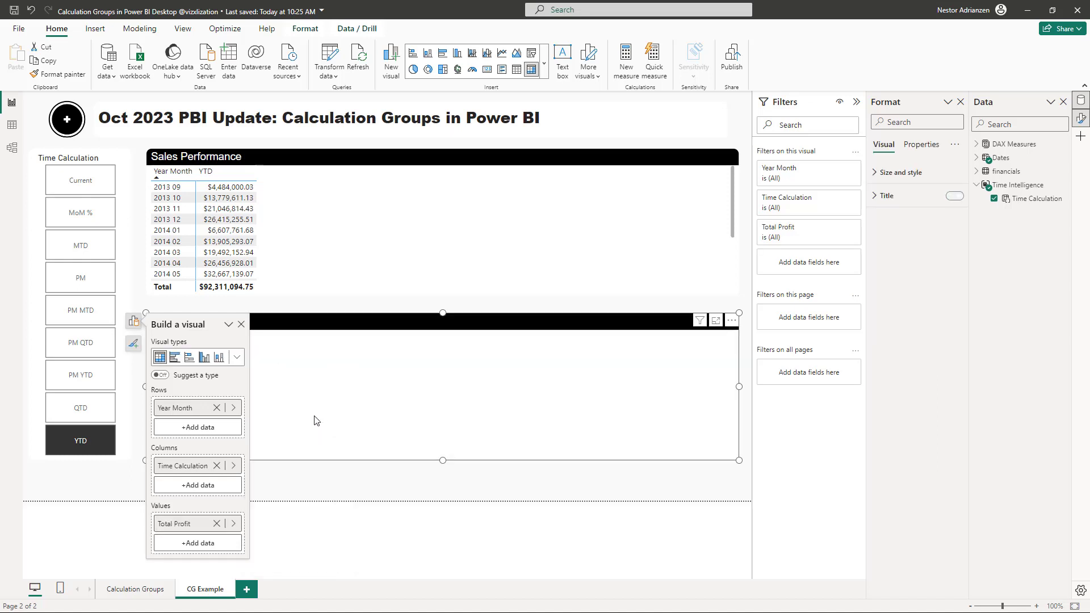
{"action": "left_click", "coordinate": [242, 325]}
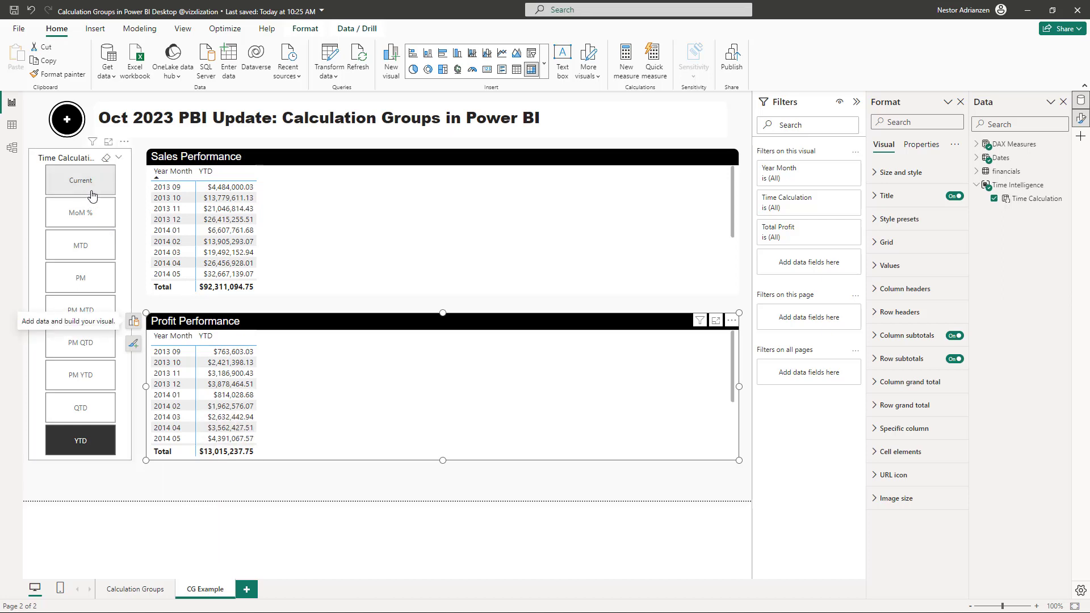
Clear the Time Calculation slicer selection, and review the formula of the MoM % calculation item in the model view.
{"action": "left_click", "coordinate": [106, 159]}
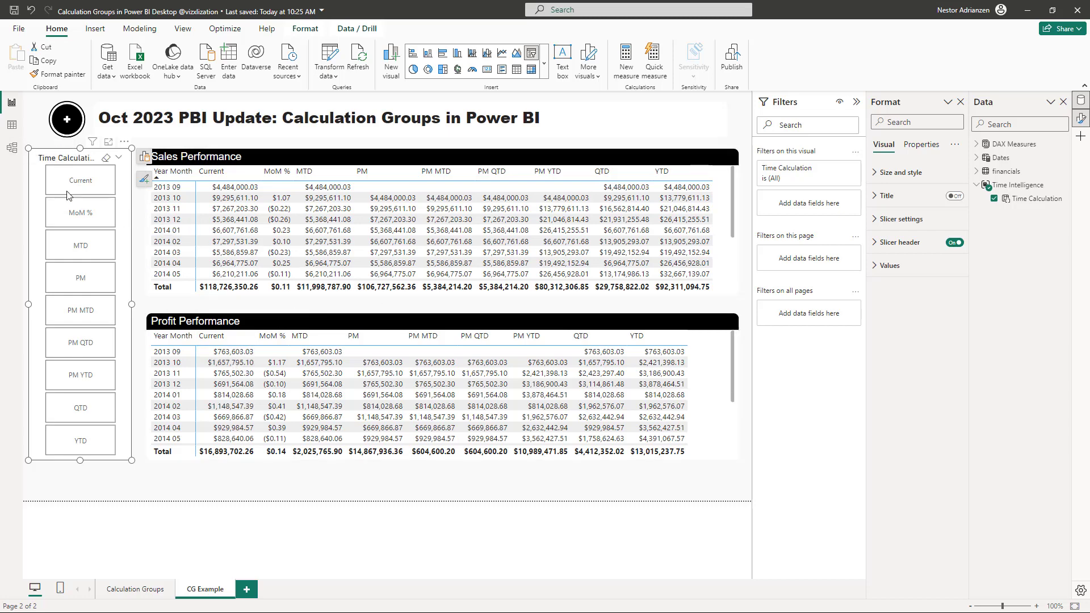
{"action": "left_click", "coordinate": [12, 148]}
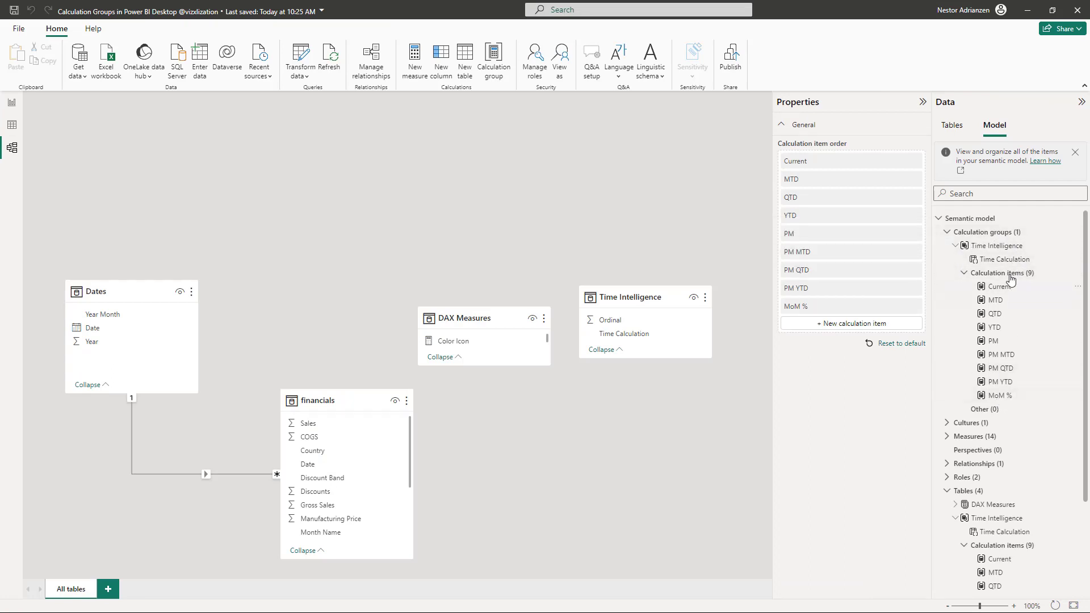
{"action": "left_click", "coordinate": [998, 398]}
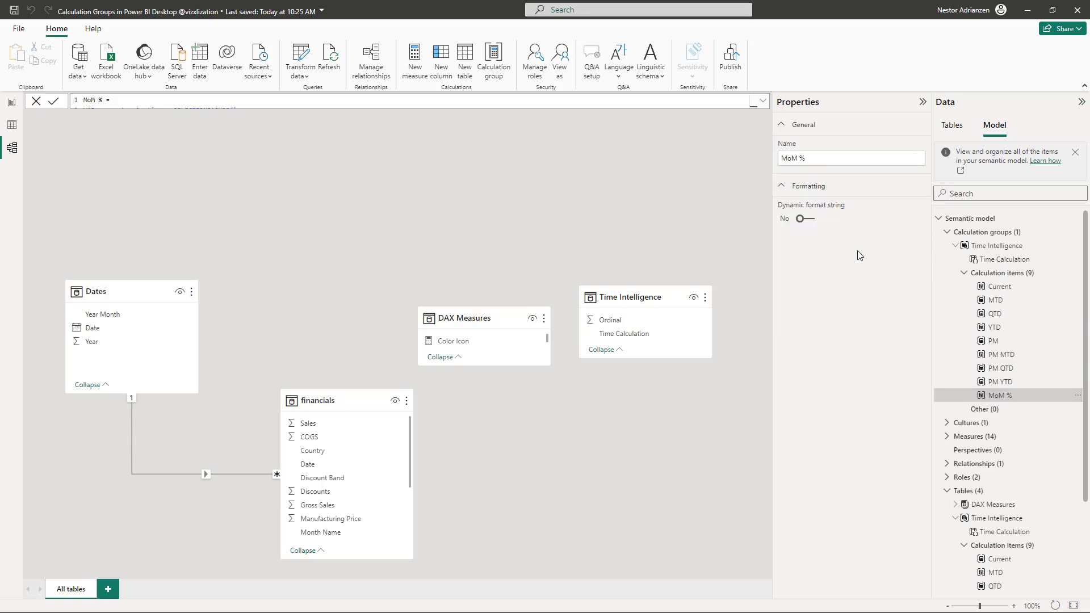
{"action": "left_click", "coordinate": [763, 103]}
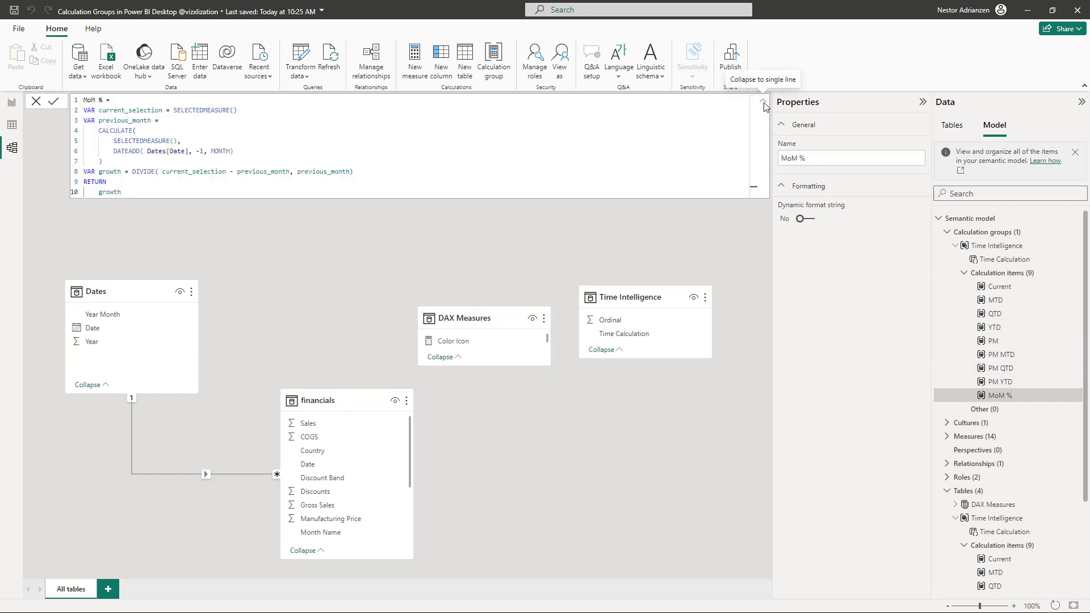
{"action": "left_click", "coordinate": [764, 103]}
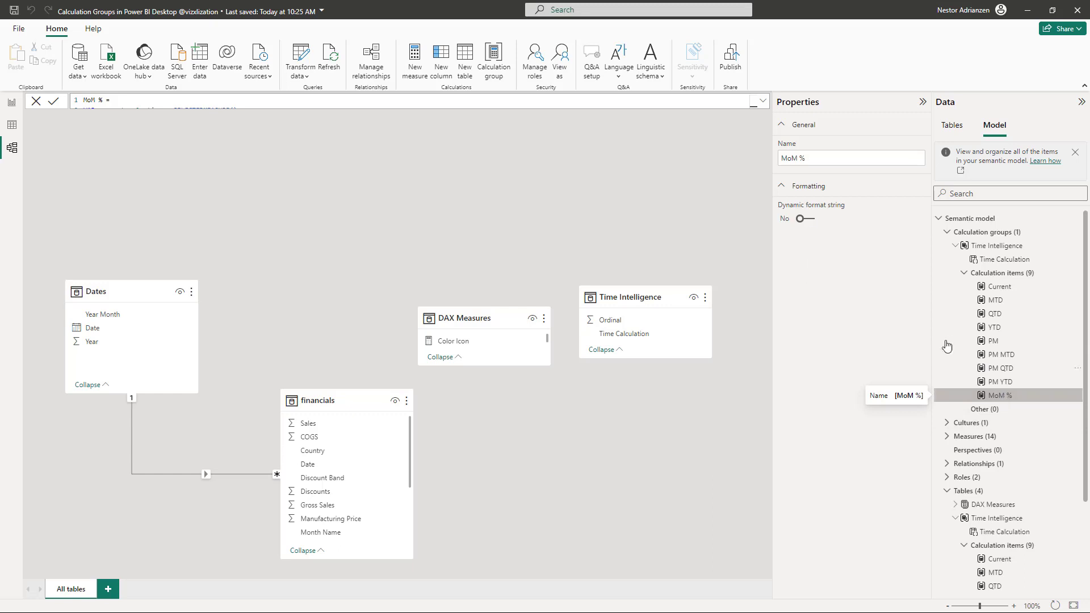
Enable a dynamic format string of "#,##.0%" for the MoM % item and check it in the report matrices.
{"action": "left_click", "coordinate": [801, 221]}
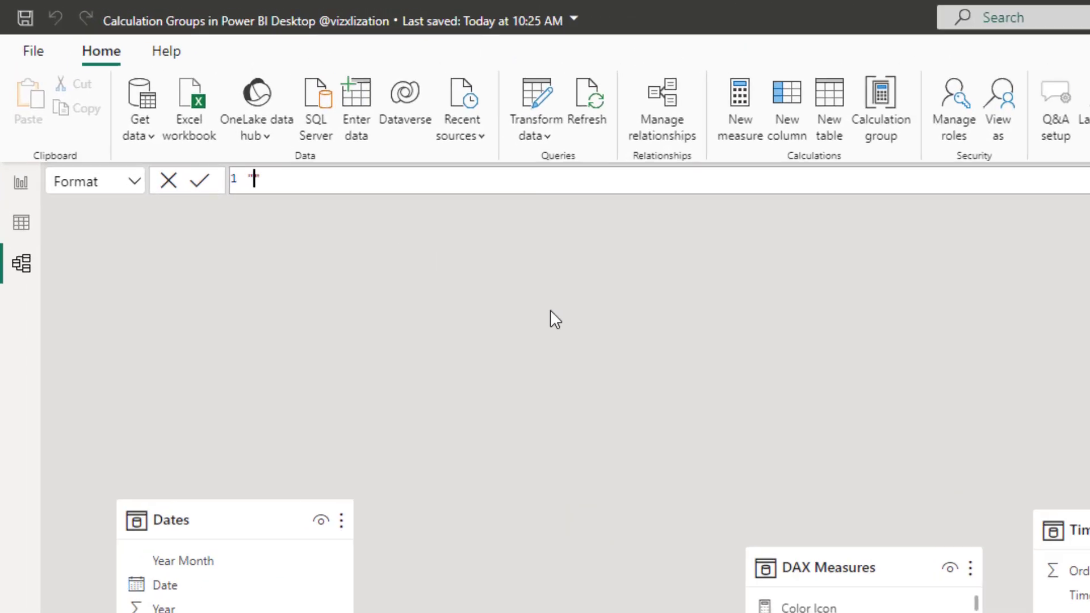
{"action": "type", "text": "#,##.0"}
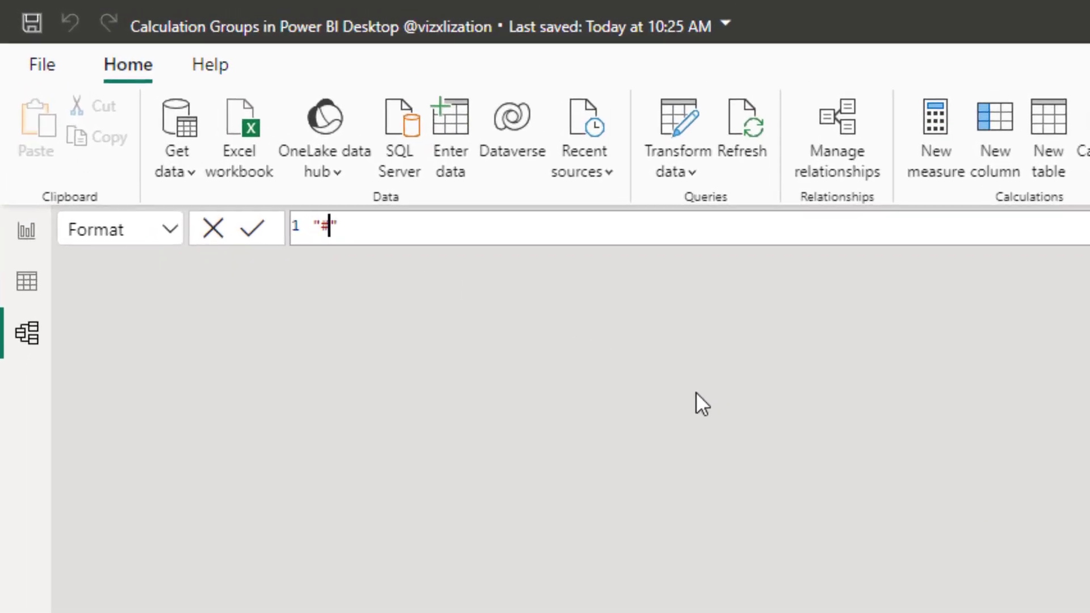
{"action": "type", "text": "%"}
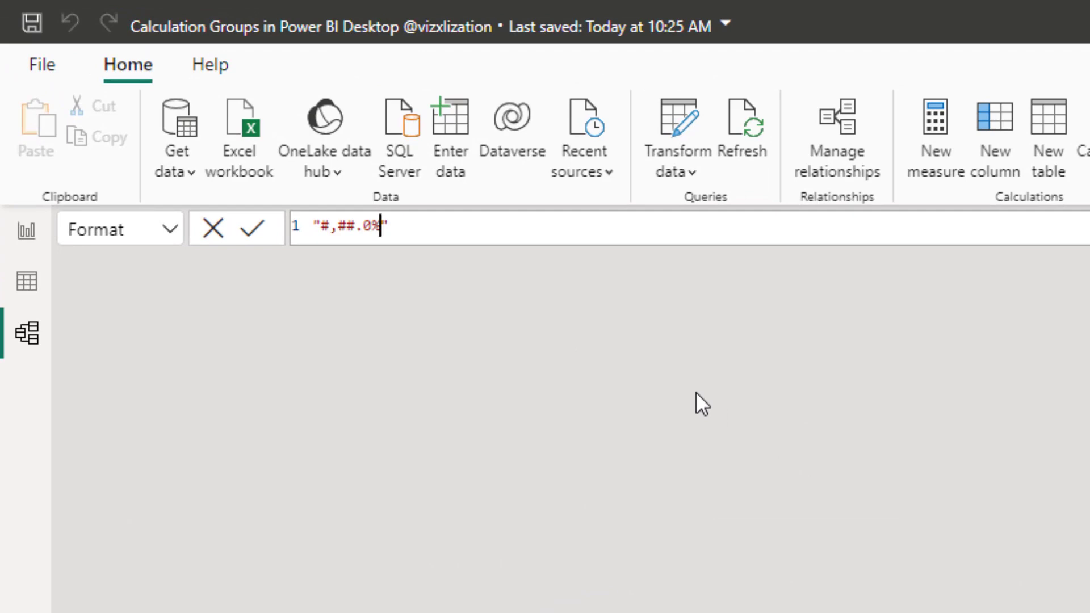
{"action": "left_click", "coordinate": [254, 231]}
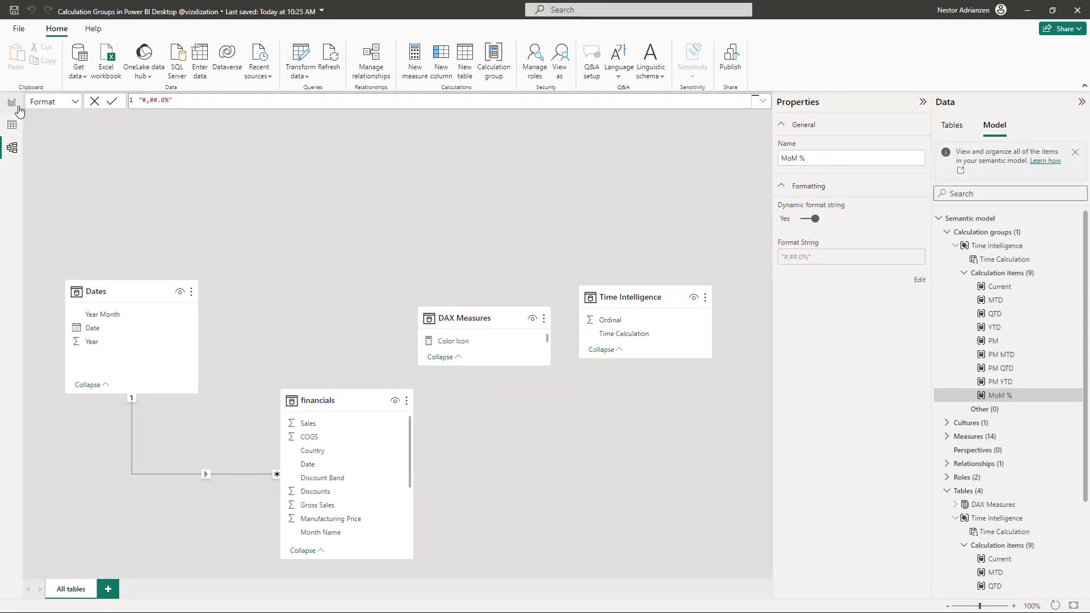
{"action": "left_click", "coordinate": [12, 102]}
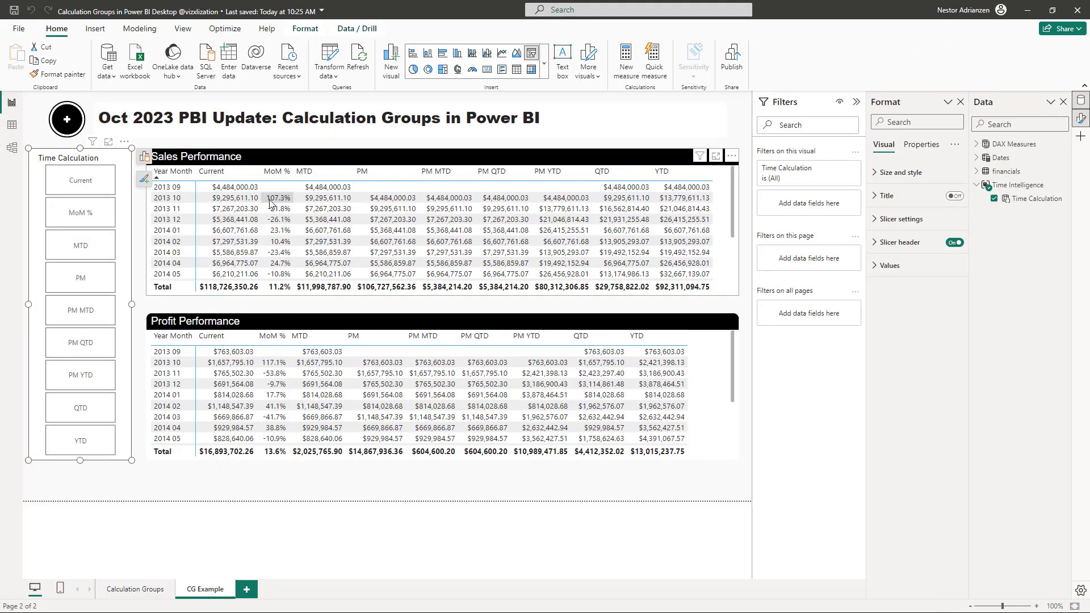
Give the Current calculation item the dynamic format string "$#,##0,,.00M", copying the string for reuse, and check it in the report.
{"action": "left_click", "coordinate": [12, 149]}
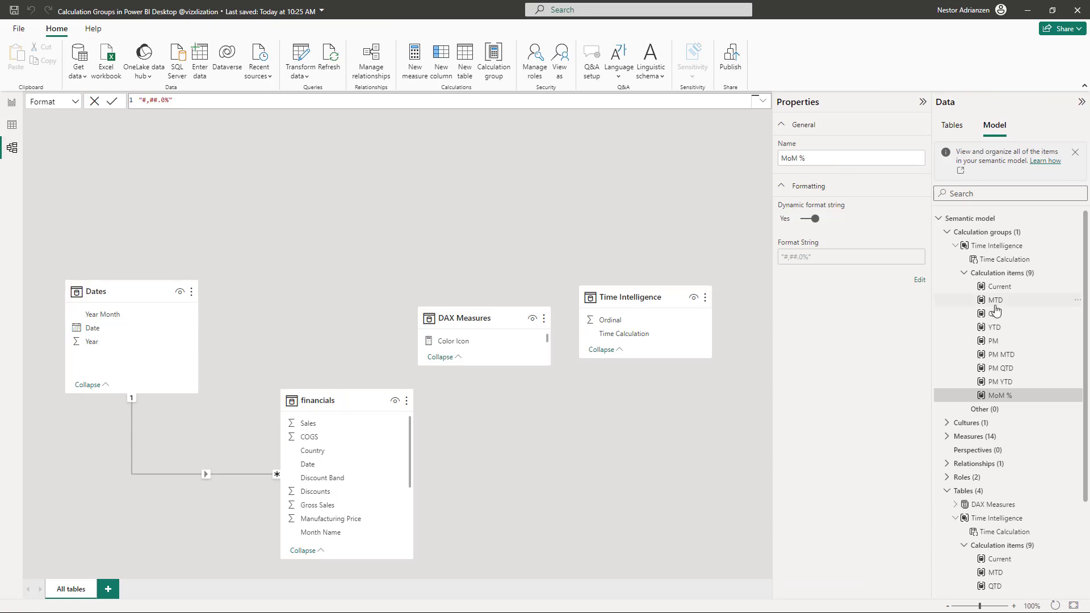
{"action": "left_click", "coordinate": [1000, 287]}
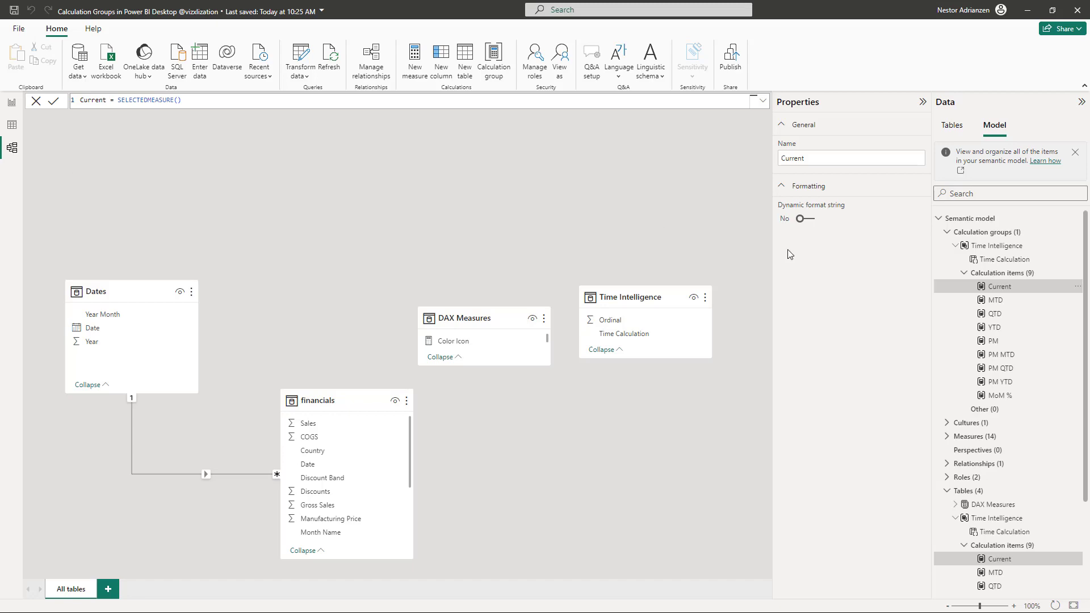
{"action": "left_click", "coordinate": [803, 221]}
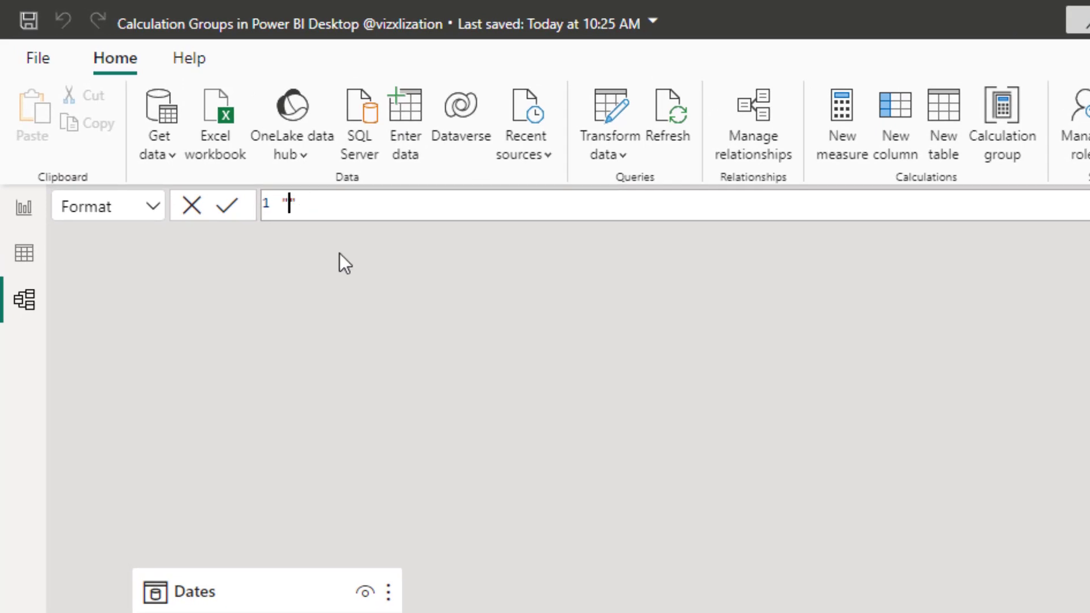
{"action": "type", "text": "$#,##0,,.00M"}
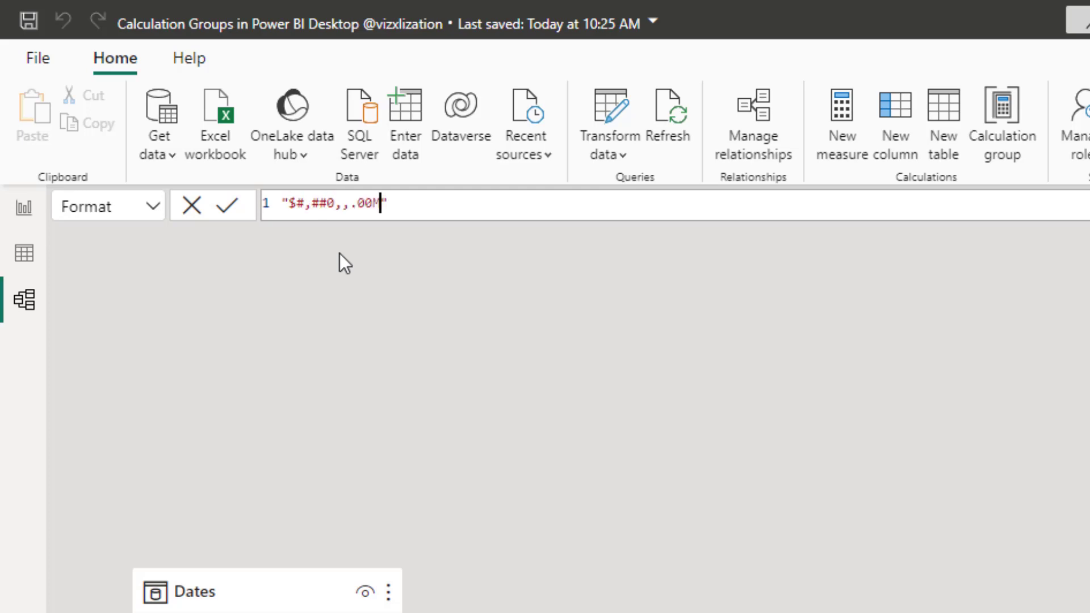
{"action": "left_click", "coordinate": [448, 202]}
{"action": "left_click_drag", "start_coordinate": [455, 202], "coordinate": [256, 212]}
{"action": "key", "text": "ctrl+c"}
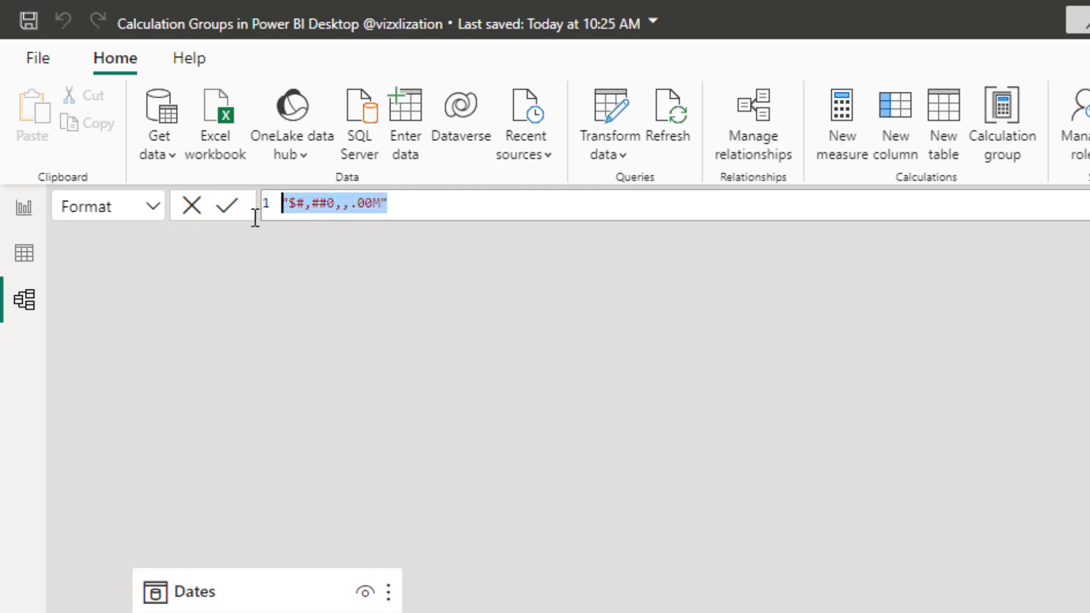
{"action": "left_click", "coordinate": [228, 206]}
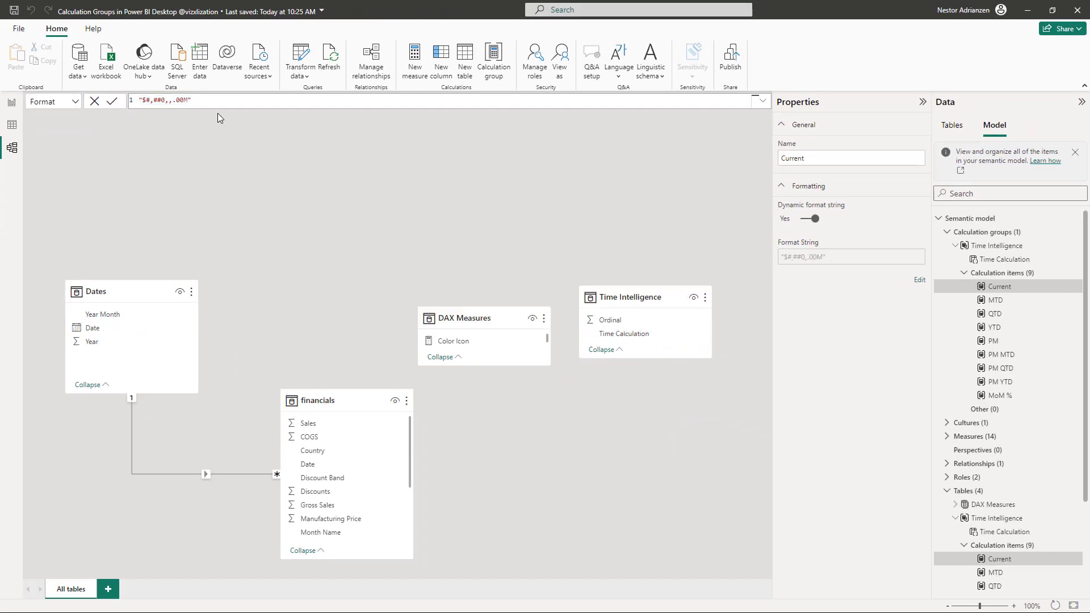
{"action": "left_click", "coordinate": [12, 104]}
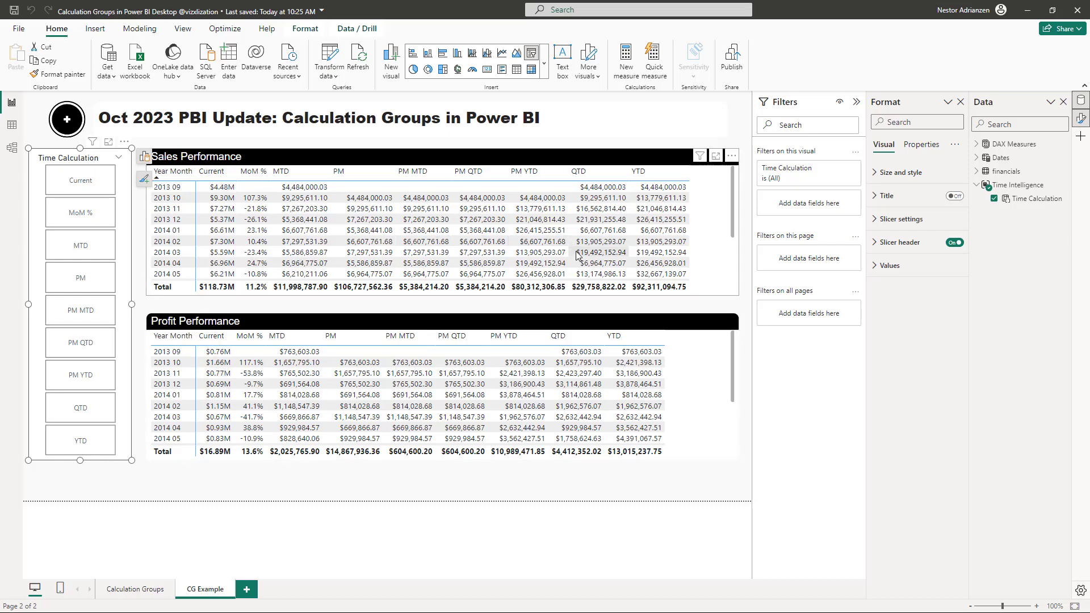
Return to the model view and apply the dynamic format string "$#,##0,,.00M" to the MTD and QTD calculation items.
{"action": "left_click", "coordinate": [14, 153]}
{"action": "left_click", "coordinate": [995, 300]}
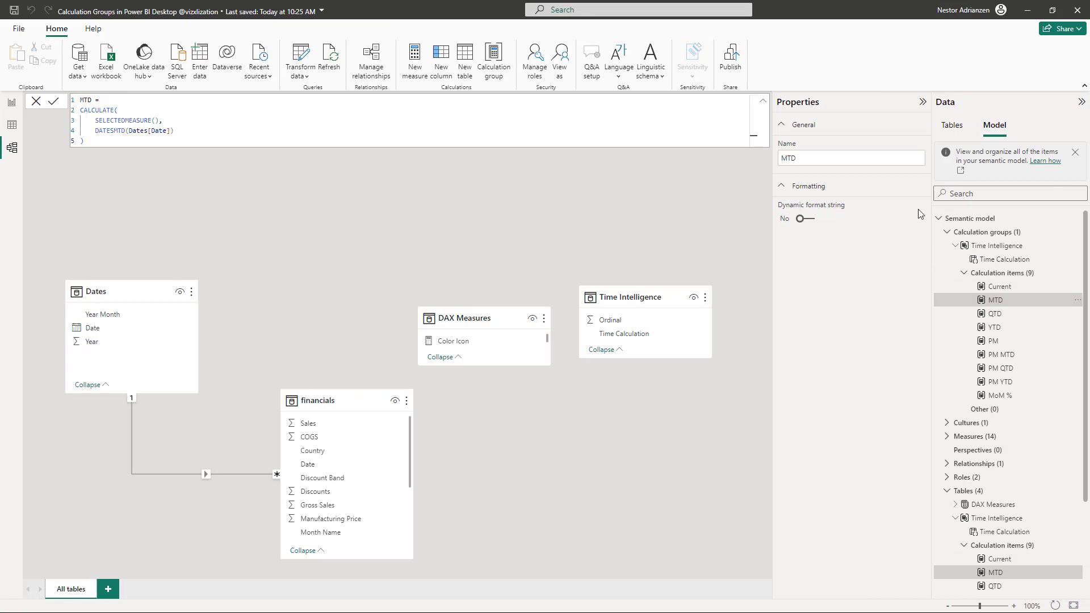
{"action": "left_click", "coordinate": [806, 219]}
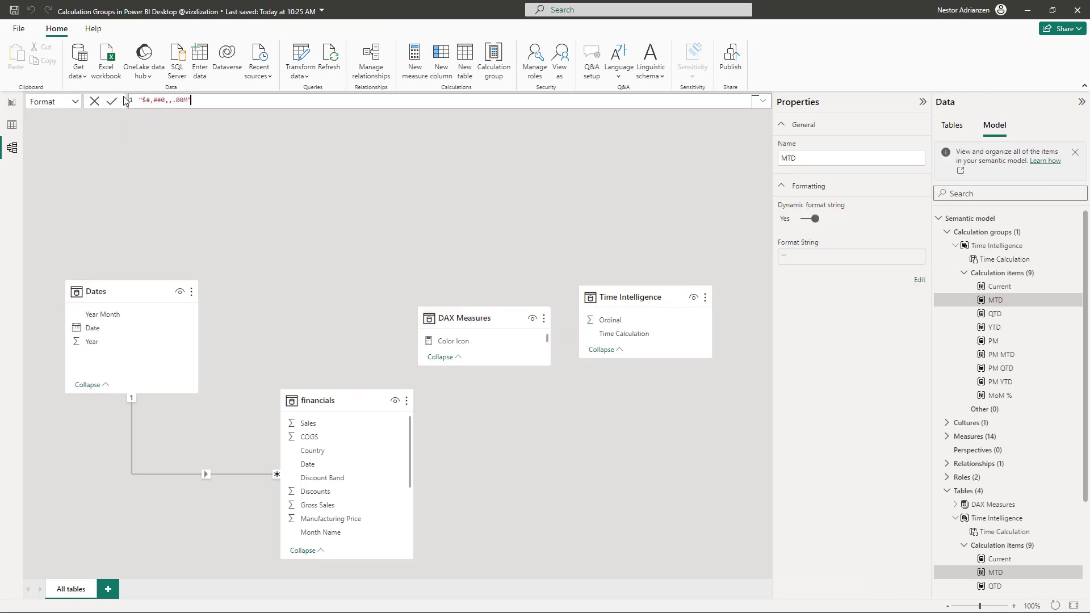
{"action": "left_click", "coordinate": [1000, 314]}
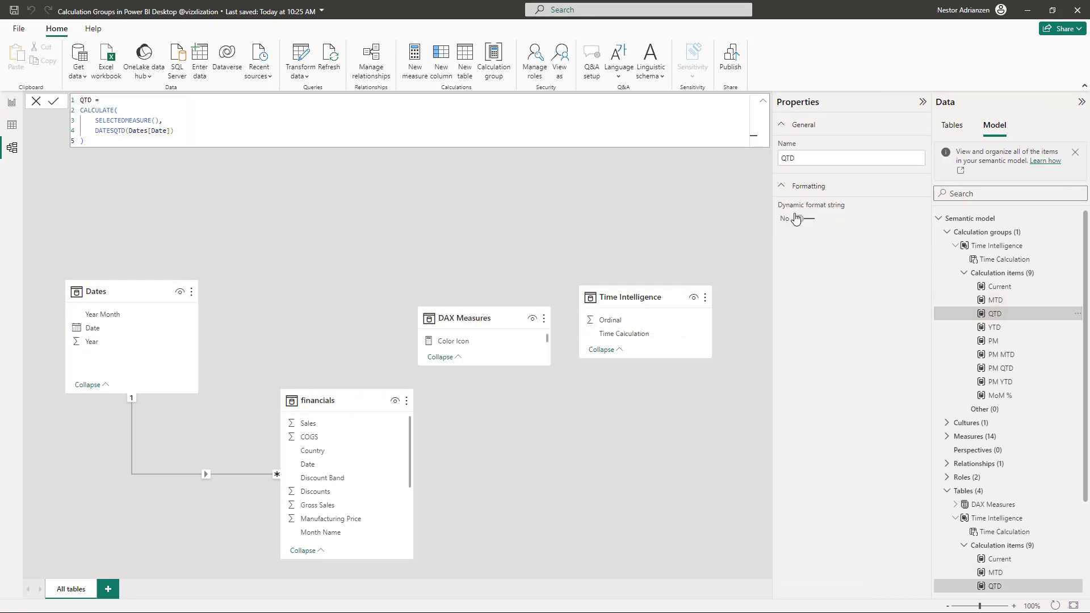
{"action": "left_click", "coordinate": [800, 219]}
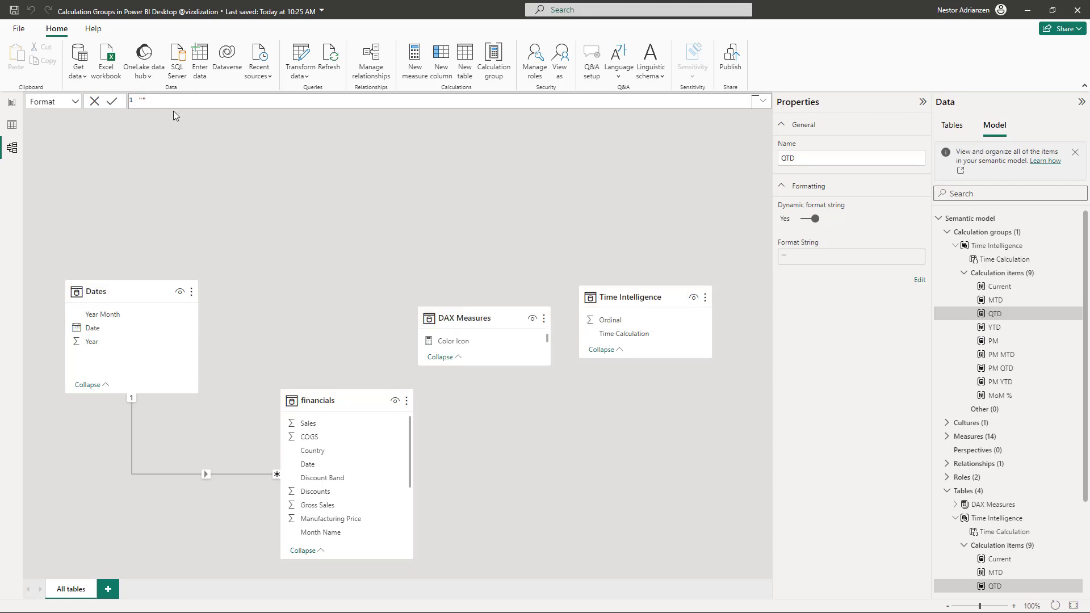
{"action": "key", "text": "ctrl+v"}
Apply the dynamic format string "$#,##0,,.00M" to the YTD and PM calculation items.
{"action": "left_click", "coordinate": [1020, 326]}
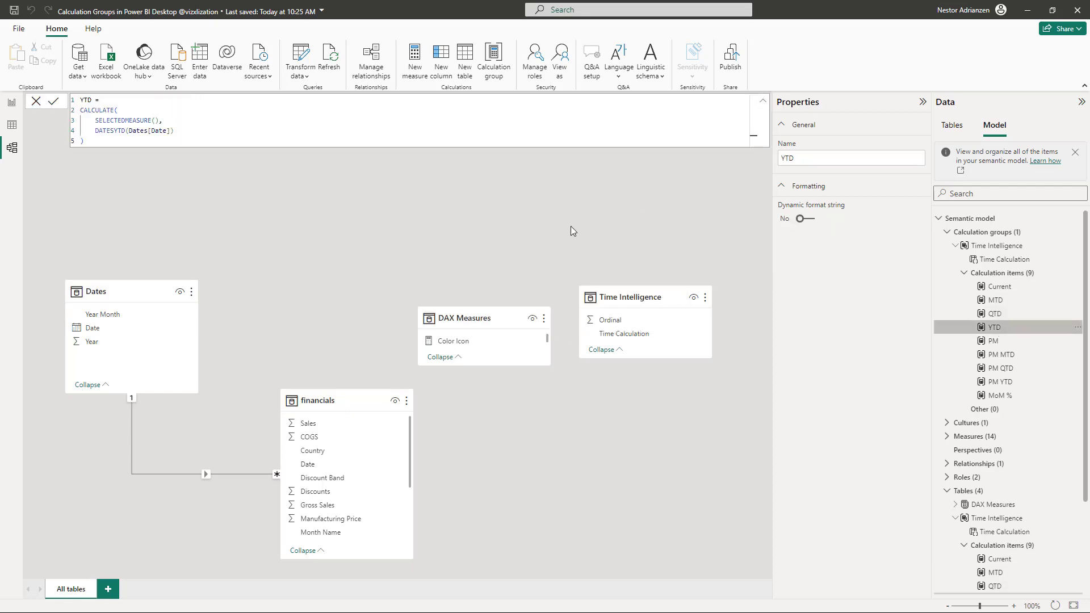
{"action": "left_click", "coordinate": [801, 219]}
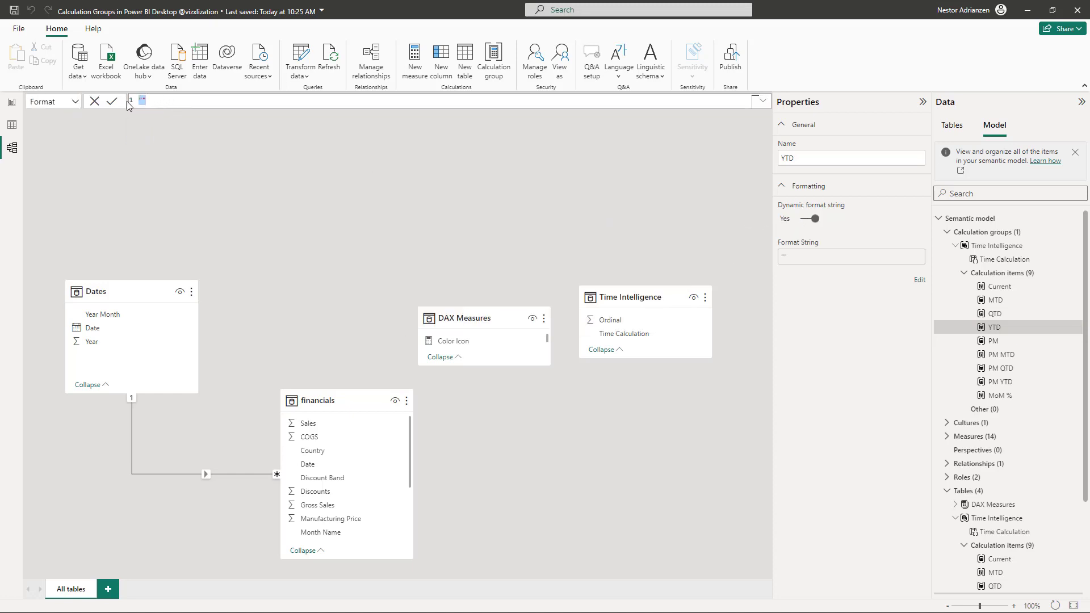
{"action": "left_click", "coordinate": [994, 340]}
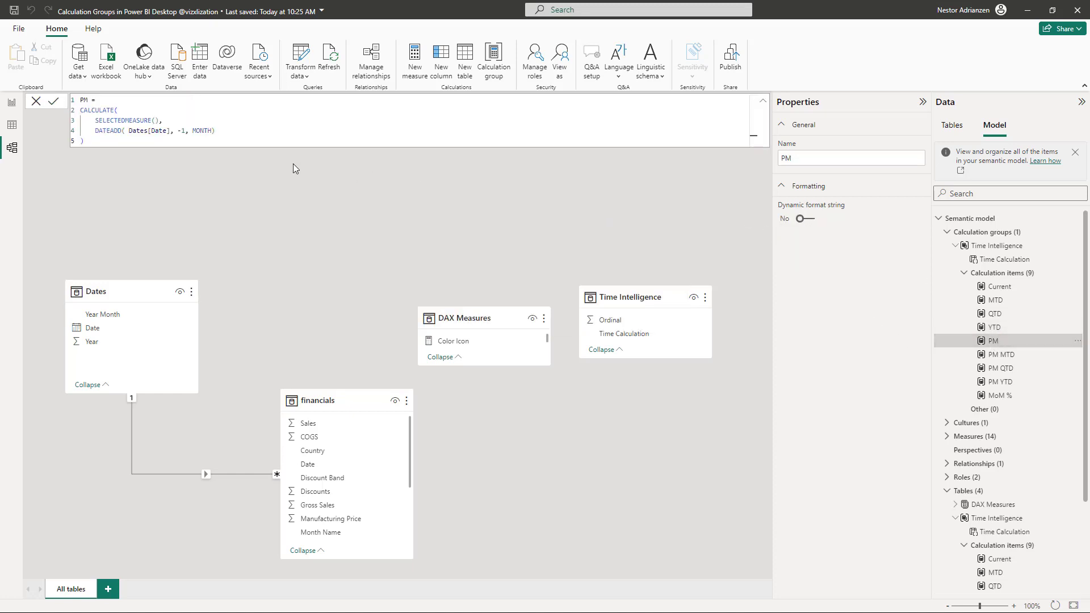
{"action": "left_click", "coordinate": [801, 218]}
{"action": "left_click", "coordinate": [125, 102]}
{"action": "type", "text": "\"$#,##0,,.00M\""}
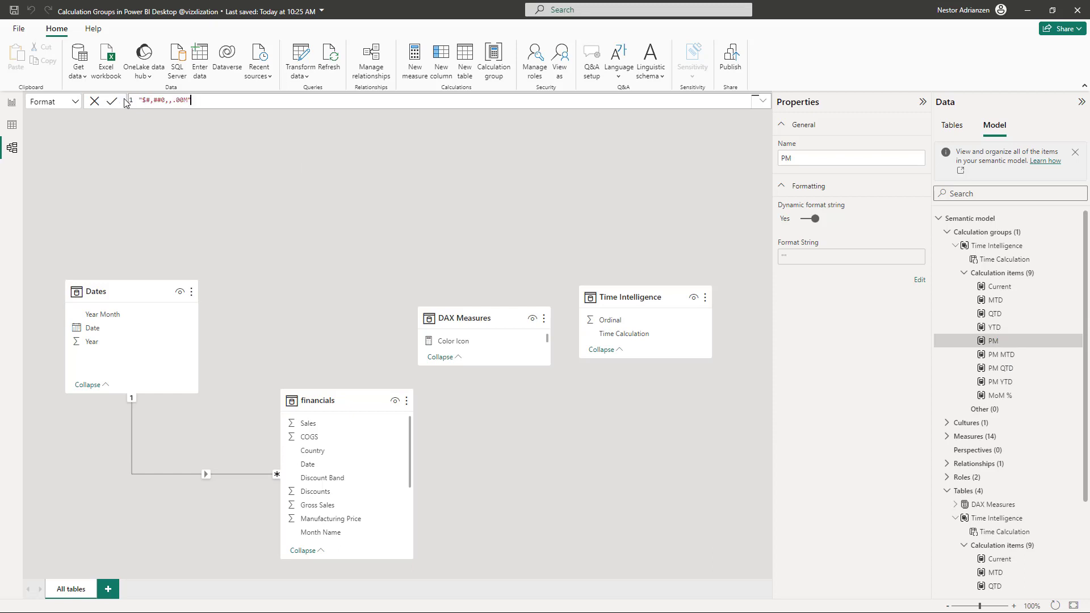
Enable the dynamic format string for the PM MTD calculation item and set it to "$#,##0,,.00M".
{"action": "left_click", "coordinate": [1002, 355]}
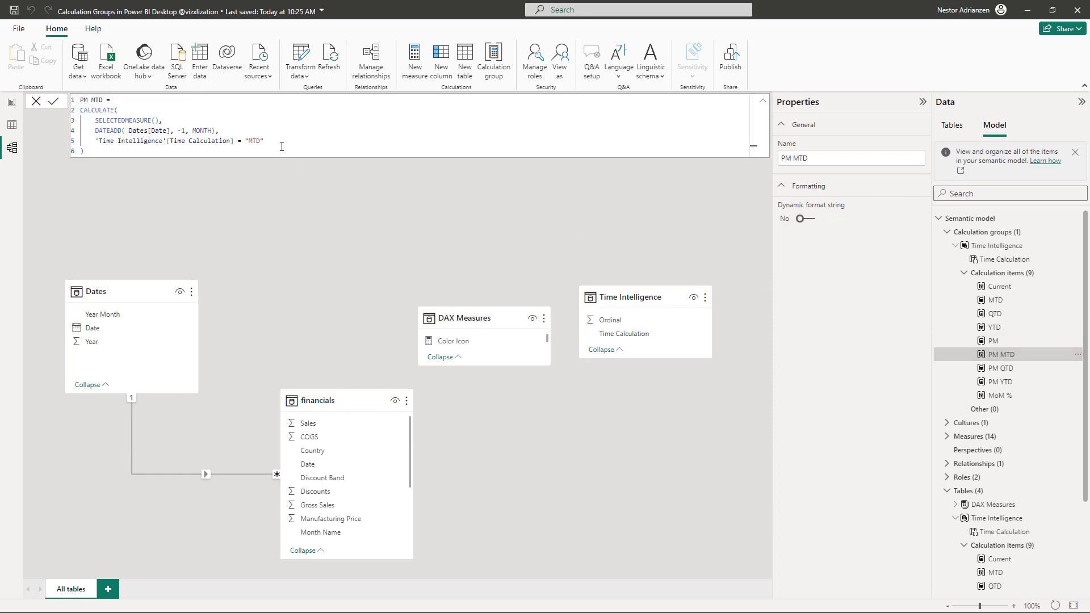
{"action": "left_click", "coordinate": [804, 219]}
{"action": "left_click", "coordinate": [142, 100]}
{"action": "type", "text": "\"$#,##0,,.00M\""}
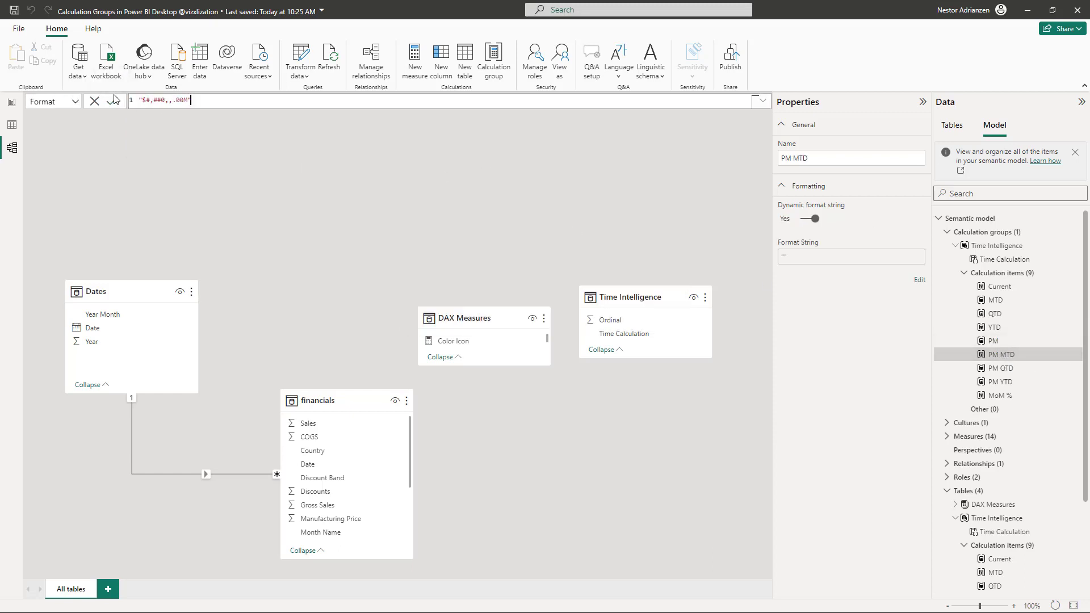
{"action": "left_click", "coordinate": [112, 101]}
Correct the PM QTD calculation item's formula so its Time Calculation filter equals "QTD".
{"action": "left_click", "coordinate": [1001, 369]}
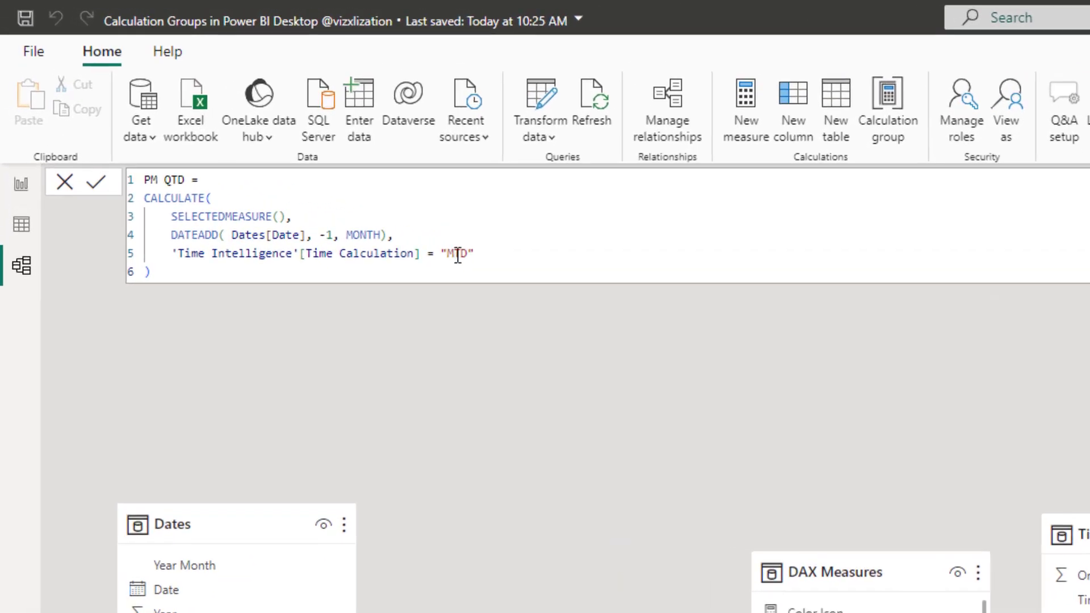
{"action": "left_click", "coordinate": [456, 254]}
{"action": "key", "text": "BackSpace"}
{"action": "type", "text": "Q"}
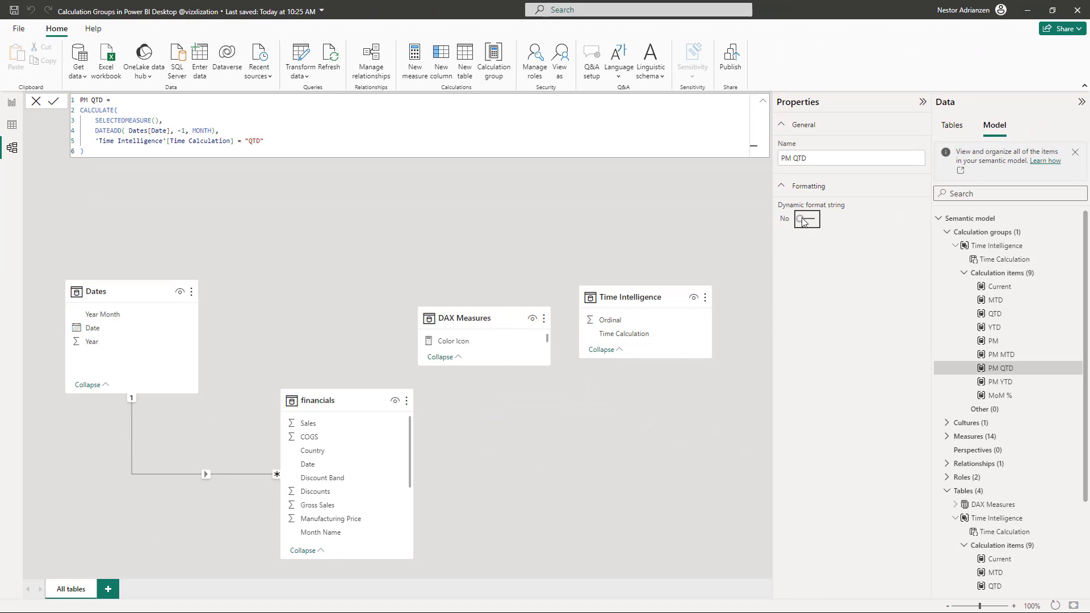
Enable the dynamic format string for the PM QTD calculation item and set it to "$#,##0,,.00M".
{"action": "left_click", "coordinate": [804, 220]}
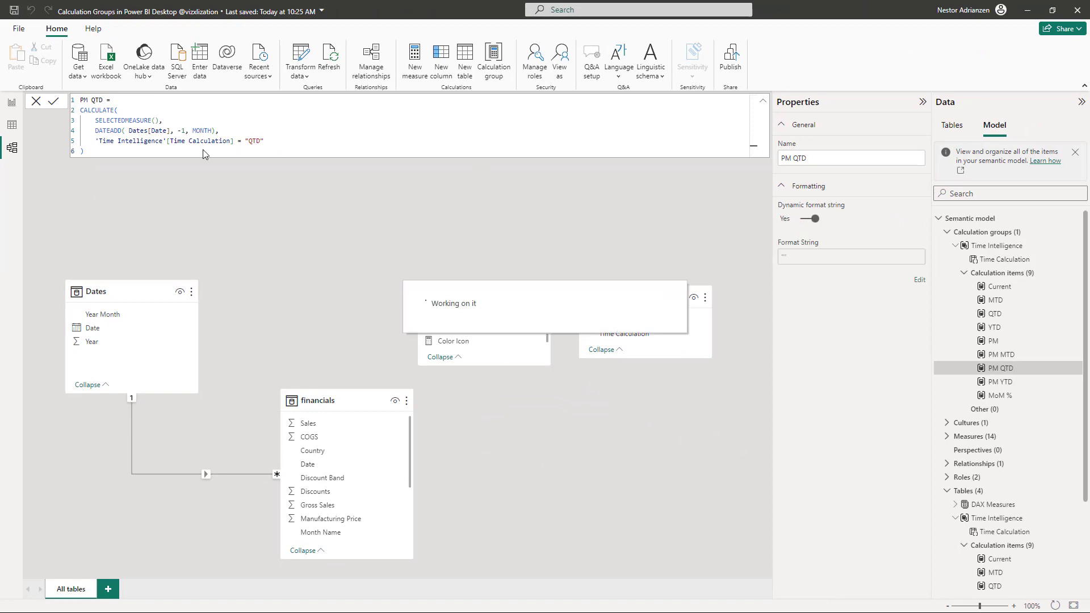
{"action": "type", "text": "\"$#,##0,,.00M\""}
{"action": "left_click", "coordinate": [113, 103]}
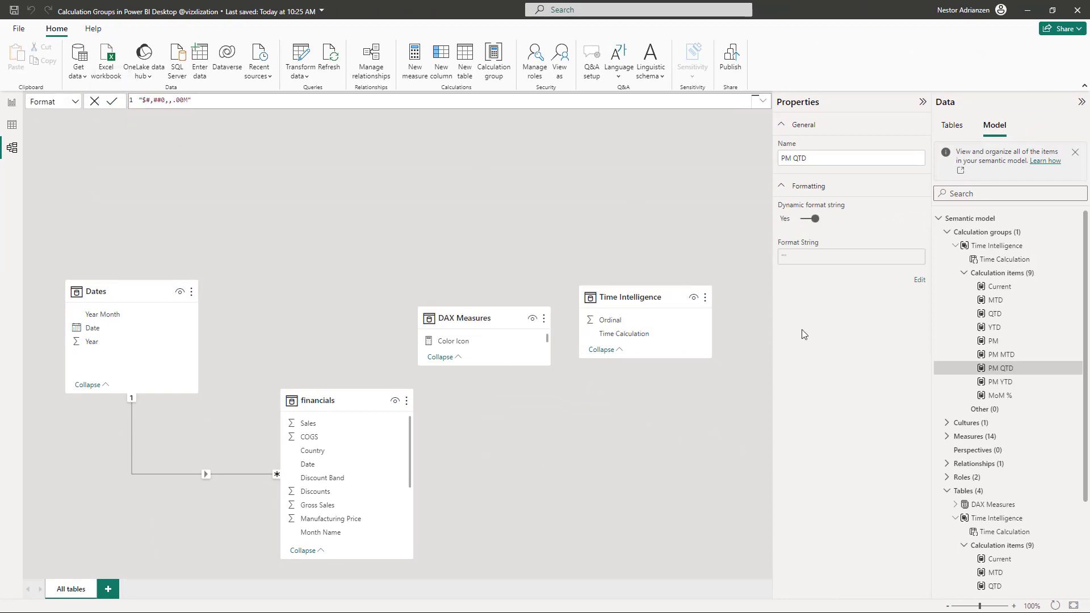
Turn on dynamic formatting for the PM YTD calculation item with the format string "$#,##0,,.00M".
{"action": "left_click", "coordinate": [1000, 381]}
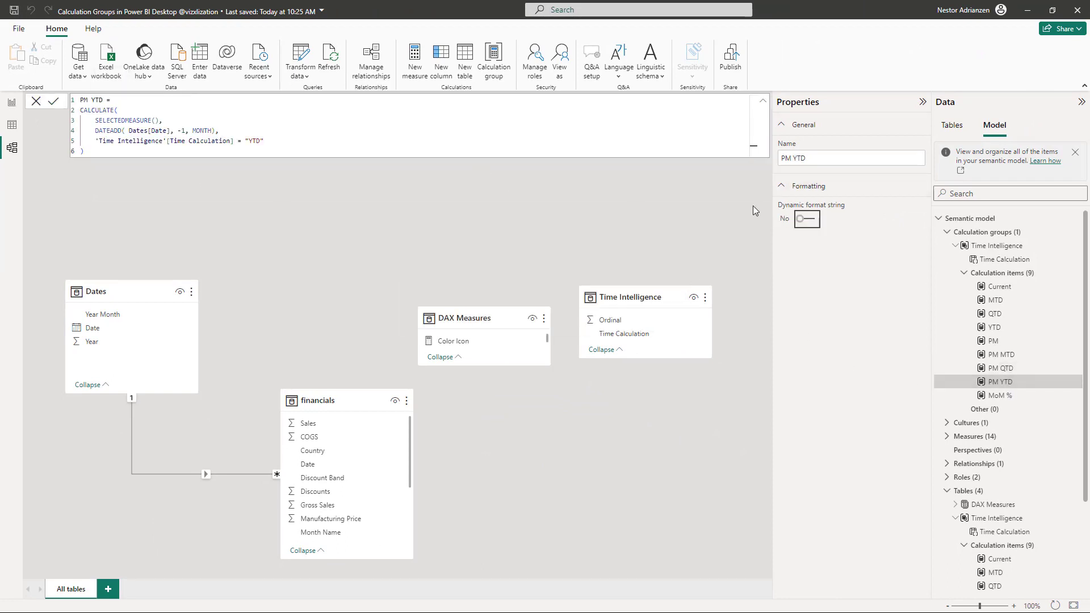
{"action": "left_click", "coordinate": [803, 220]}
{"action": "type", "text": "\"$#,##0,,.00M\""}
{"action": "left_click", "coordinate": [113, 102]}
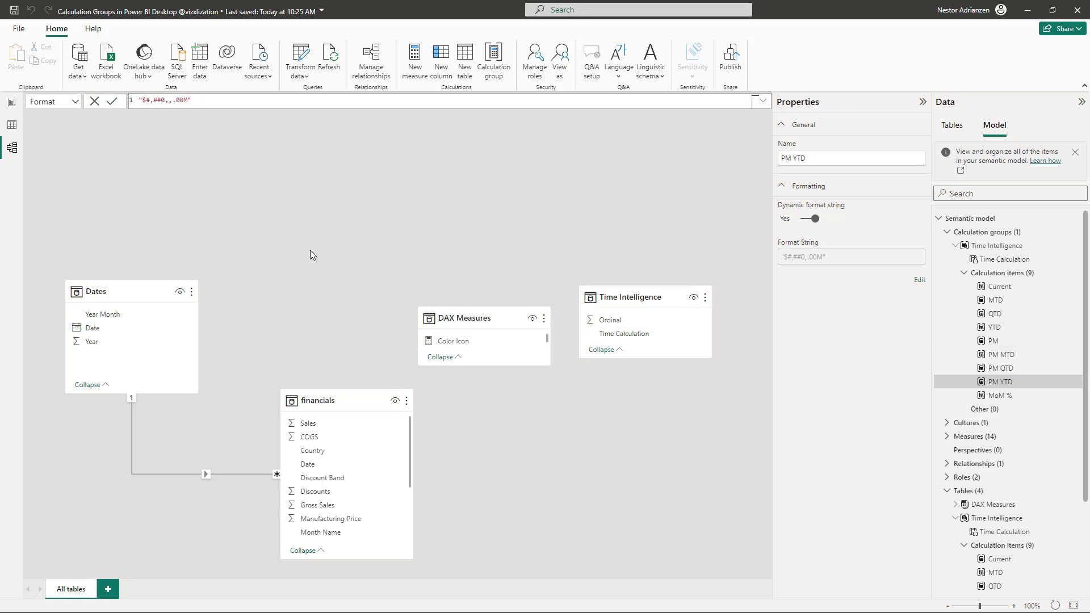
Return to the report and test the Time Calculation slicer with MoM %, PM MTD, and finally Current combined with YTD.
{"action": "left_click", "coordinate": [12, 102]}
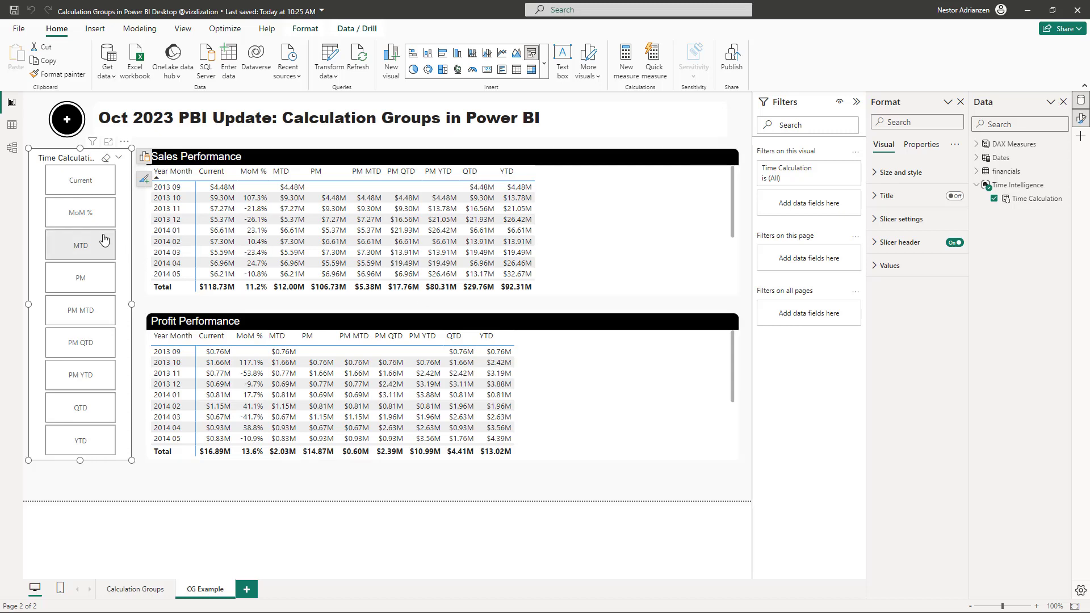
{"action": "left_click", "coordinate": [91, 222]}
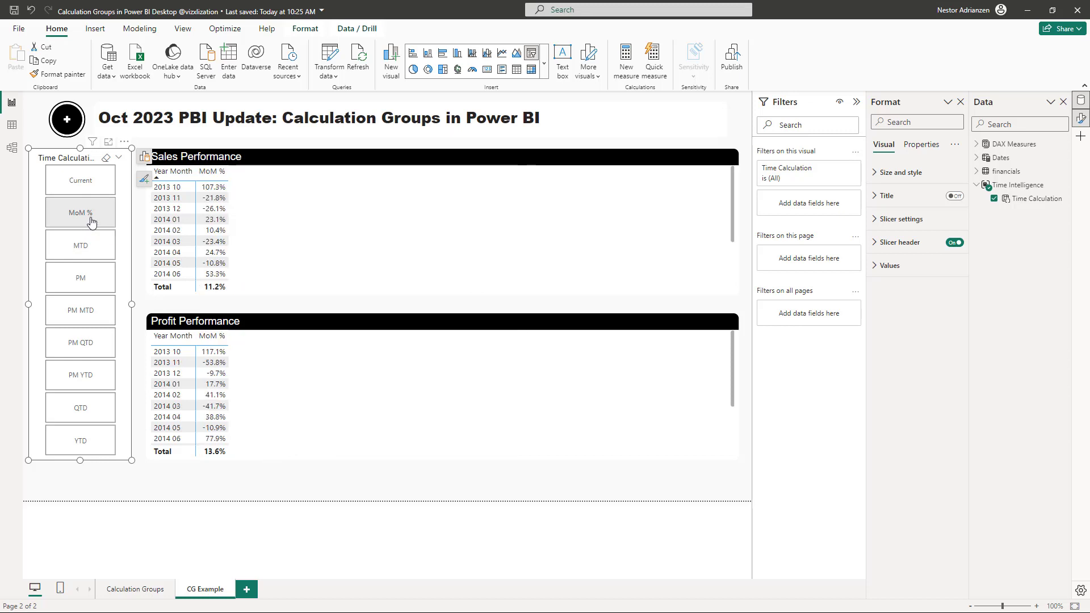
{"action": "left_click", "coordinate": [83, 315]}
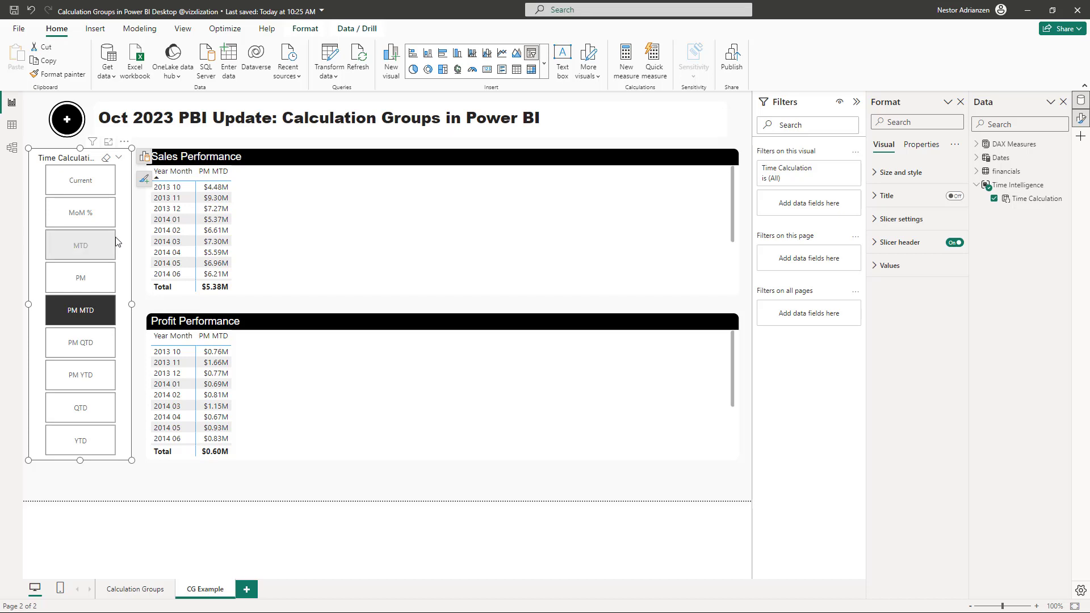
{"action": "left_click", "coordinate": [86, 185]}
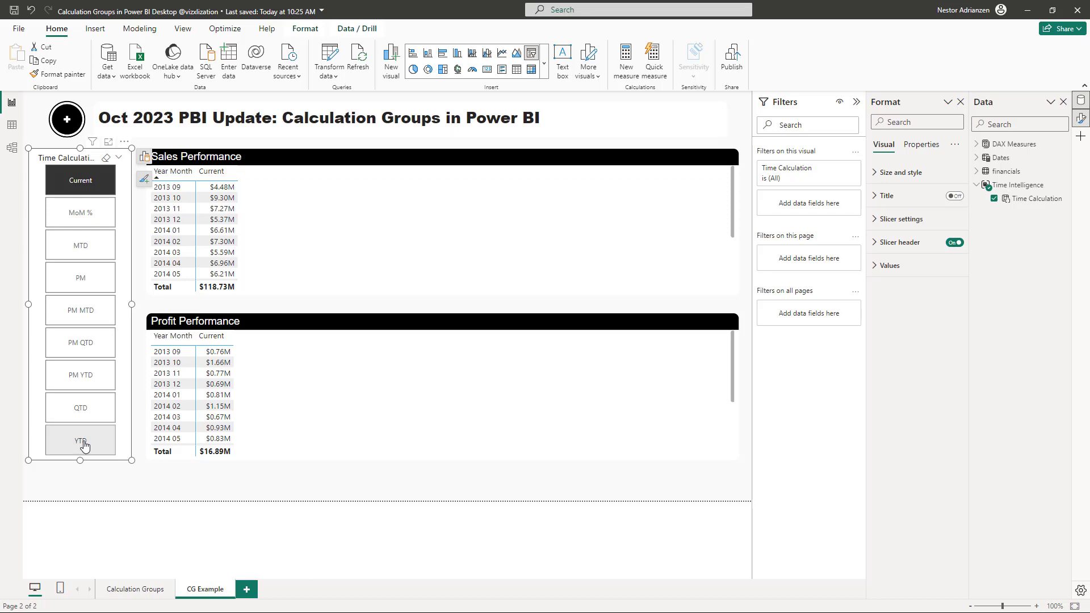
{"action": "left_click", "coordinate": [83, 445], "text": "ctrl"}
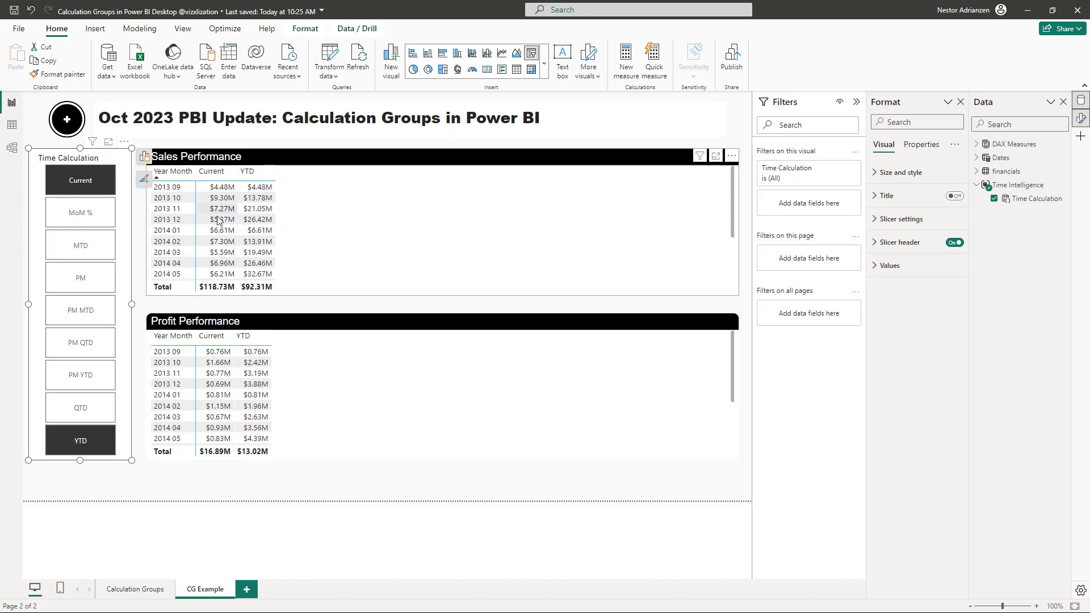